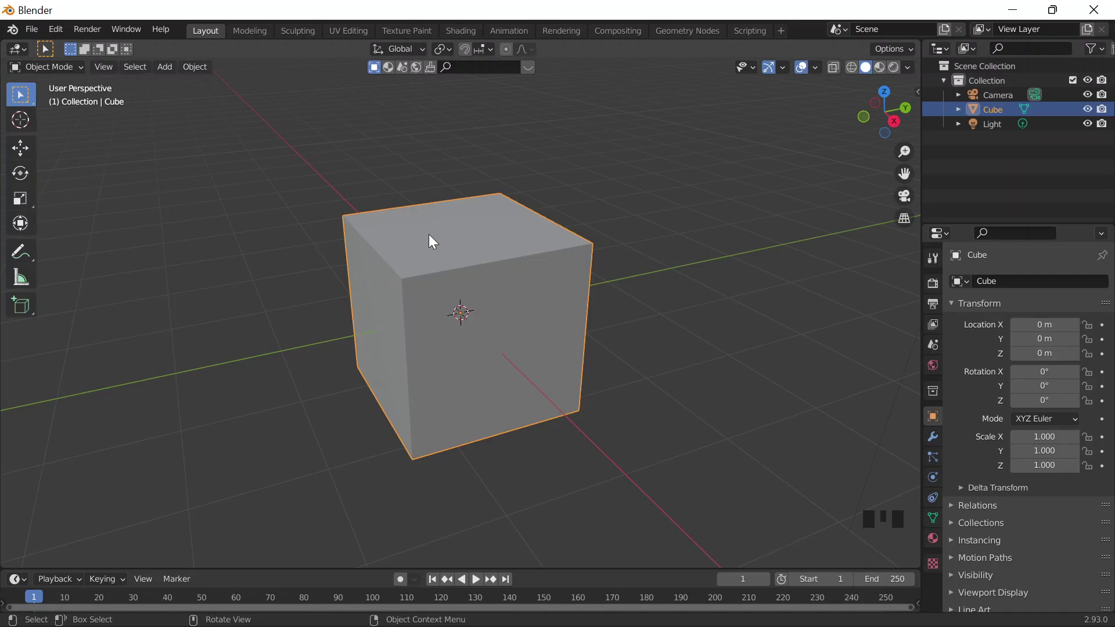
- Turn off numpad emulation in the input preferences
{"action": "scroll", "coordinate": [430, 240], "scroll_direction": "down", "scroll_amount": 2}
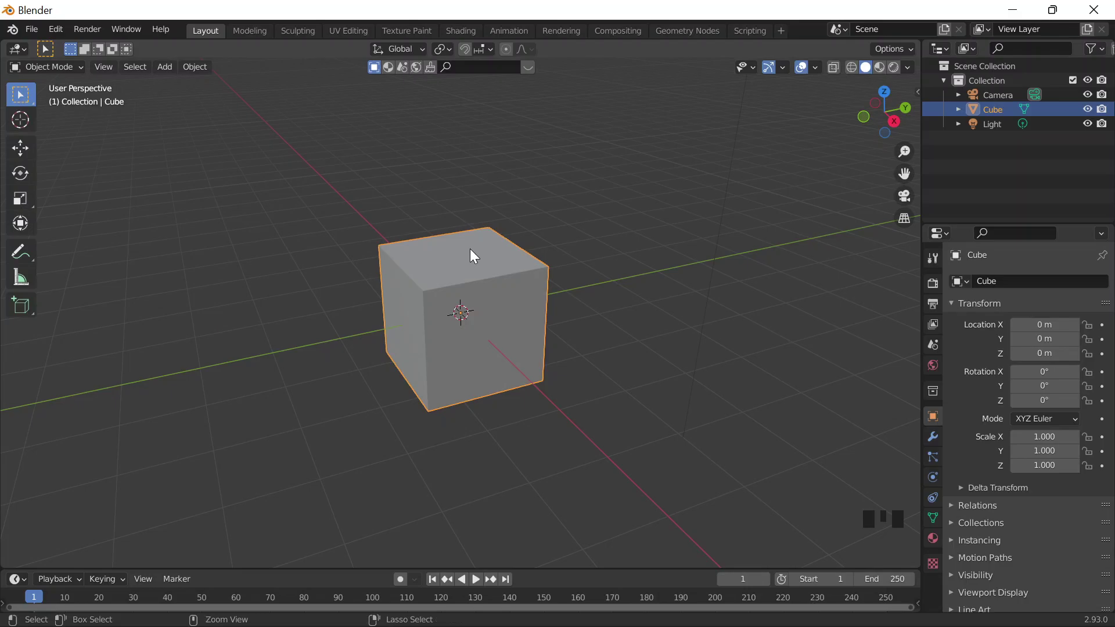
{"action": "key", "text": "ctrl+KP_2"}
{"action": "left_click", "coordinate": [64, 29]}
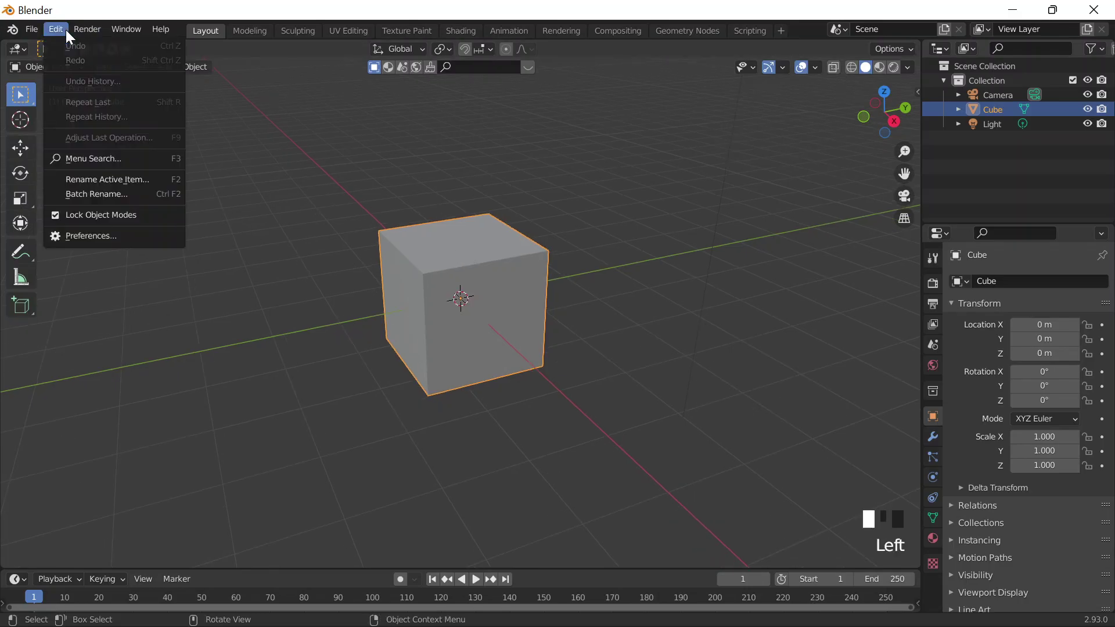
{"action": "left_click", "coordinate": [124, 239]}
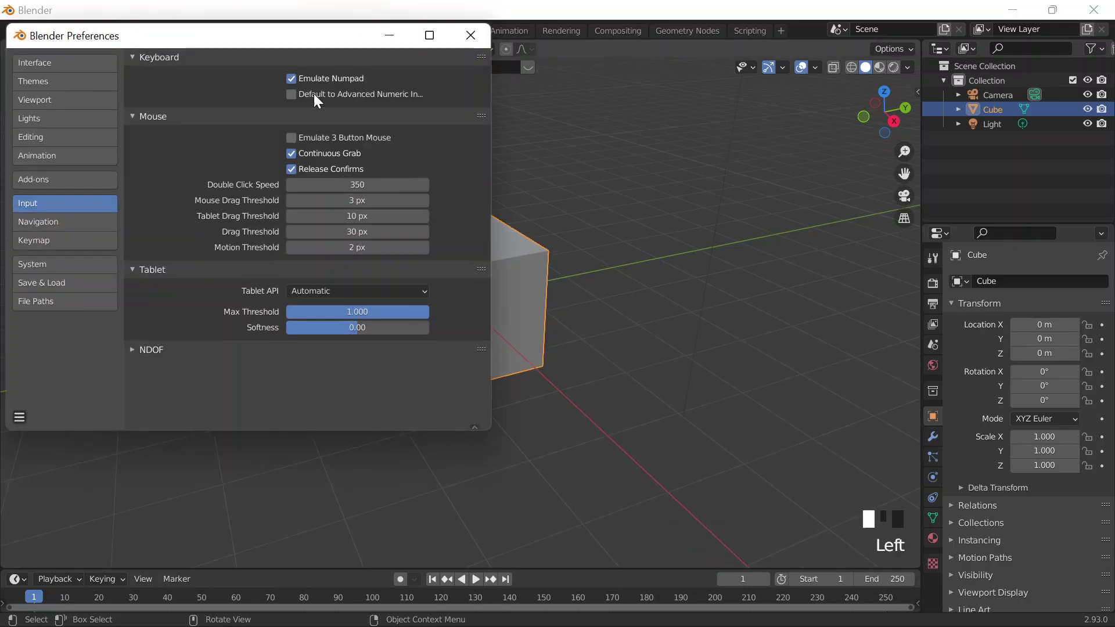
{"action": "left_click", "coordinate": [289, 80]}
{"action": "left_click", "coordinate": [389, 40]}
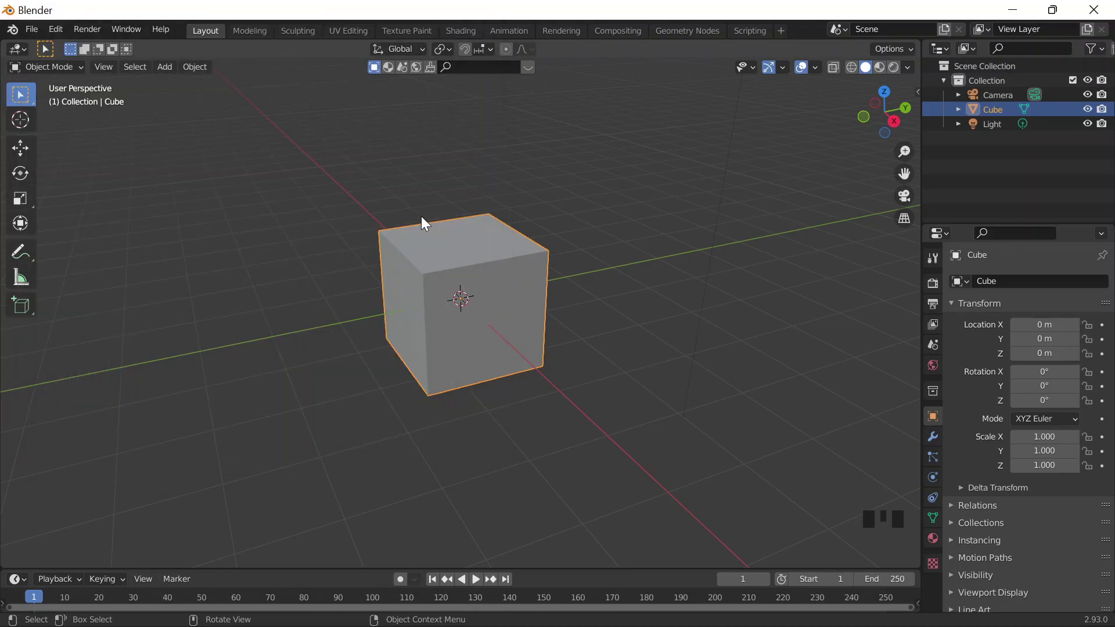
- Add a level 2 Subdivision Surface modifier to the cube
{"action": "key", "text": "ctrl+2"}
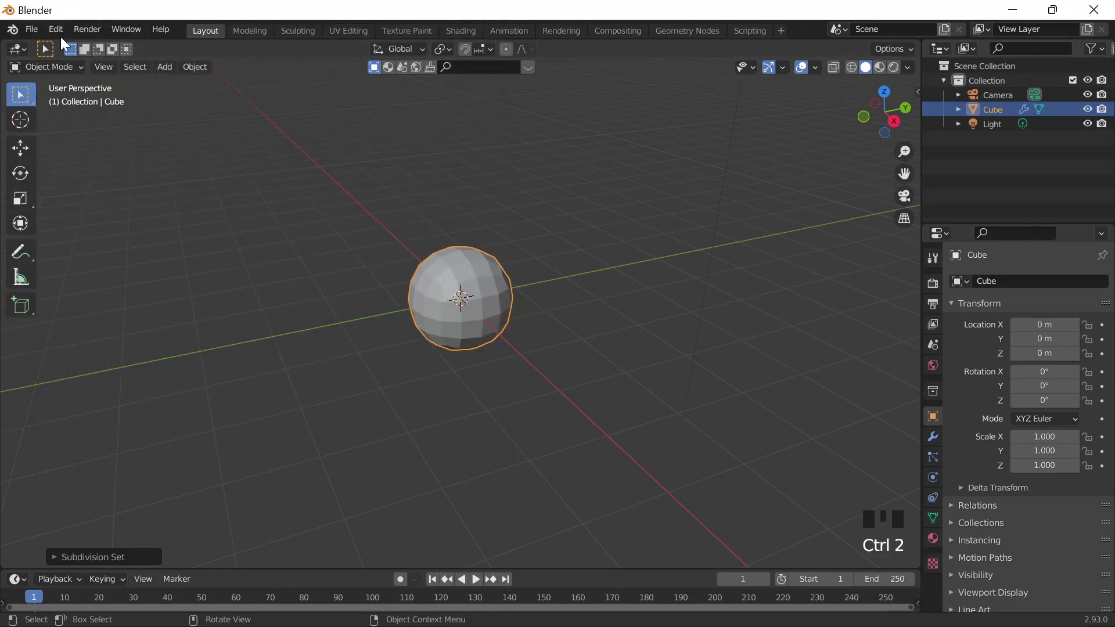
{"action": "scroll", "coordinate": [127, 145], "scroll_direction": "up", "scroll_amount": 3}
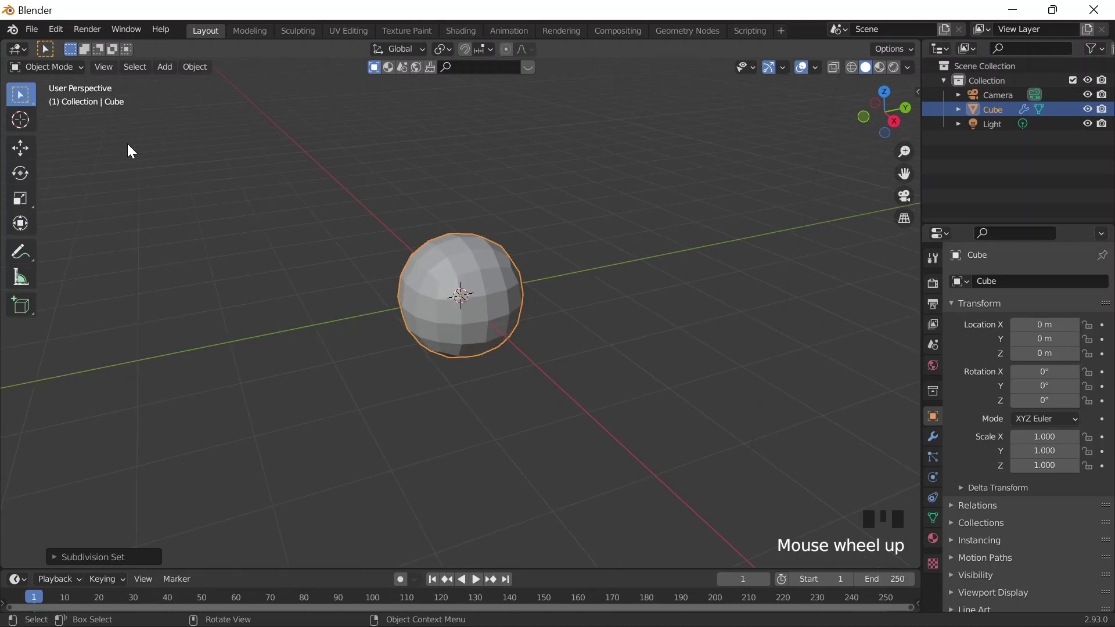
{"action": "scroll", "coordinate": [145, 146], "scroll_direction": "down", "scroll_amount": 2}
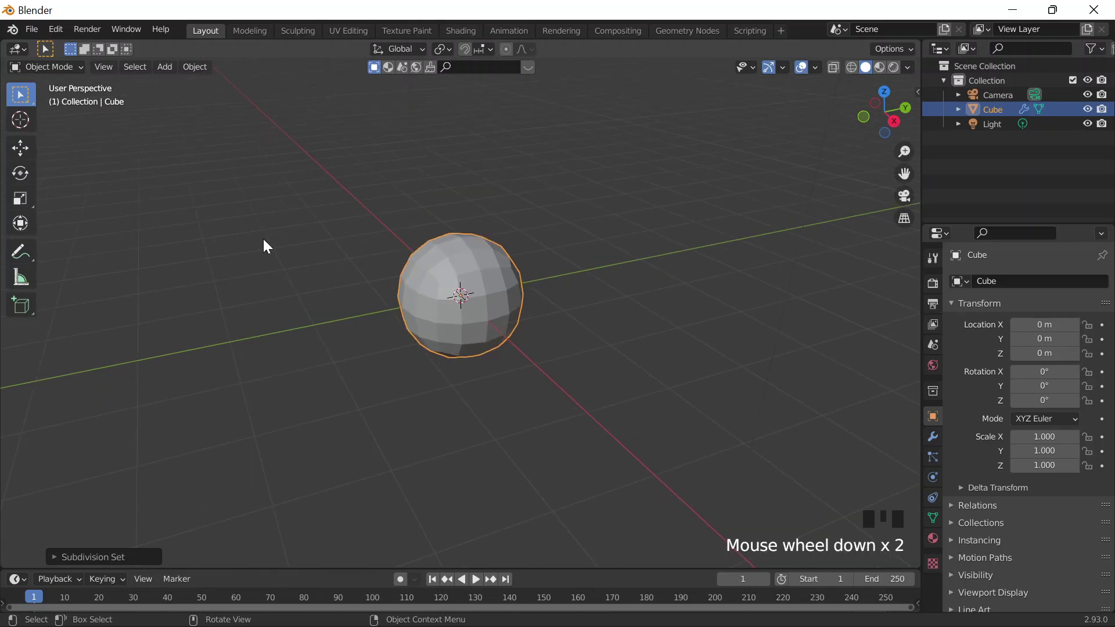
- Enter Edit Mode on the cube with face selection and X-ray display enabled
{"action": "key", "text": "Tab"}
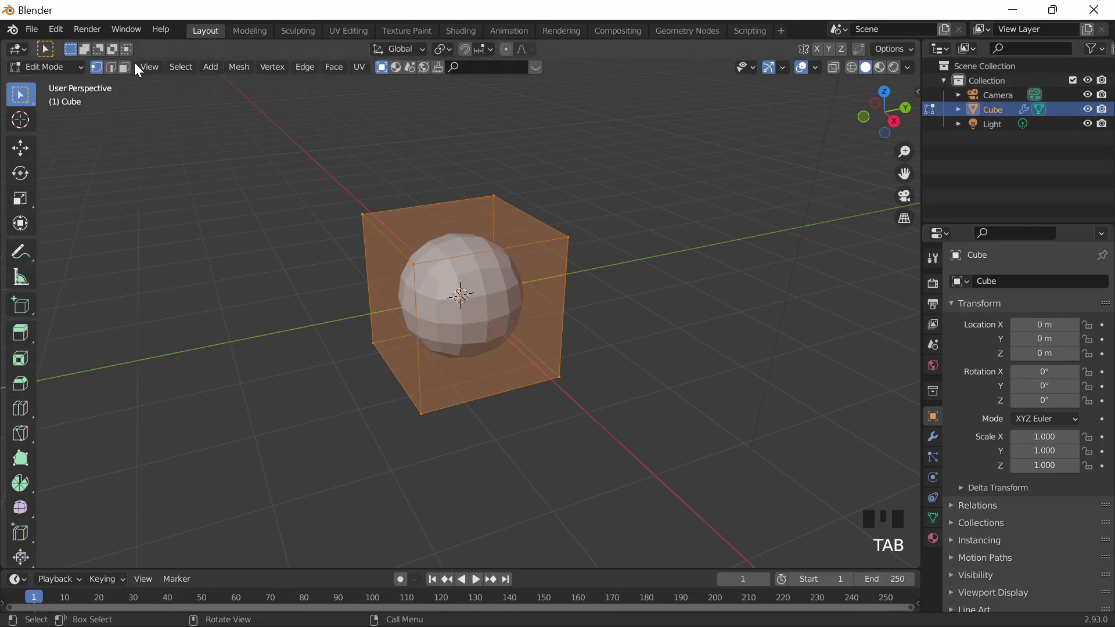
{"action": "key", "text": "3"}
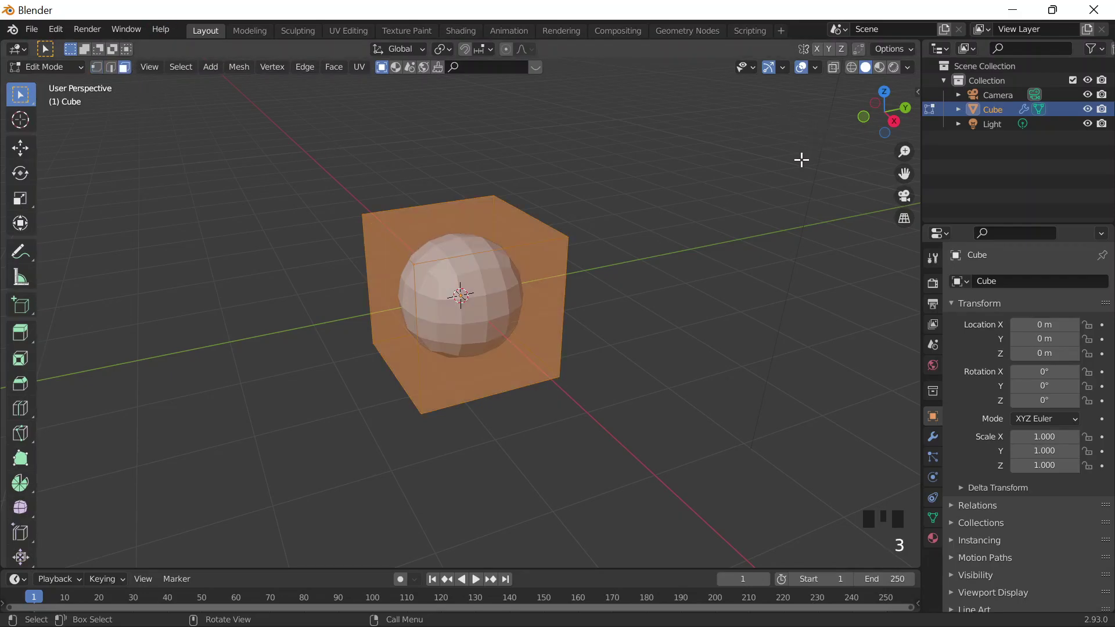
{"action": "key", "text": "alt+z"}
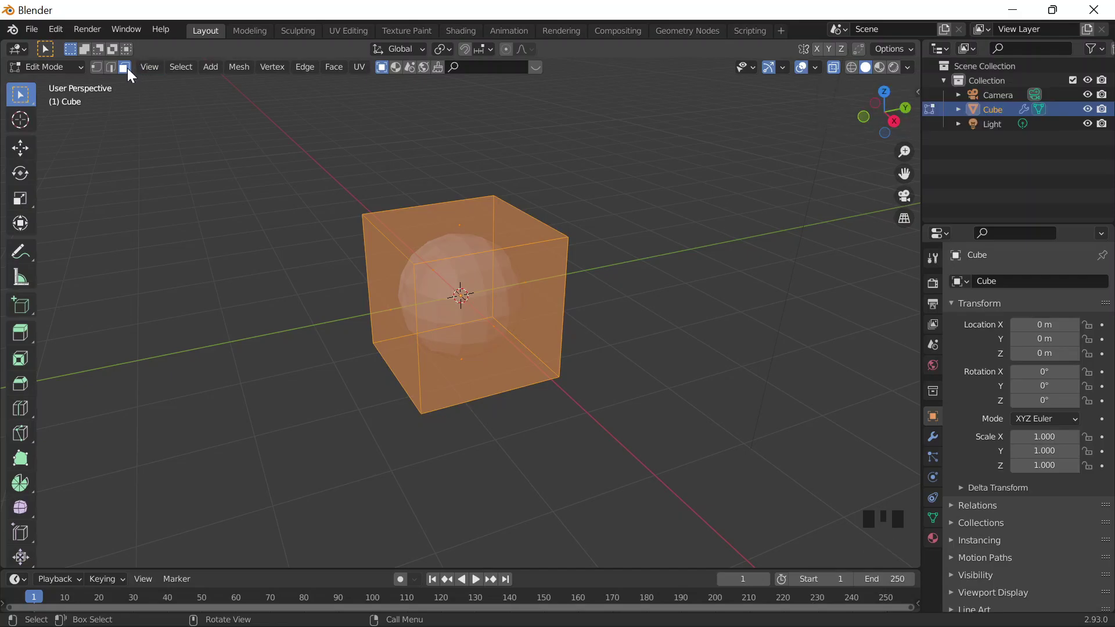
{"action": "scroll", "coordinate": [498, 378], "scroll_direction": "up", "scroll_amount": 2}
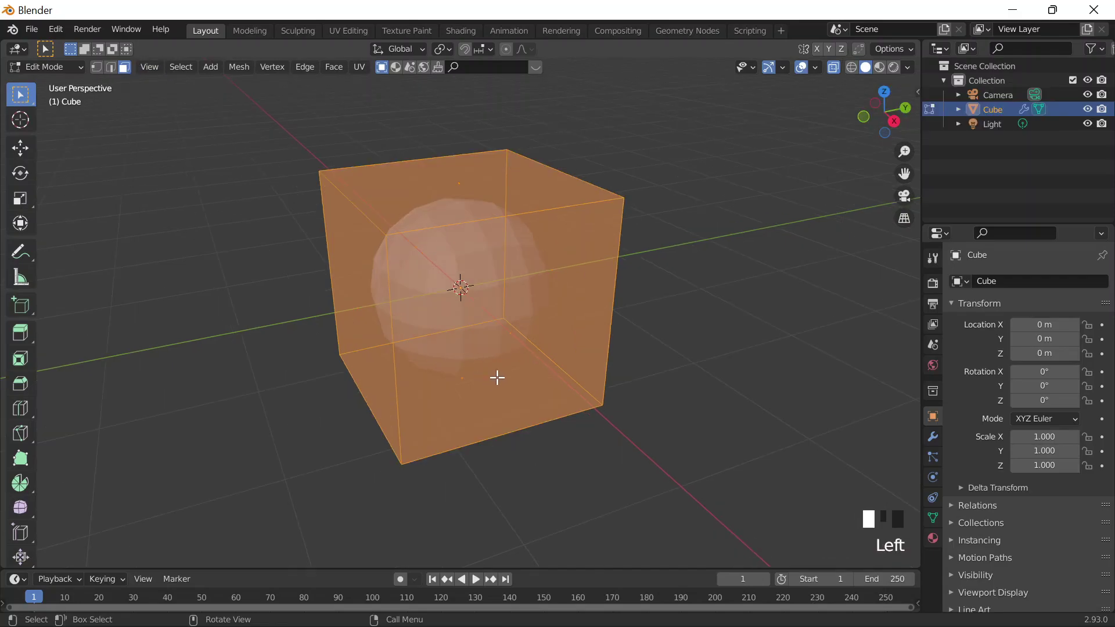
- Inset the cube's bottom face in place at its outer edges to sharpen the lower end
{"action": "left_click", "coordinate": [498, 378]}
{"action": "middle_click_drag", "start_coordinate": [615, 429], "coordinate": [580, 429]}
{"action": "scroll", "coordinate": [587, 446], "scroll_direction": "up", "scroll_amount": 3}
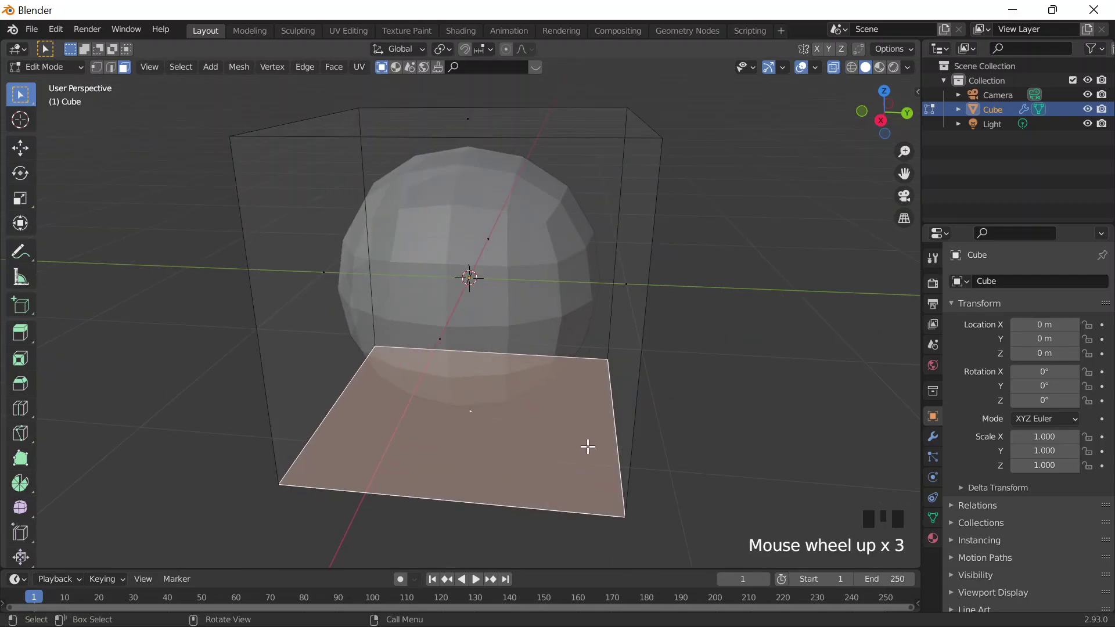
{"action": "key", "text": "i"}
{"action": "left_click", "coordinate": [587, 446]}
{"action": "middle_click_drag", "start_coordinate": [540, 488], "coordinate": [552, 466]}
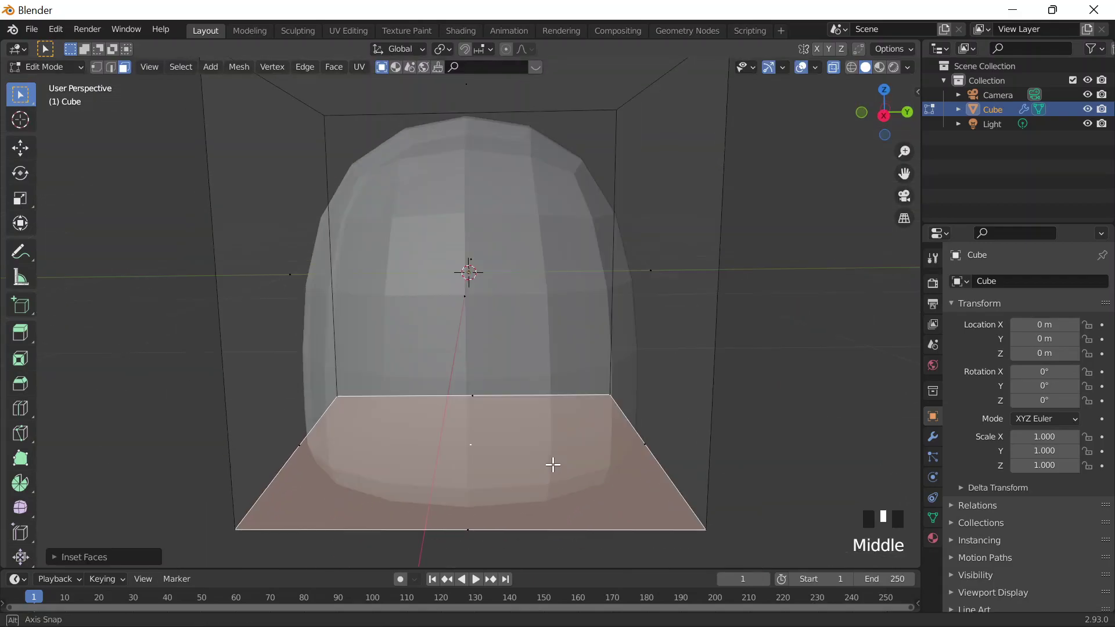
{"action": "scroll", "coordinate": [559, 447], "scroll_direction": "down", "scroll_amount": 2}
- Add a horizontal loop cut around the cube and slide it up to the top edge
{"action": "key", "text": "ctrl+r"}
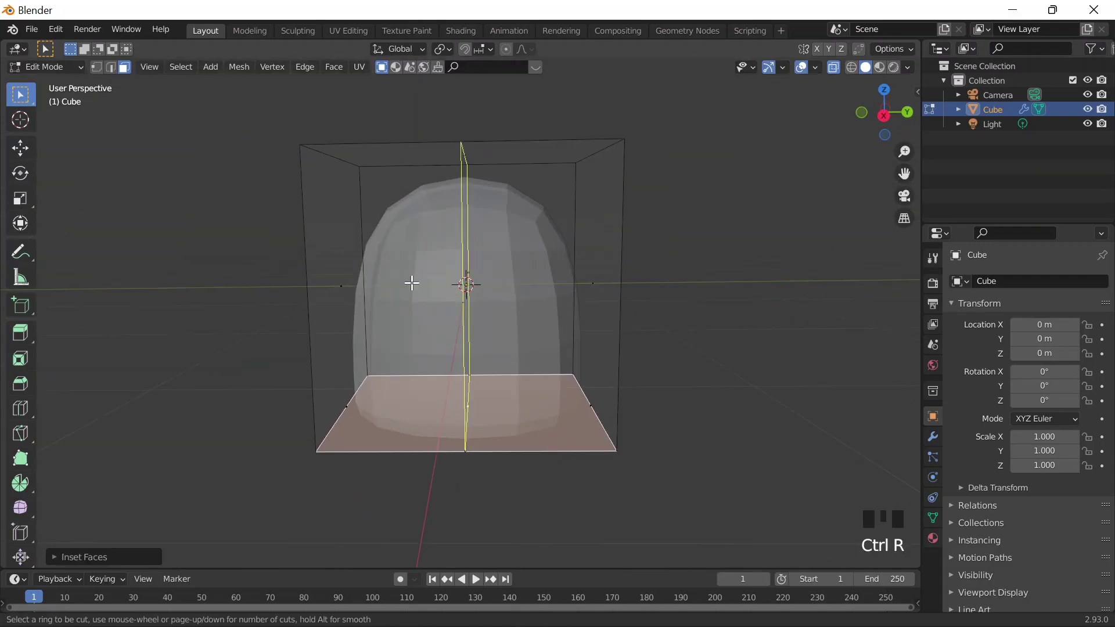
{"action": "left_click", "coordinate": [466, 286]}
{"action": "left_click", "coordinate": [350, 113]}
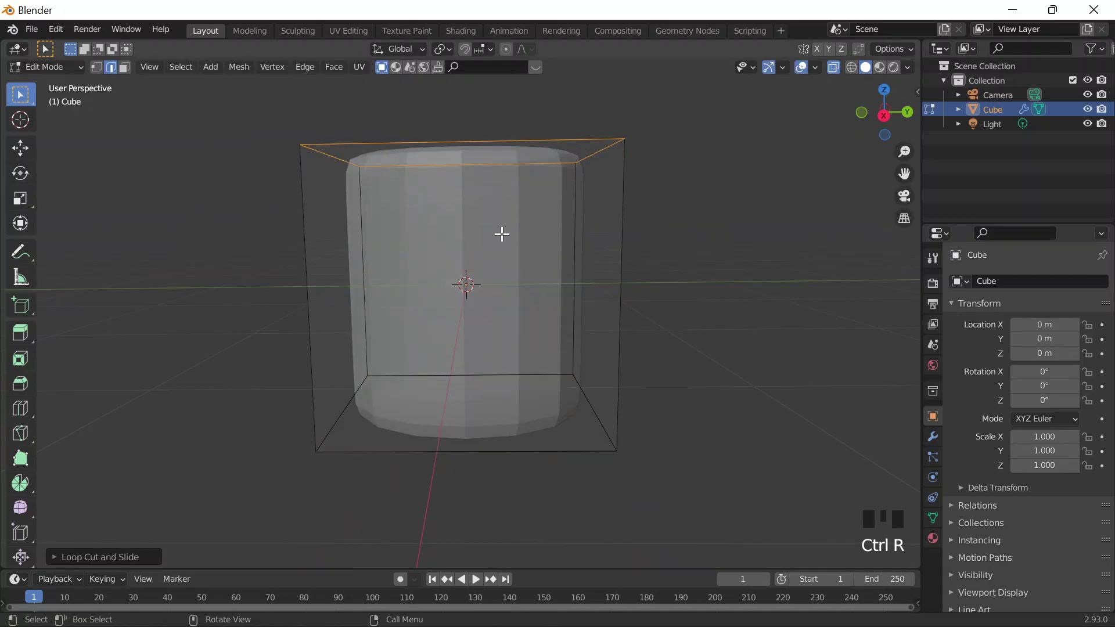
- Scale the whole mesh along the Y axis to about two thirds of its width
{"action": "scroll", "coordinate": [503, 234], "scroll_direction": "down", "scroll_amount": 3}
{"action": "key", "text": "a"}
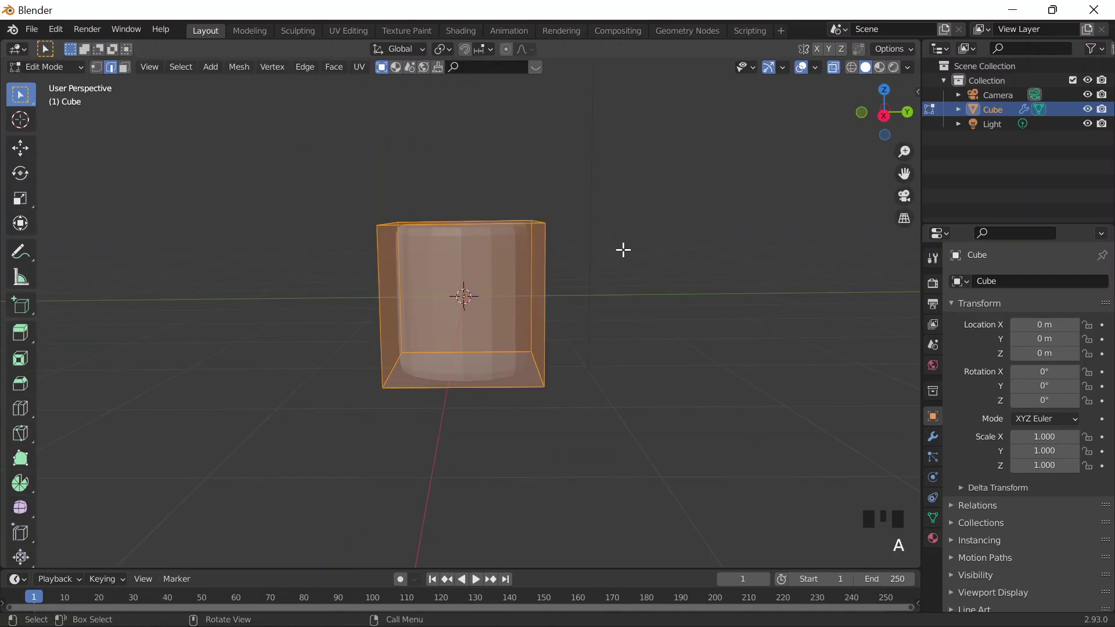
{"action": "key", "text": "s"}
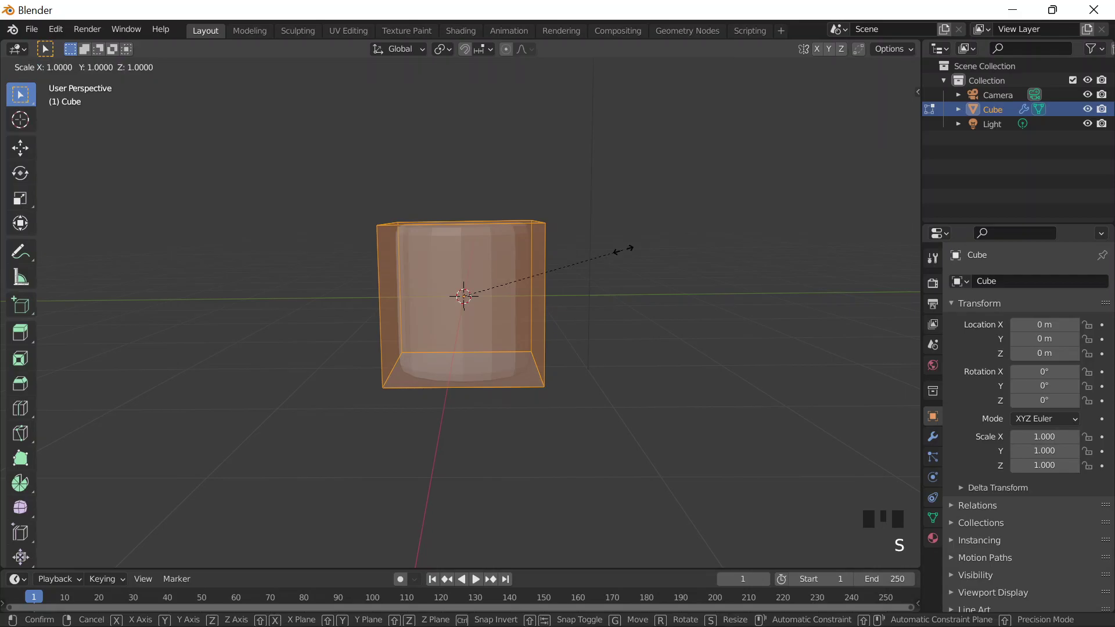
{"action": "key", "text": "y"}
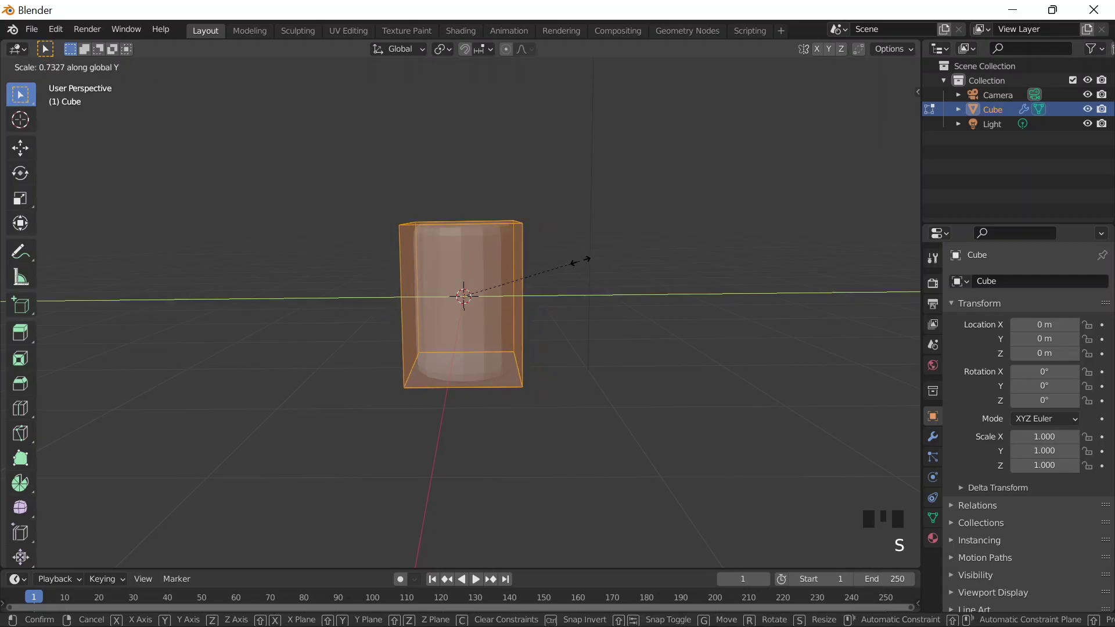
{"action": "left_click", "coordinate": [568, 261]}
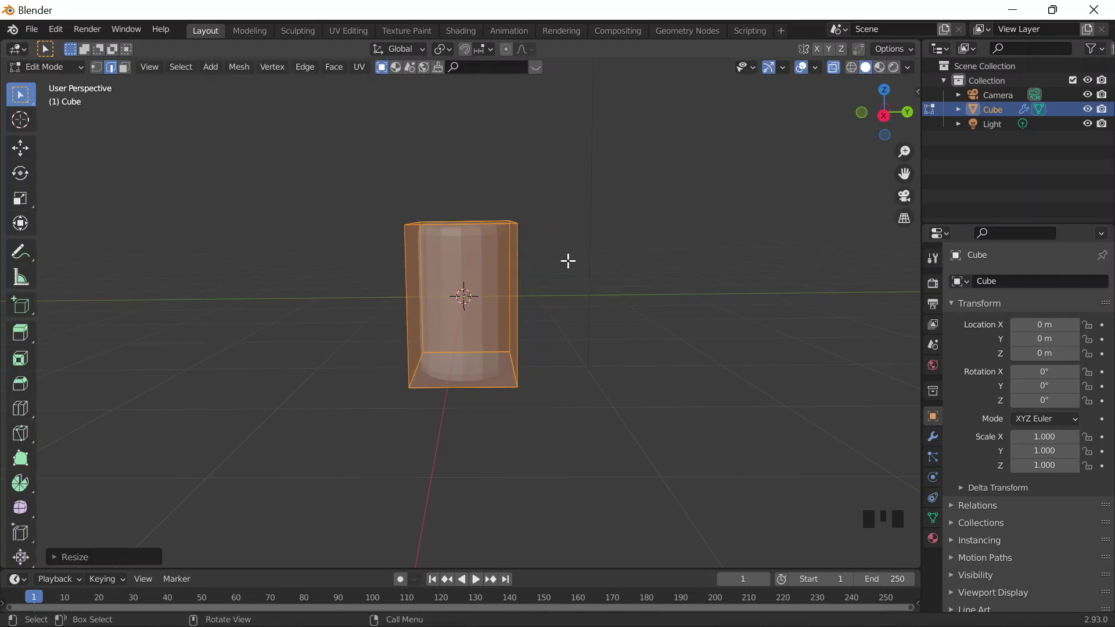
- From the top view, scale the whole mesh down along the X axis until its footprint is roughly square
{"action": "key", "text": "grave"}
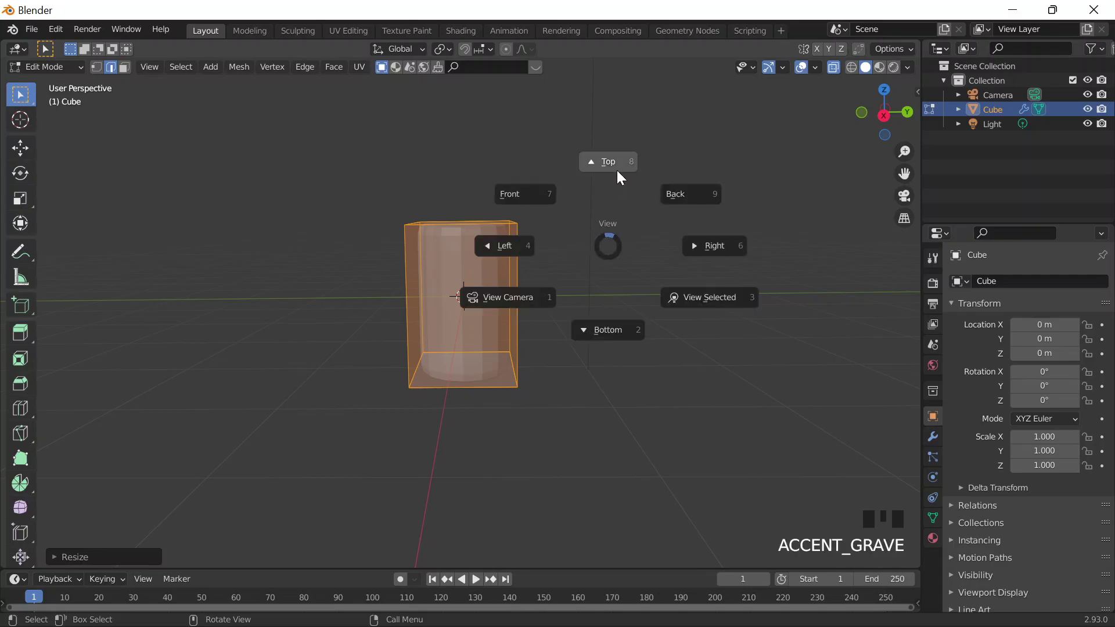
{"action": "left_click", "coordinate": [618, 170]}
{"action": "right_click", "coordinate": [614, 169]}
{"action": "key", "text": "s"}
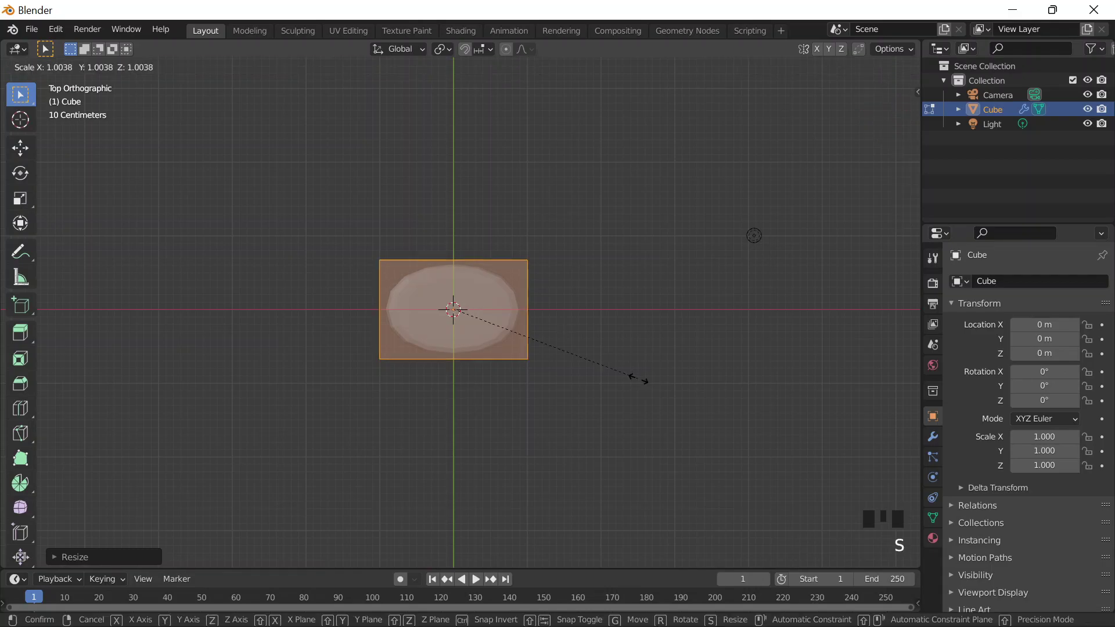
{"action": "key", "text": "x"}
{"action": "left_click", "coordinate": [564, 366]}
{"action": "scroll", "coordinate": [548, 373], "scroll_direction": "down", "scroll_amount": 1}
{"action": "middle_click_drag", "start_coordinate": [548, 374], "coordinate": [543, 251]}
{"action": "scroll", "coordinate": [505, 411], "scroll_direction": "down", "scroll_amount": 1}
{"action": "middle_click_drag", "start_coordinate": [505, 411], "coordinate": [411, 304]}
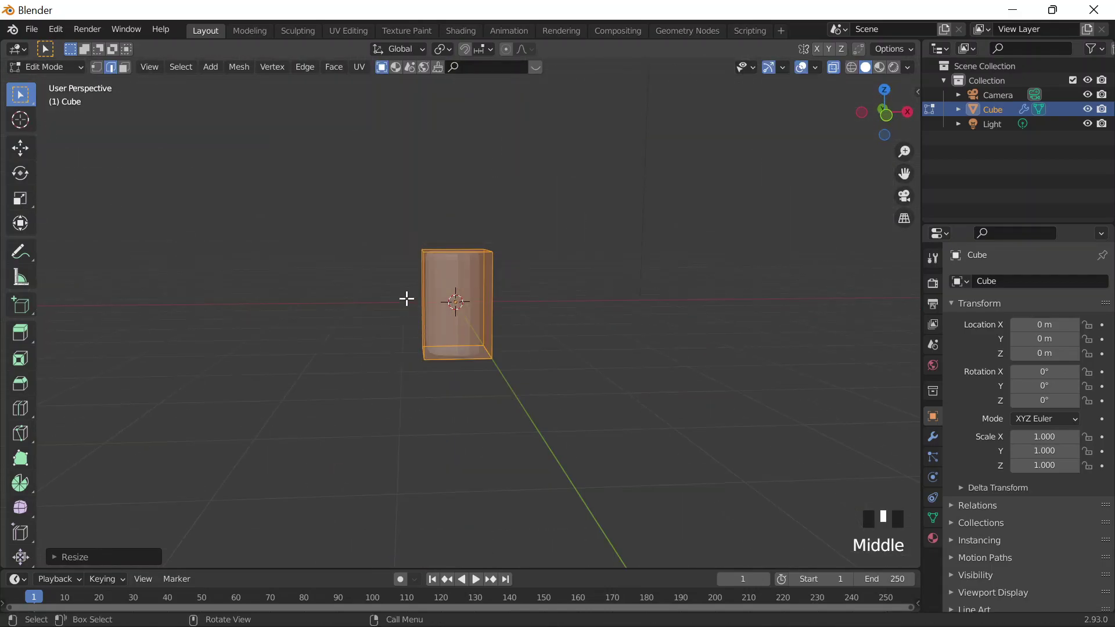
- Scale the whole mesh along the Z axis to about twice its height
{"action": "scroll", "coordinate": [411, 304], "scroll_direction": "up", "scroll_amount": 4}
{"action": "scroll", "coordinate": [574, 284], "scroll_direction": "down", "scroll_amount": 1}
{"action": "key", "text": "s"}
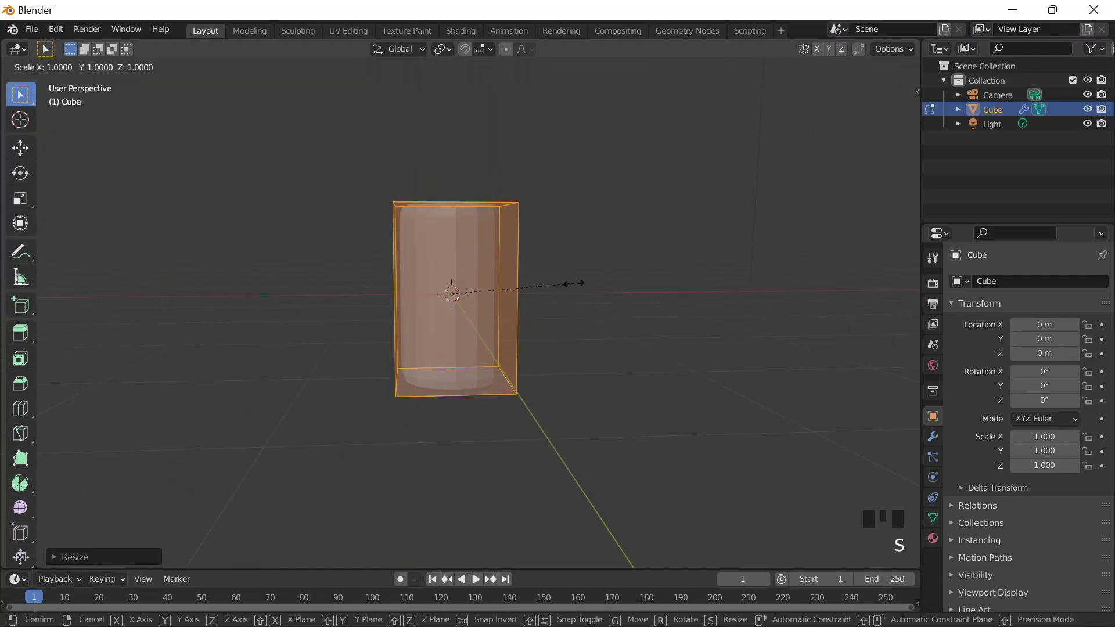
{"action": "key", "text": "z"}
{"action": "left_click", "coordinate": [540, 186]}
- Add a horizontal loop cut at the middle of the column and a second one slid up just beneath it
{"action": "middle_click_drag", "start_coordinate": [600, 281], "coordinate": [565, 313]}
{"action": "key", "text": "ctrl+r"}
{"action": "left_click", "coordinate": [386, 305]}
{"action": "left_click", "coordinate": [388, 305]}
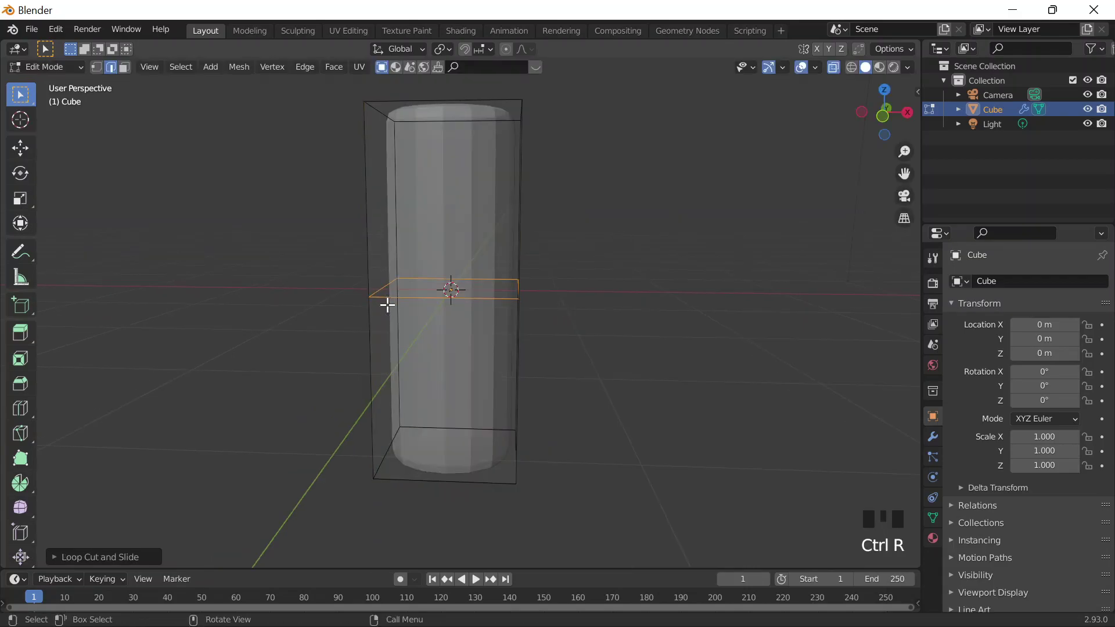
{"action": "key", "text": "ctrl+r"}
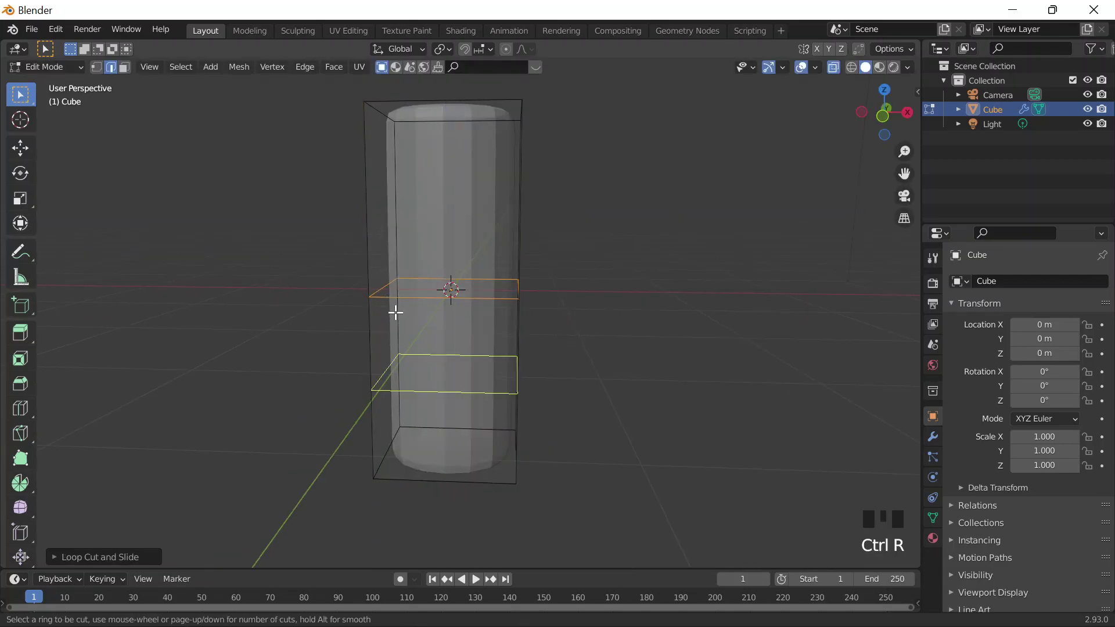
{"action": "left_click", "coordinate": [396, 313]}
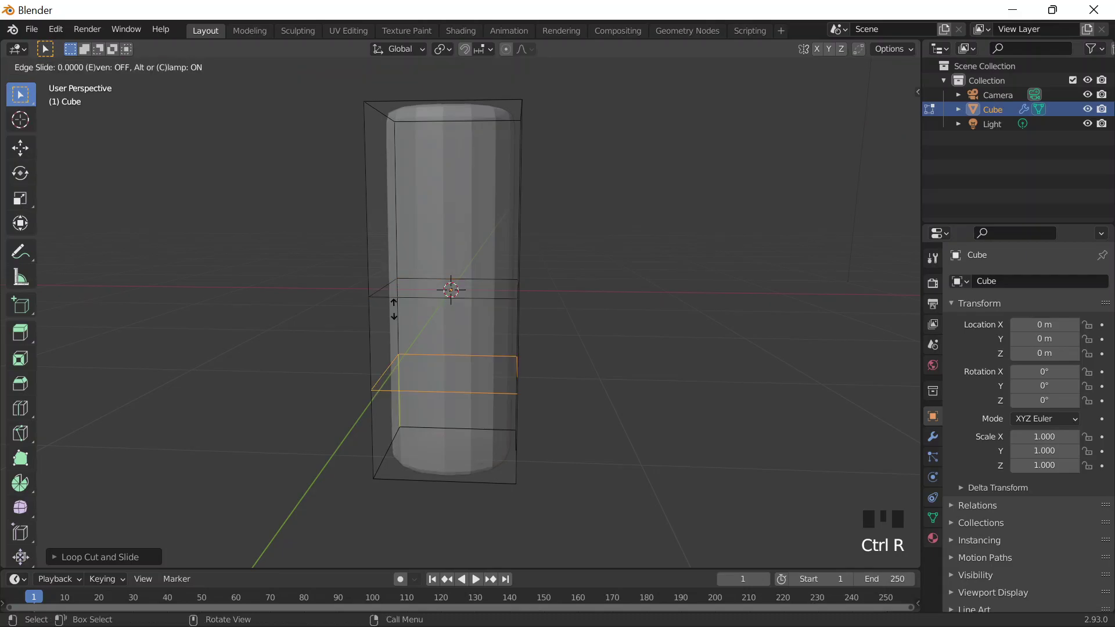
{"action": "left_click", "coordinate": [378, 239]}
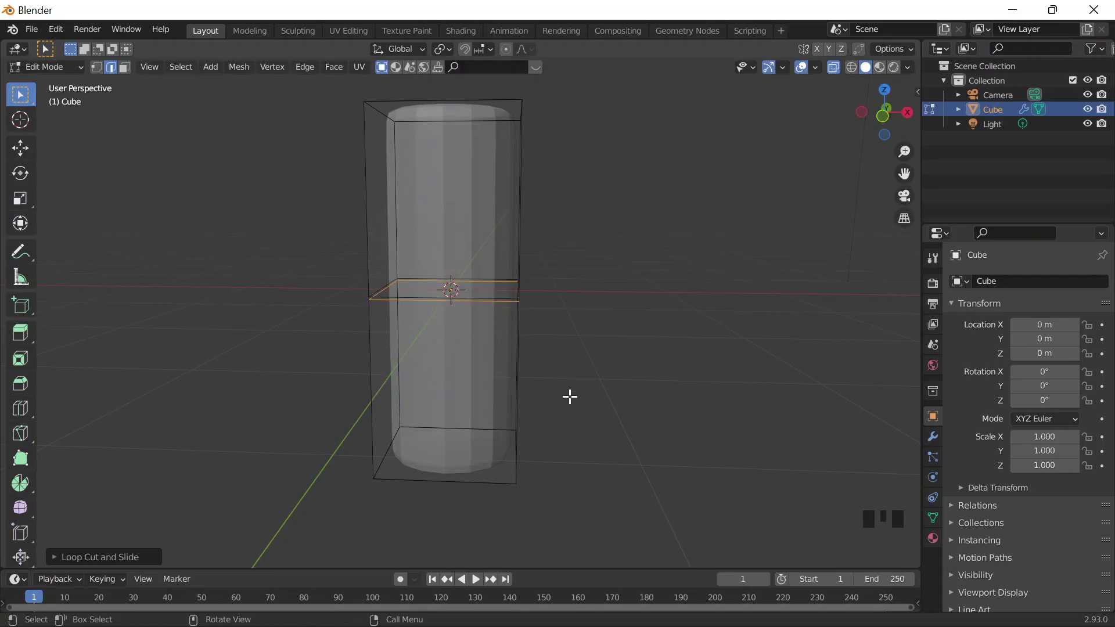
- In the front view, scale the lower of the two middle edge loops up to about three times its width
{"action": "middle_click_drag", "start_coordinate": [568, 394], "coordinate": [579, 378]}
{"action": "key", "text": "grave"}
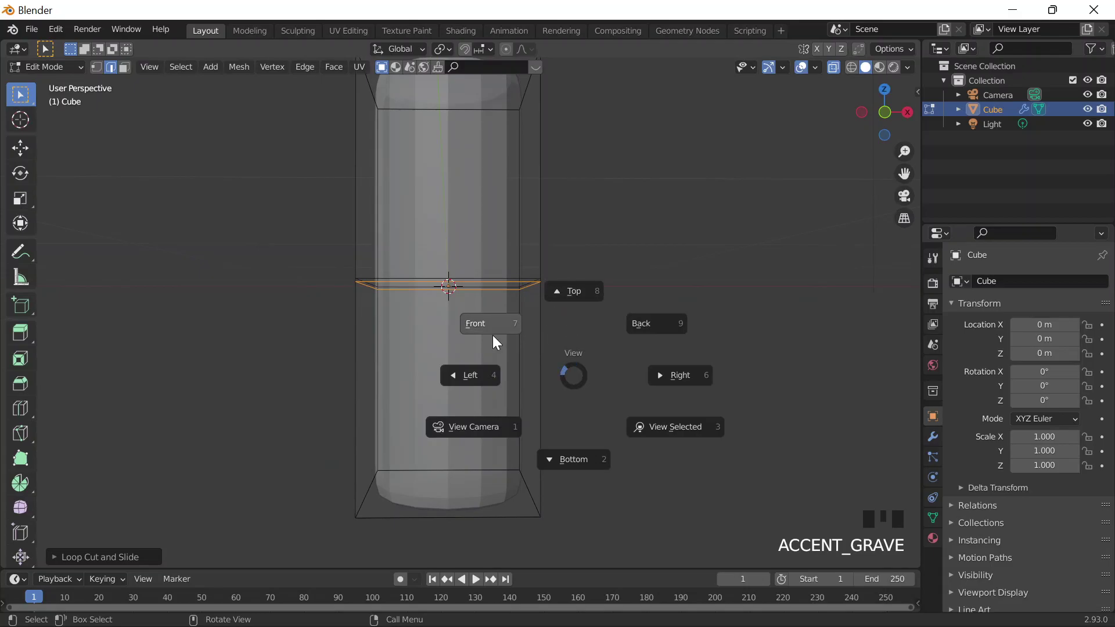
{"action": "left_click", "coordinate": [493, 336]}
{"action": "left_click_drag", "start_coordinate": [332, 281], "coordinate": [639, 543]}
{"action": "left_click", "coordinate": [316, 289]}
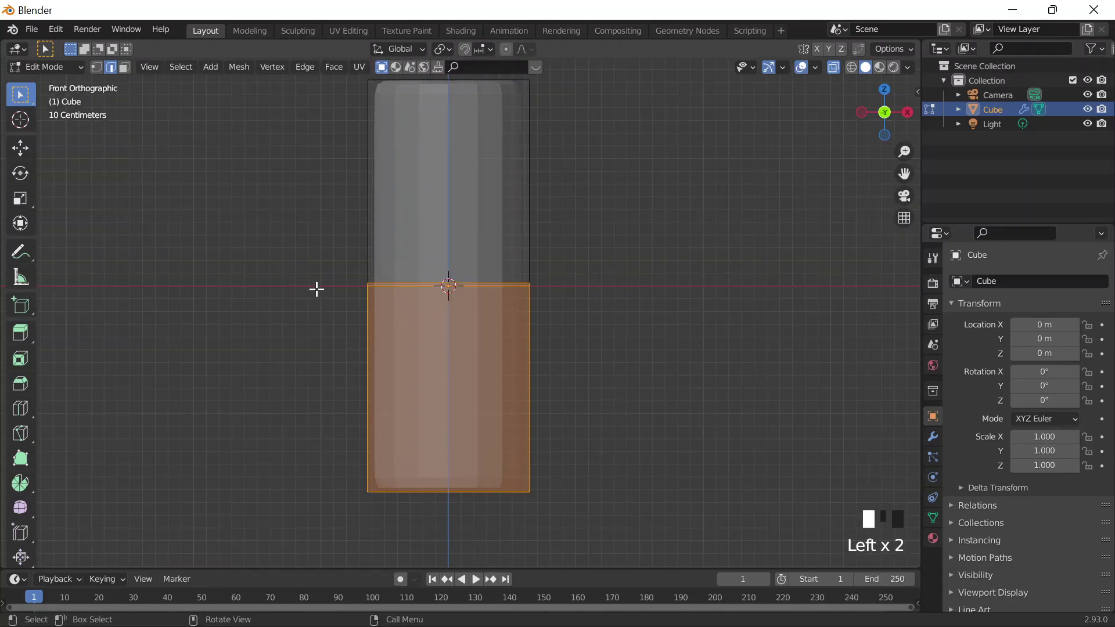
{"action": "scroll", "coordinate": [351, 286], "scroll_direction": "up", "scroll_amount": 4}
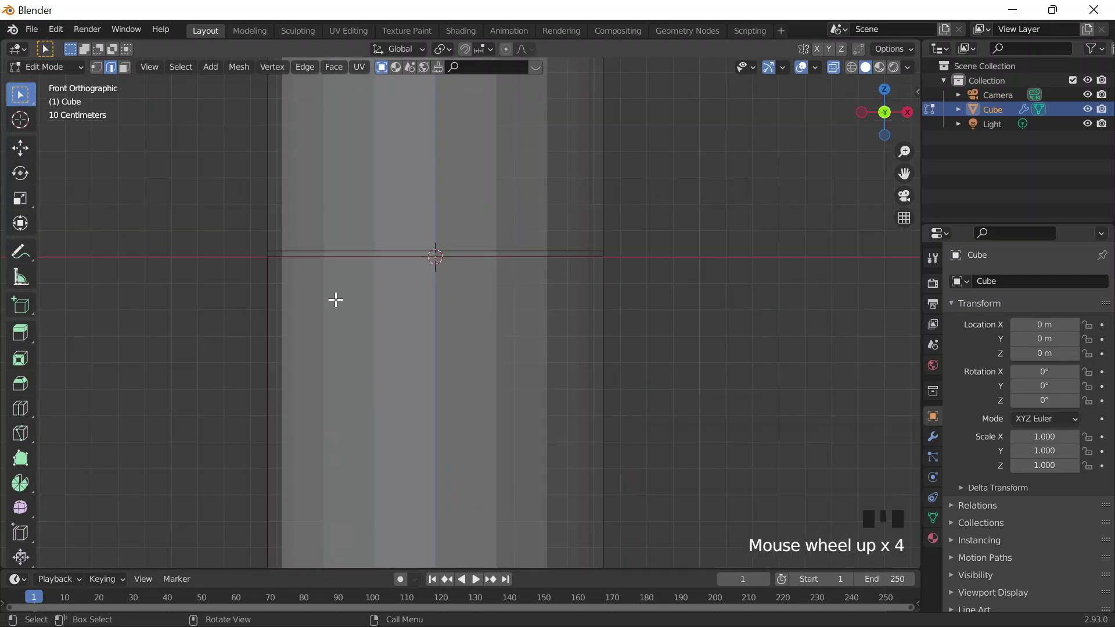
{"action": "left_click", "coordinate": [278, 259], "text": "alt"}
{"action": "scroll", "coordinate": [307, 314], "scroll_direction": "down", "scroll_amount": 3}
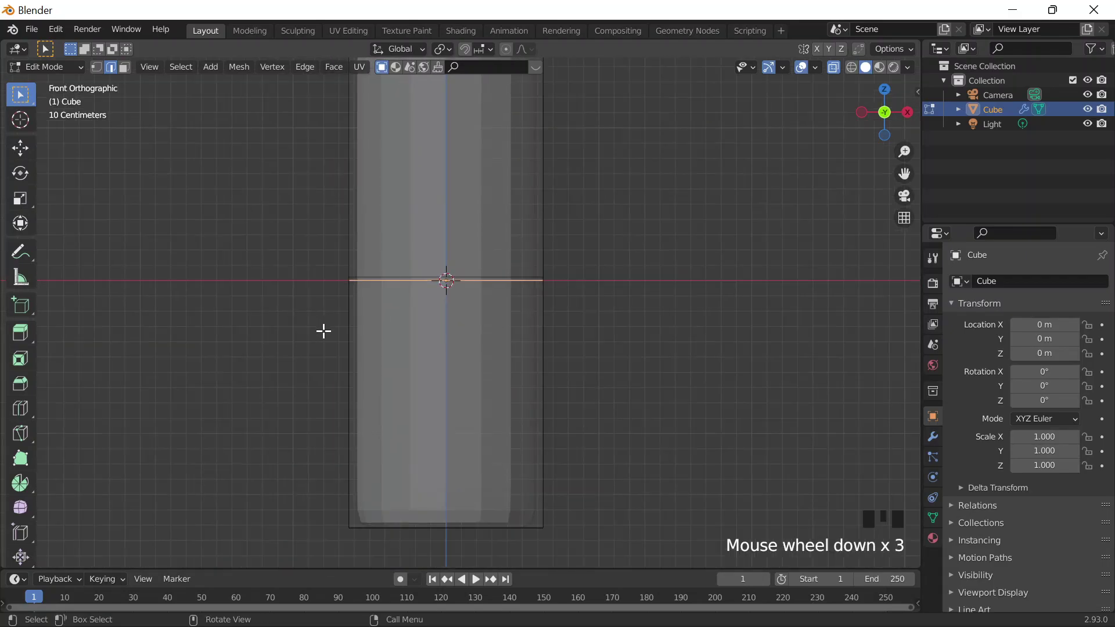
{"action": "key", "text": "s"}
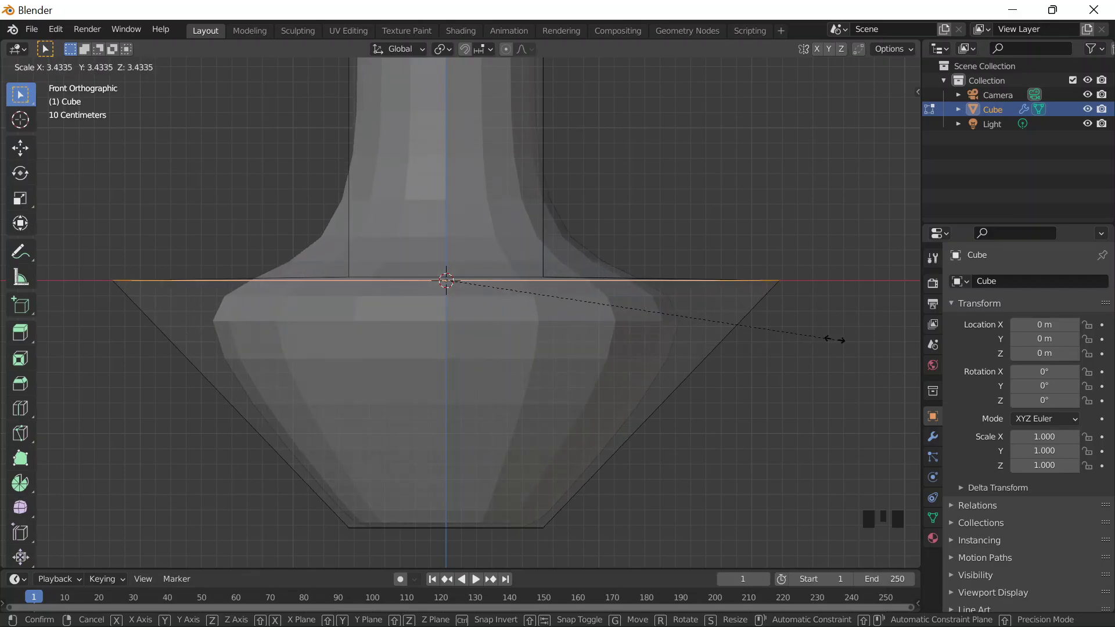
{"action": "left_click", "coordinate": [752, 326]}
{"action": "scroll", "coordinate": [697, 313], "scroll_direction": "down", "scroll_amount": 8}
{"action": "scroll", "coordinate": [512, 276], "scroll_direction": "up", "scroll_amount": 5}
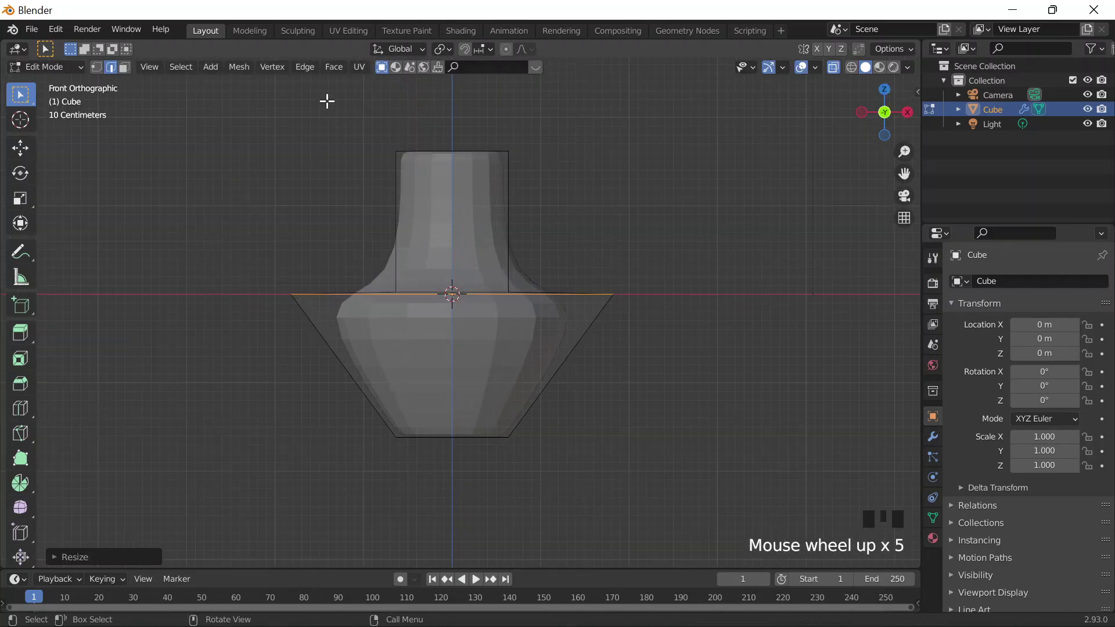
- Try to raise the top edge loop along the Z axis and add a loop cut near the top of the neck
{"action": "left_click", "coordinate": [412, 153], "text": "alt"}
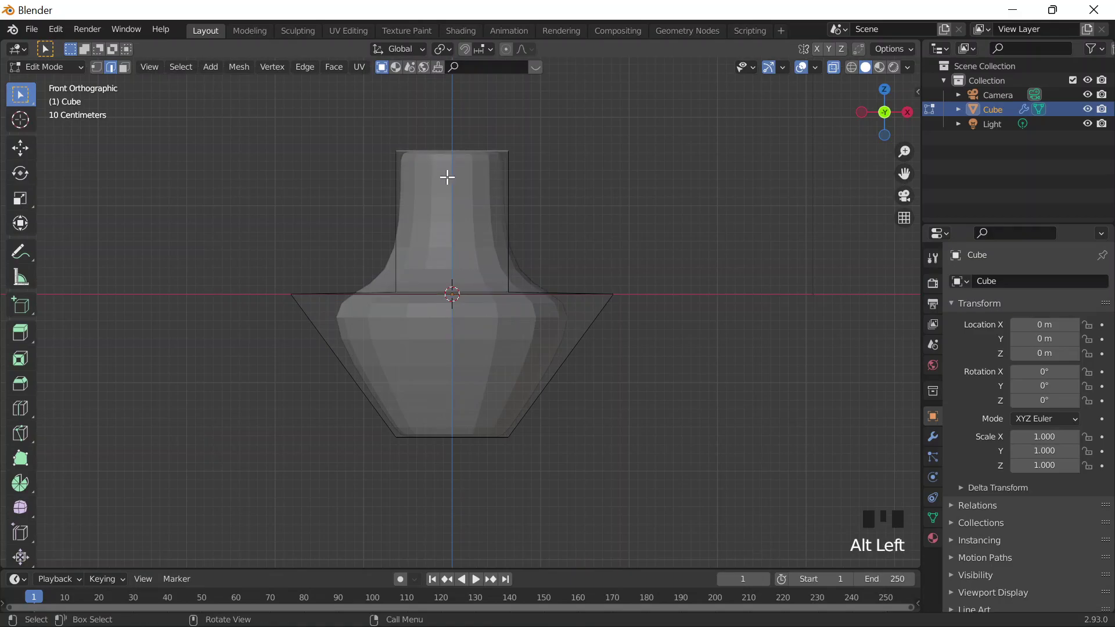
{"action": "key", "text": "g"}
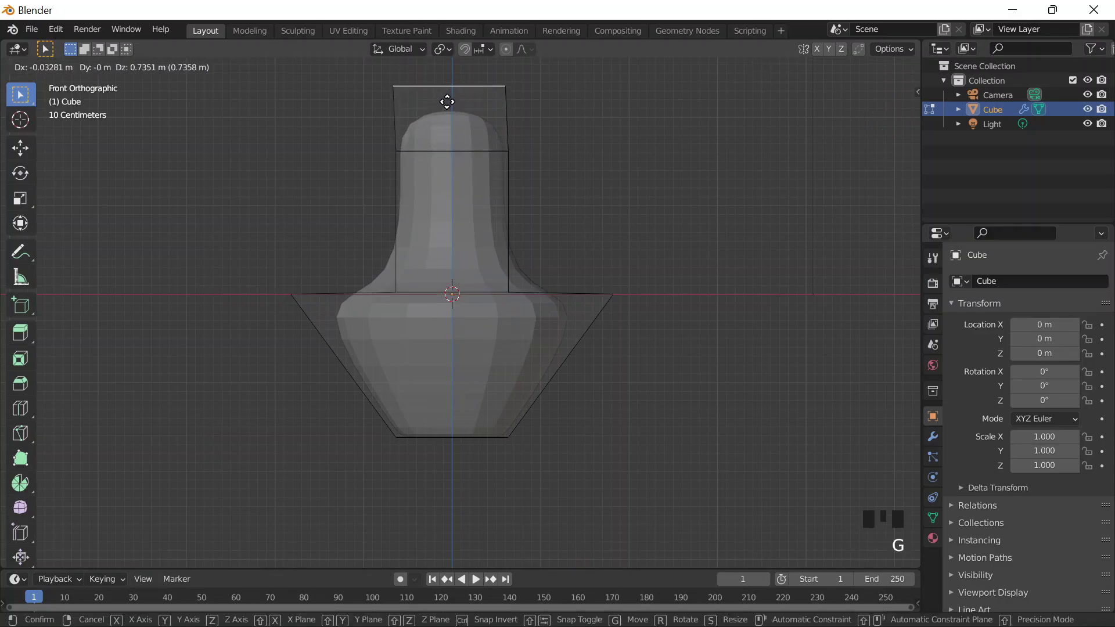
{"action": "key", "text": "z"}
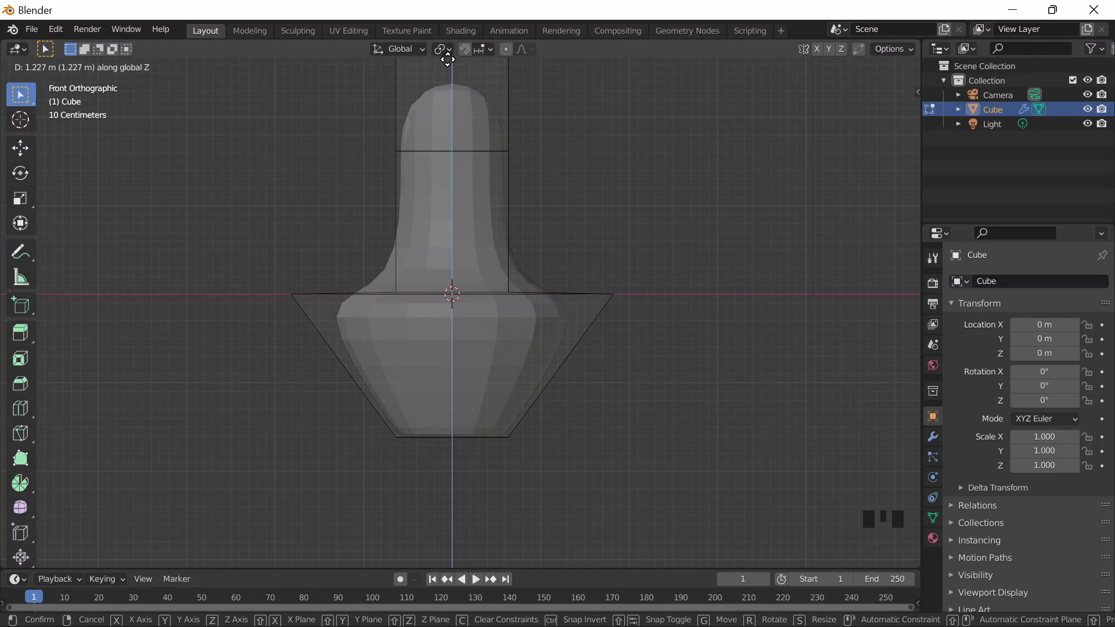
{"action": "left_click", "coordinate": [448, 82]}
{"action": "key", "text": "ctrl+r"}
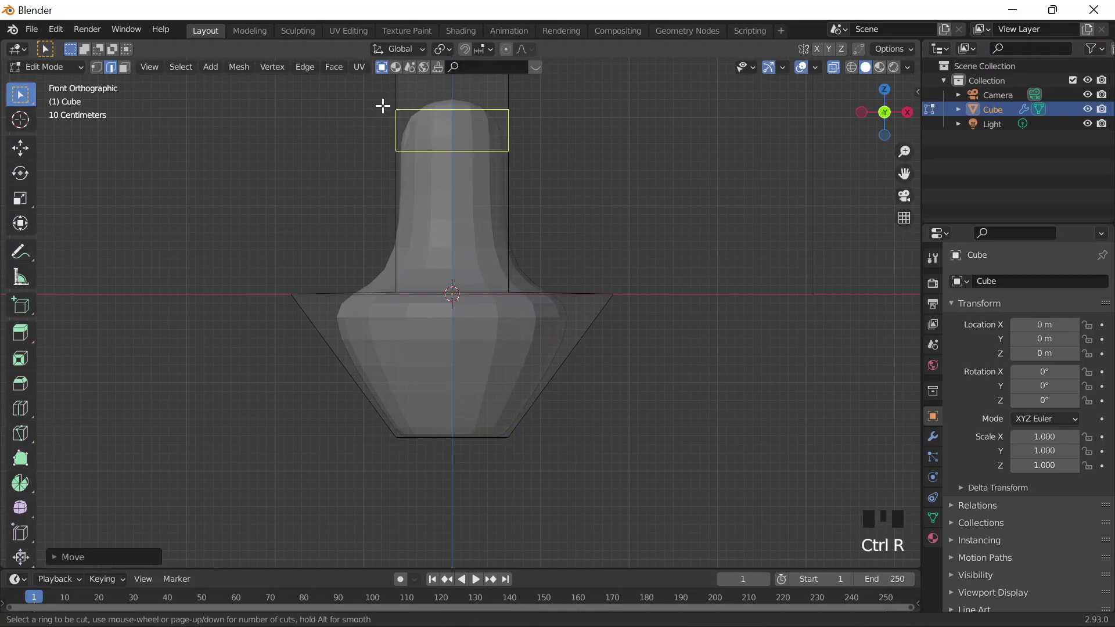
{"action": "left_click", "coordinate": [383, 105]}
{"action": "left_click", "coordinate": [399, 548]}
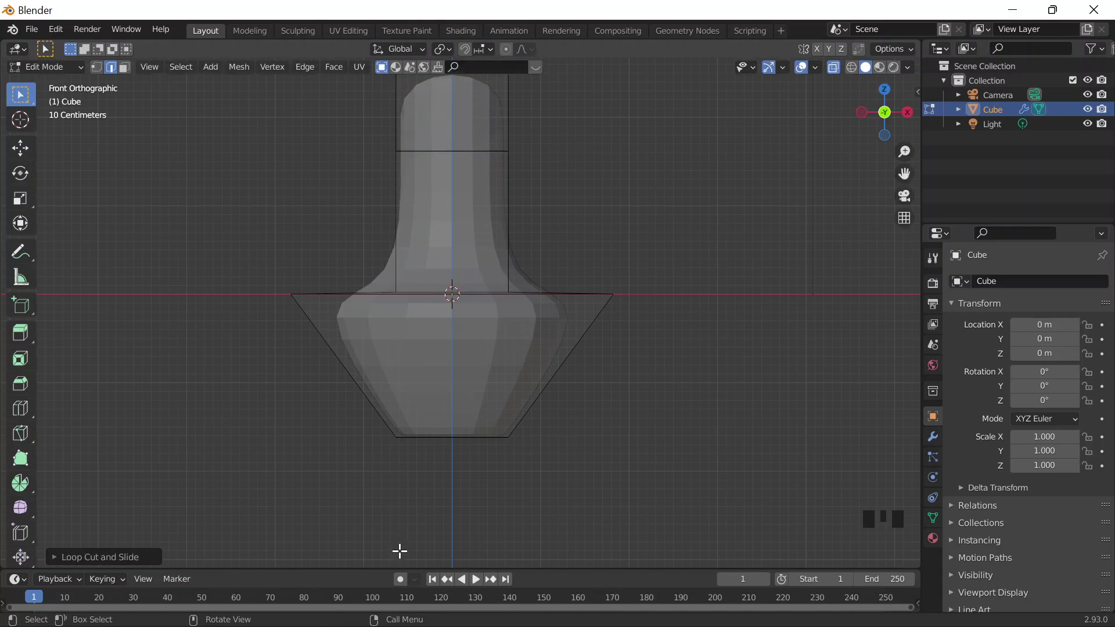
- Undo the top loop cut and the last upward move of the neck's top edge
{"action": "middle_click_drag", "start_coordinate": [697, 214], "coordinate": [697, 299], "text": "shift"}
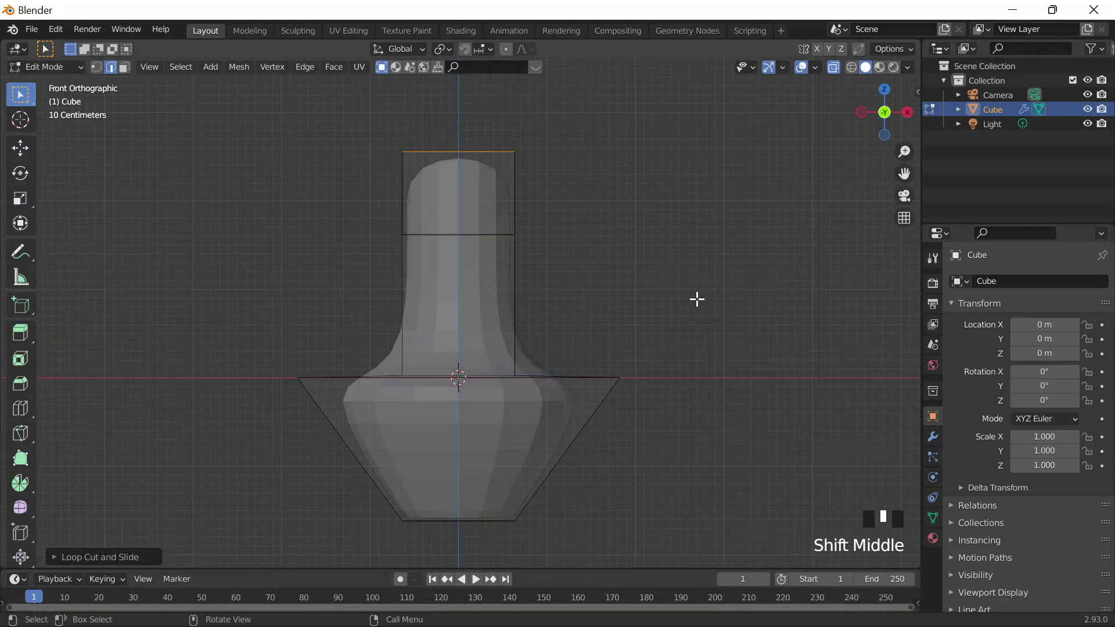
{"action": "scroll", "coordinate": [697, 299], "scroll_direction": "down", "scroll_amount": 2}
{"action": "key", "text": "ctrl+z"}
{"action": "key", "text": "ctrl+z"}
{"action": "key", "text": "ctrl+z"}
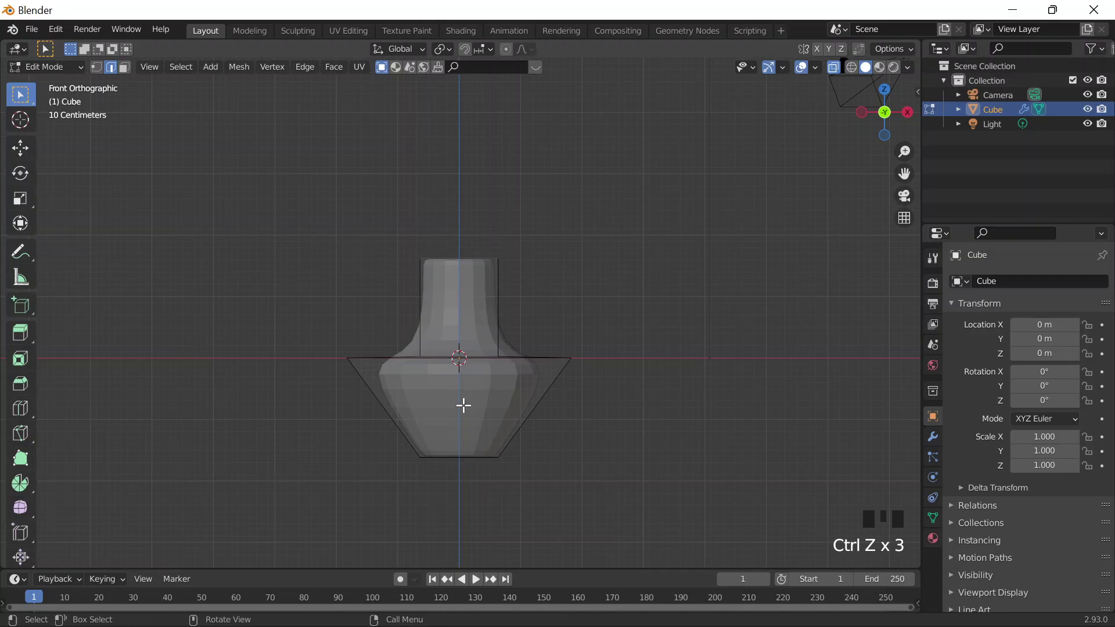
- Select all the top edges of the neck and raise them about 1 m along the Z axis
{"action": "scroll", "coordinate": [494, 408], "scroll_direction": "up", "scroll_amount": 1}
{"action": "scroll", "coordinate": [494, 408], "scroll_direction": "up", "scroll_amount": 2}
{"action": "left_click", "coordinate": [353, 197]}
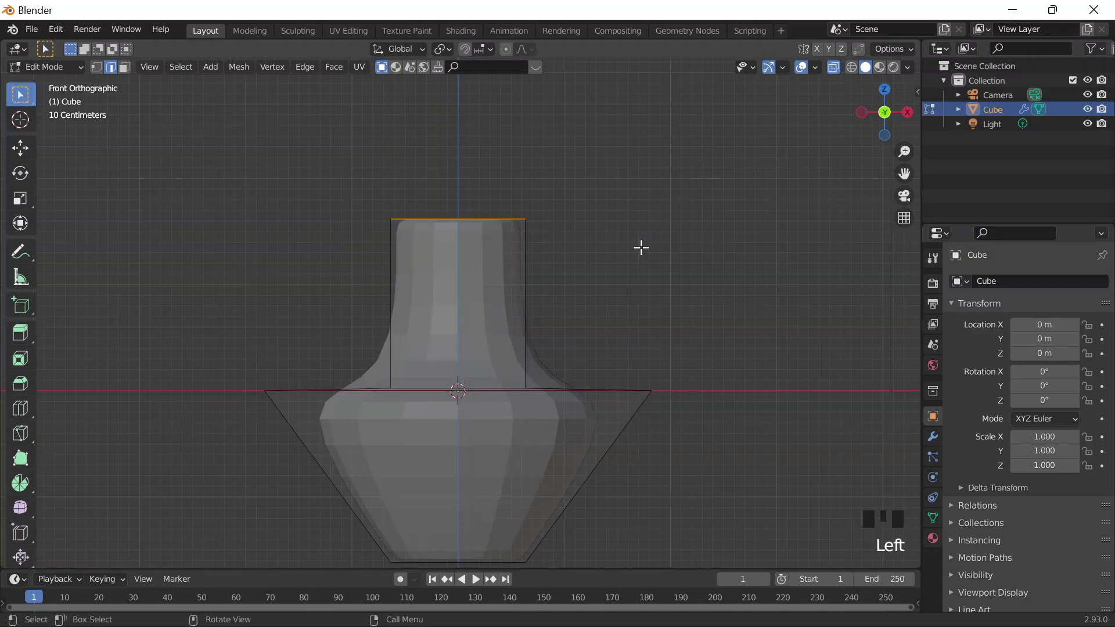
{"action": "key", "text": "g"}
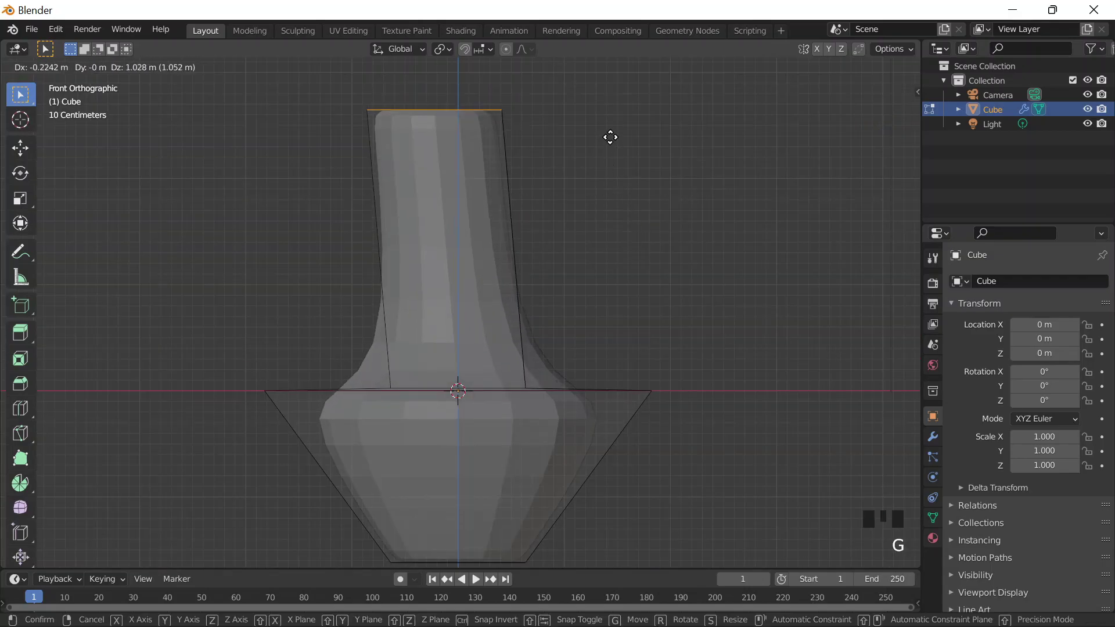
{"action": "key", "text": "z"}
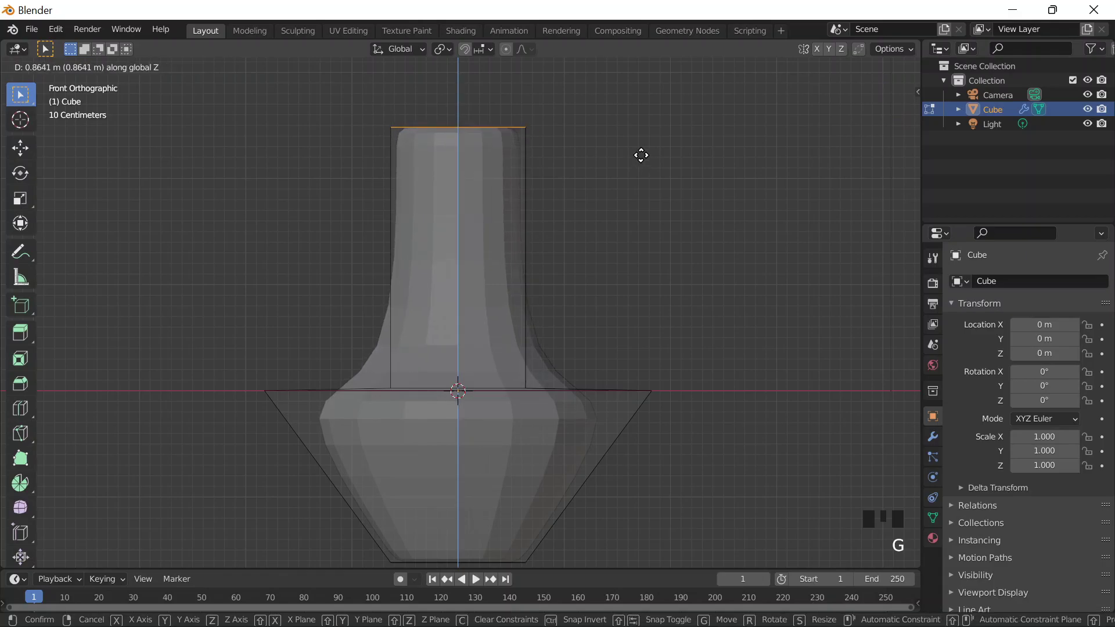
{"action": "left_click", "coordinate": [640, 145]}
{"action": "scroll", "coordinate": [582, 259], "scroll_direction": "up", "scroll_amount": 2}
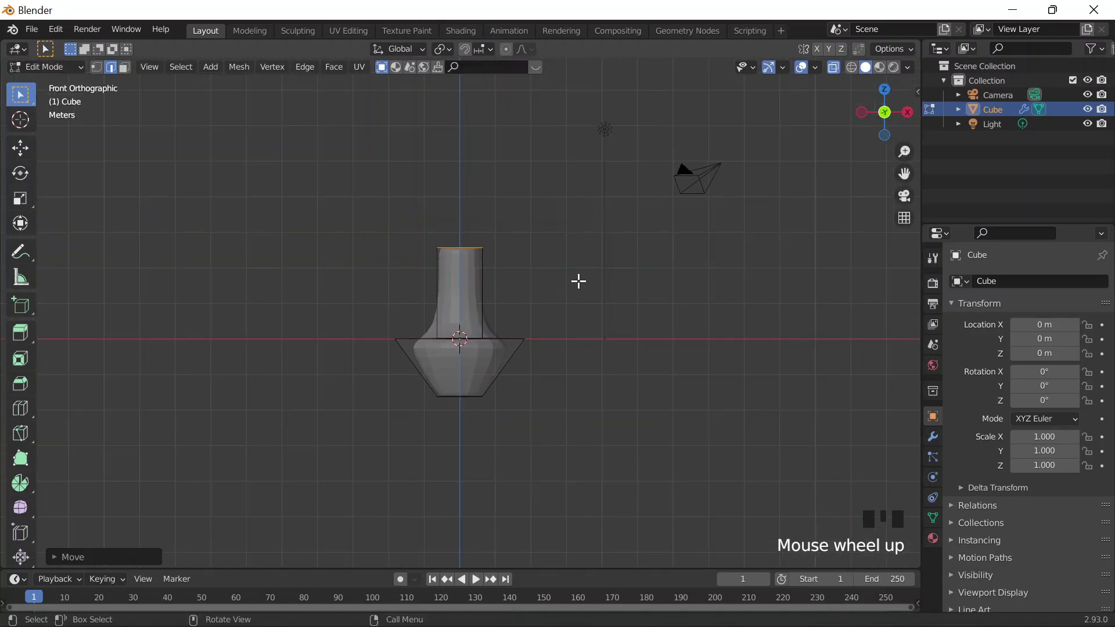
{"action": "middle_click_drag", "start_coordinate": [575, 368], "coordinate": [628, 327]}
{"action": "scroll", "coordinate": [613, 330], "scroll_direction": "down", "scroll_amount": 4}
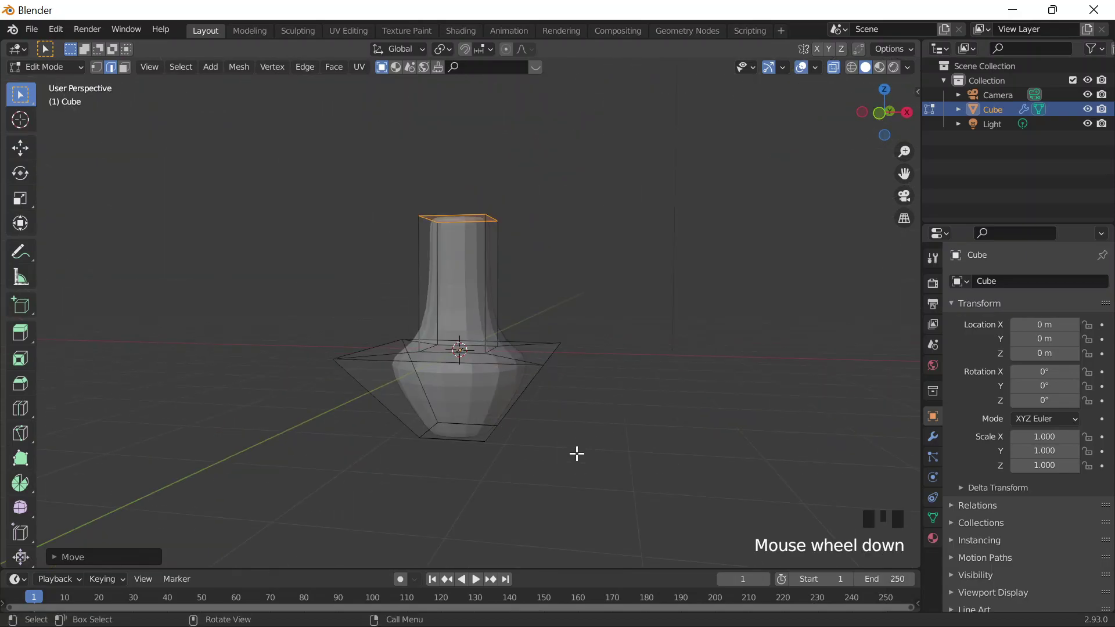
- Apply smooth shading to the vase in Object Mode, then return to Edit Mode
{"action": "mouse_move", "coordinate": [524, 436]}
{"action": "middle_mouse_down"}
{"action": "mouse_move", "coordinate": [568, 418]}
{"action": "mouse_move", "coordinate": [542, 441]}
{"action": "middle_mouse_up"}
{"action": "key", "text": "Tab"}
{"action": "right_click", "coordinate": [466, 308]}
{"action": "left_click", "coordinate": [466, 308]}
{"action": "middle_click_drag", "start_coordinate": [593, 324], "coordinate": [573, 339]}
{"action": "key", "text": "Tab"}
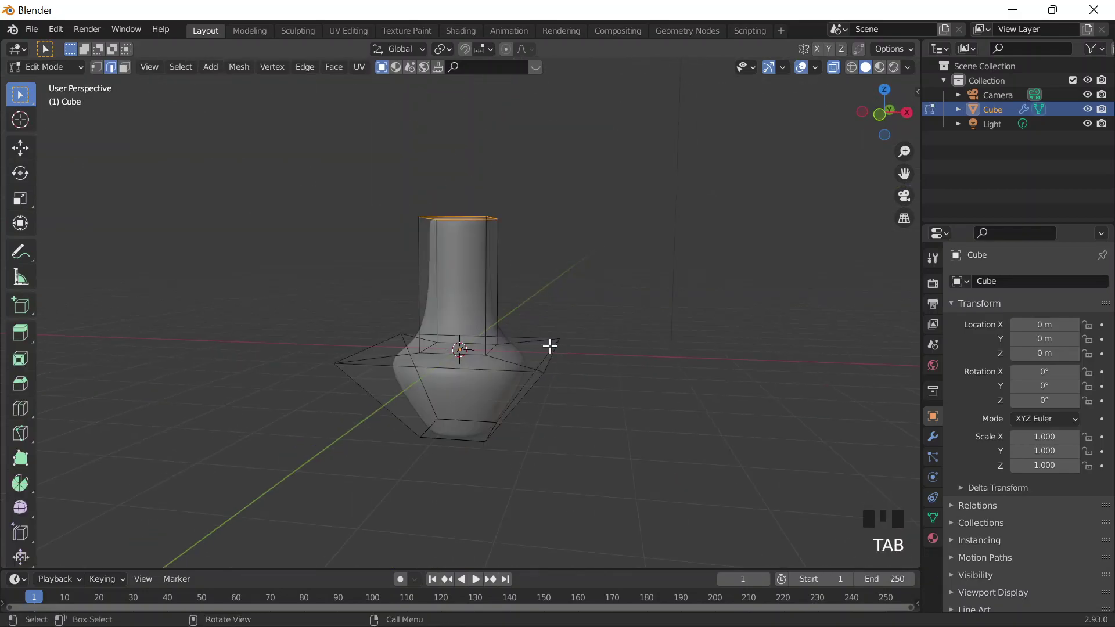
- In the front view, scale the wide middle edge loop down to about 0.7 of its size
{"action": "key", "text": "grave"}
{"action": "left_click", "coordinate": [416, 347]}
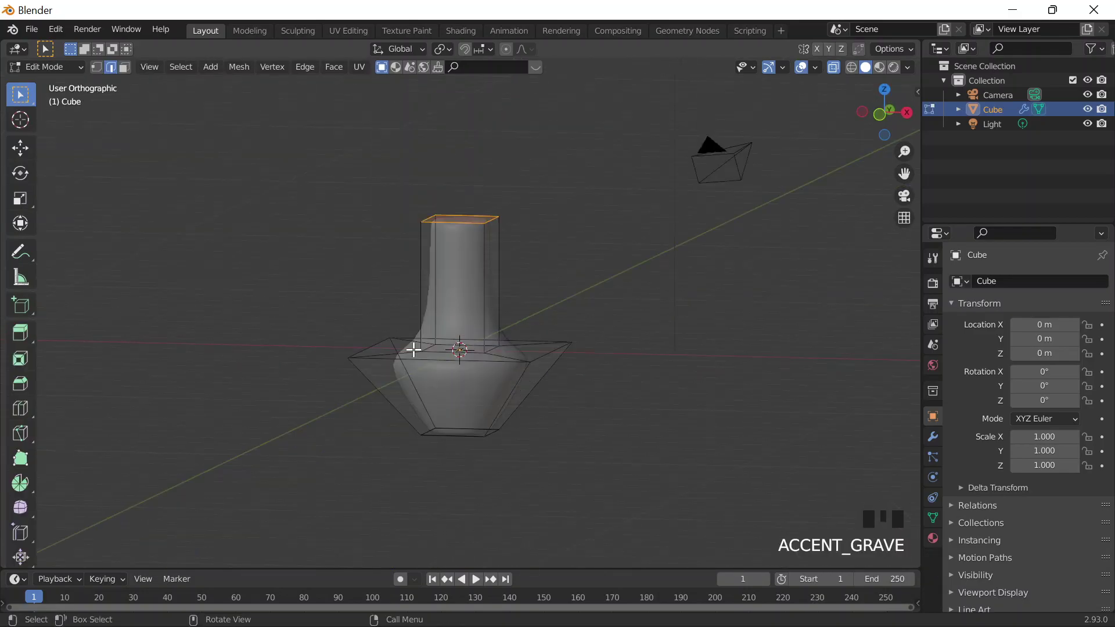
{"action": "left_click", "coordinate": [525, 361], "text": "alt"}
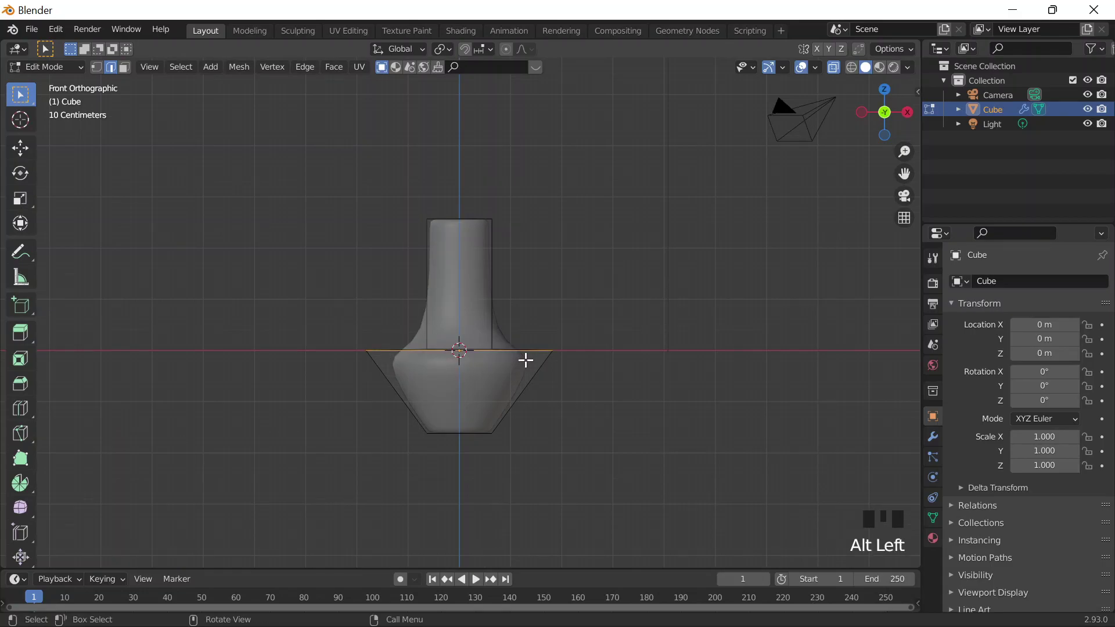
{"action": "key", "text": "s"}
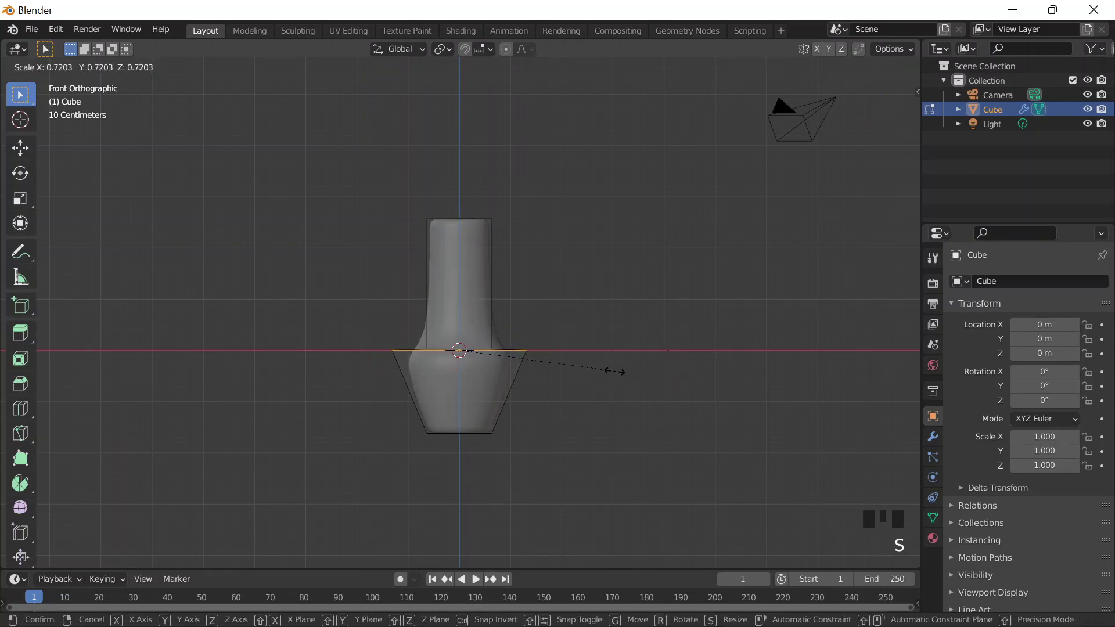
{"action": "left_click", "coordinate": [613, 370]}
{"action": "key", "text": "Tab"}
{"action": "middle_click_drag", "start_coordinate": [620, 306], "coordinate": [563, 321]}
{"action": "key", "text": "Tab"}
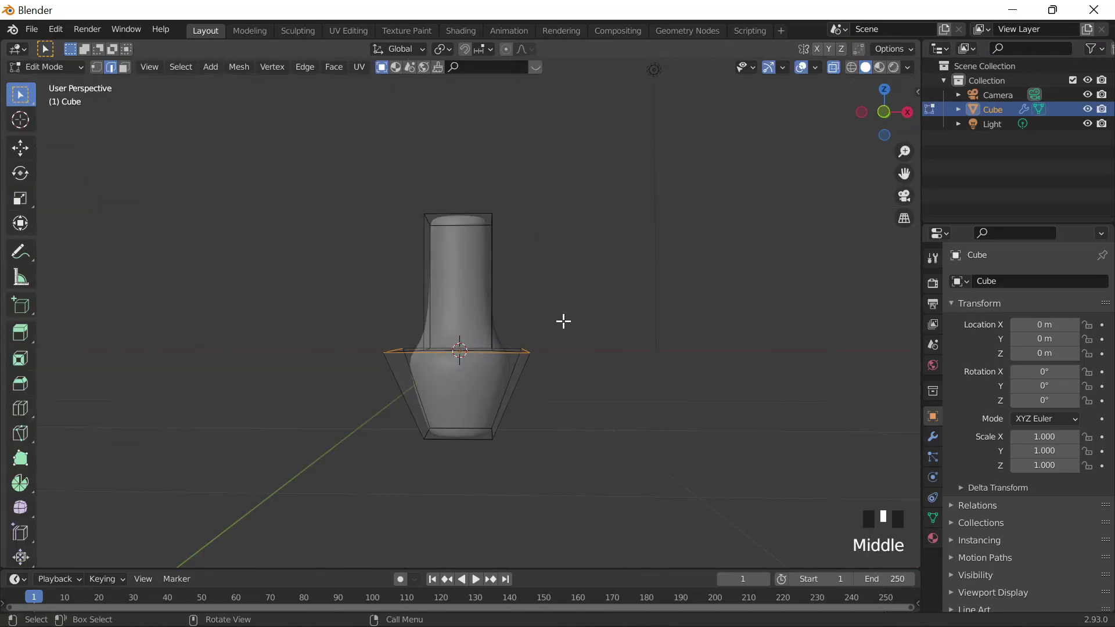
- Lower the wide edge loop along the Z axis to bring the vase's bulge nearer the base
{"action": "key", "text": "g"}
{"action": "key", "text": "z"}
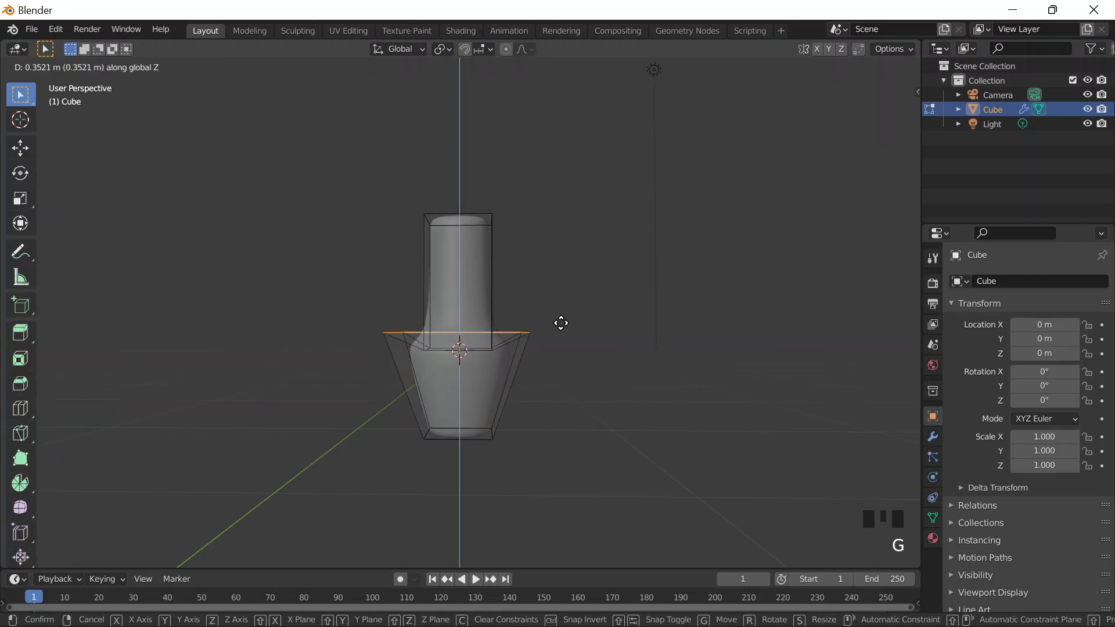
{"action": "left_click", "coordinate": [553, 360]}
{"action": "key", "text": "Tab"}
{"action": "middle_click_drag", "start_coordinate": [587, 319], "coordinate": [708, 177]}
{"action": "middle_click_drag", "start_coordinate": [420, 251], "coordinate": [473, 229]}
{"action": "scroll", "coordinate": [860, 248], "scroll_direction": "up", "scroll_amount": 2}
{"action": "scroll", "coordinate": [474, 229], "scroll_direction": "down", "scroll_amount": 2}
- Switch to face selection and select the top face of the neck
{"action": "key", "text": "Tab"}
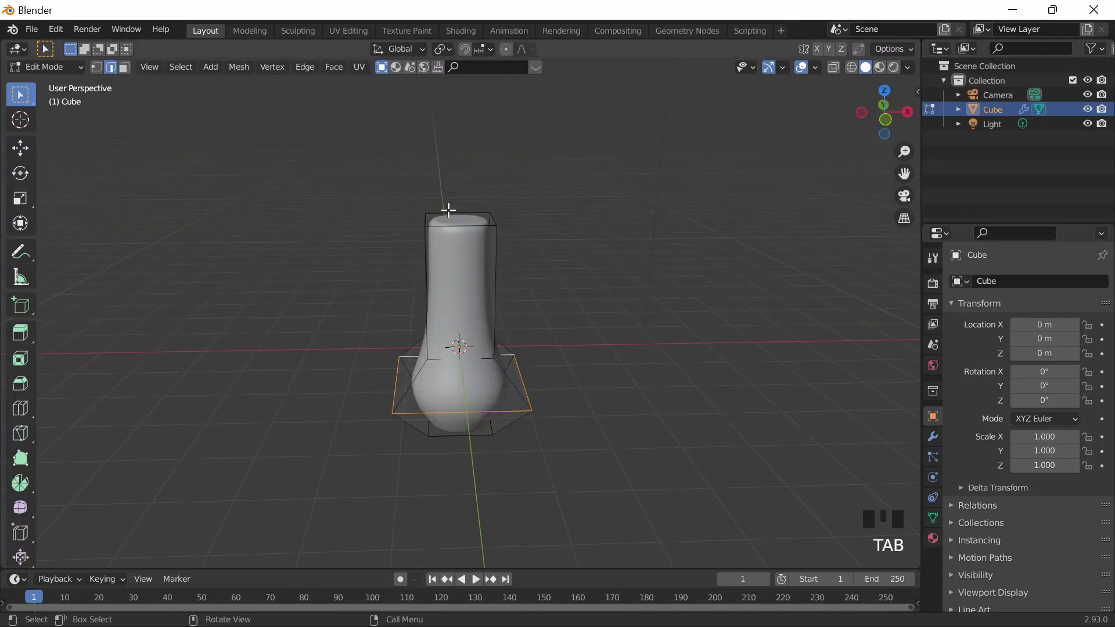
{"action": "key", "text": "3"}
{"action": "left_click", "coordinate": [450, 212]}
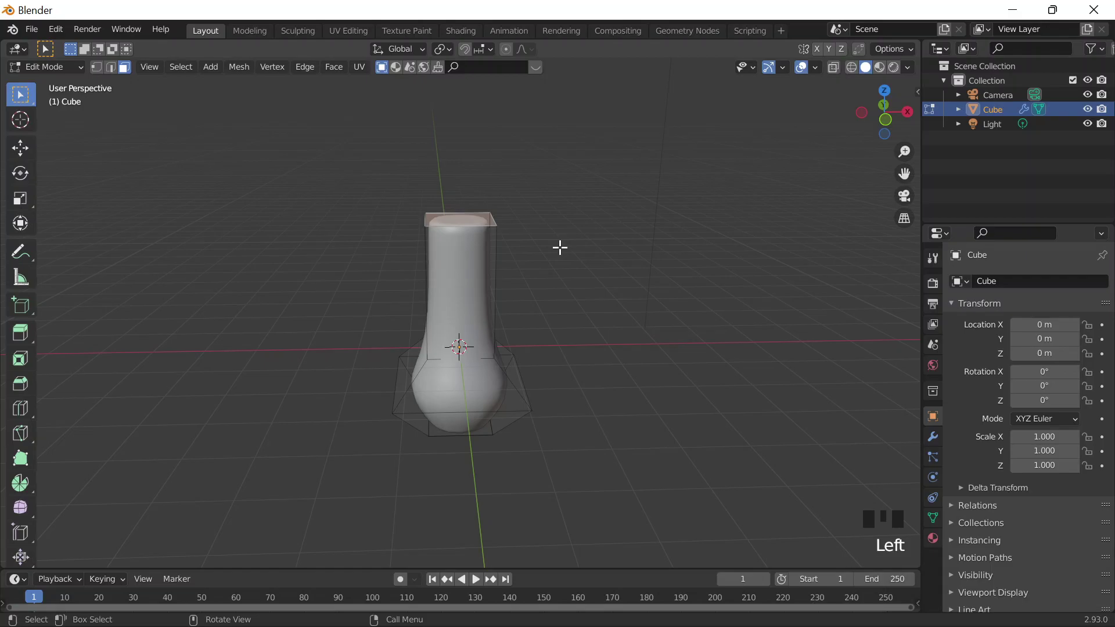
- Try to inset the neck's top face and delete the inner face to open the vase
{"action": "key", "text": "i"}
{"action": "left_click", "coordinate": [731, 245]}
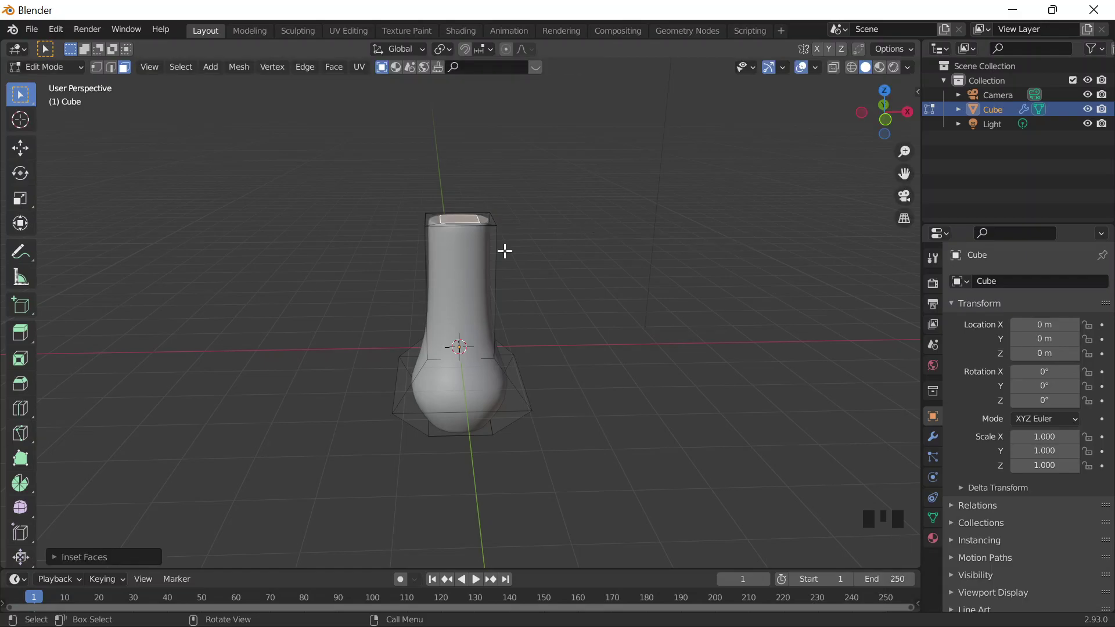
{"action": "key", "text": "x"}
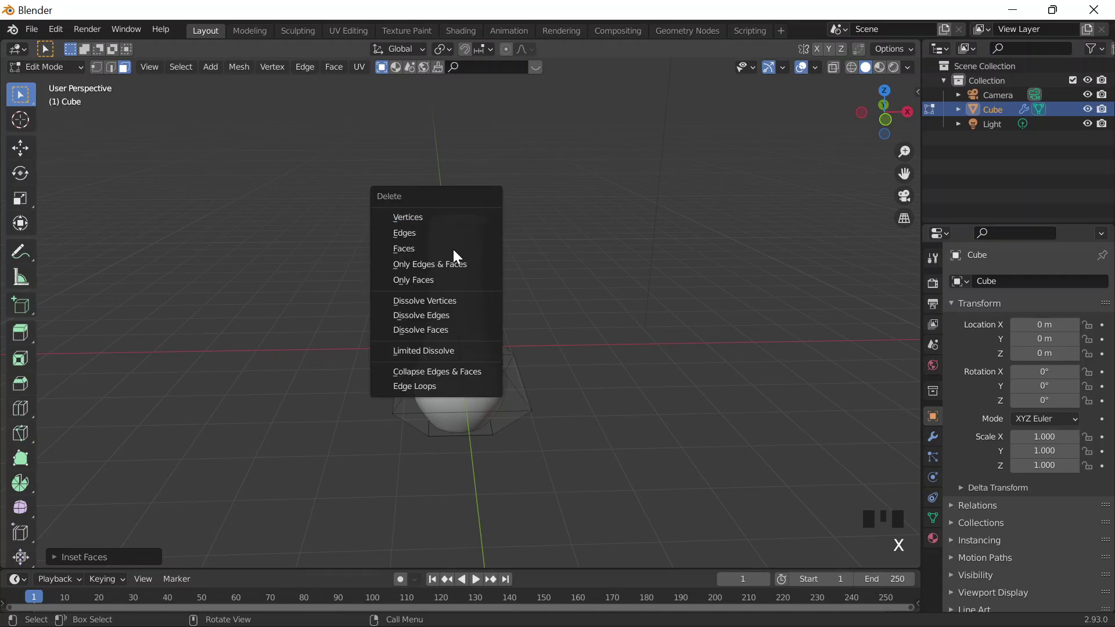
{"action": "left_click", "coordinate": [453, 249]}
{"action": "middle_click_drag", "start_coordinate": [546, 181], "coordinate": [555, 252]}
{"action": "key", "text": "Tab"}
- Undo the face deletion and the inset on top of the neck
{"action": "key", "text": "ctrl+z"}
{"action": "key", "text": "ctrl+z"}
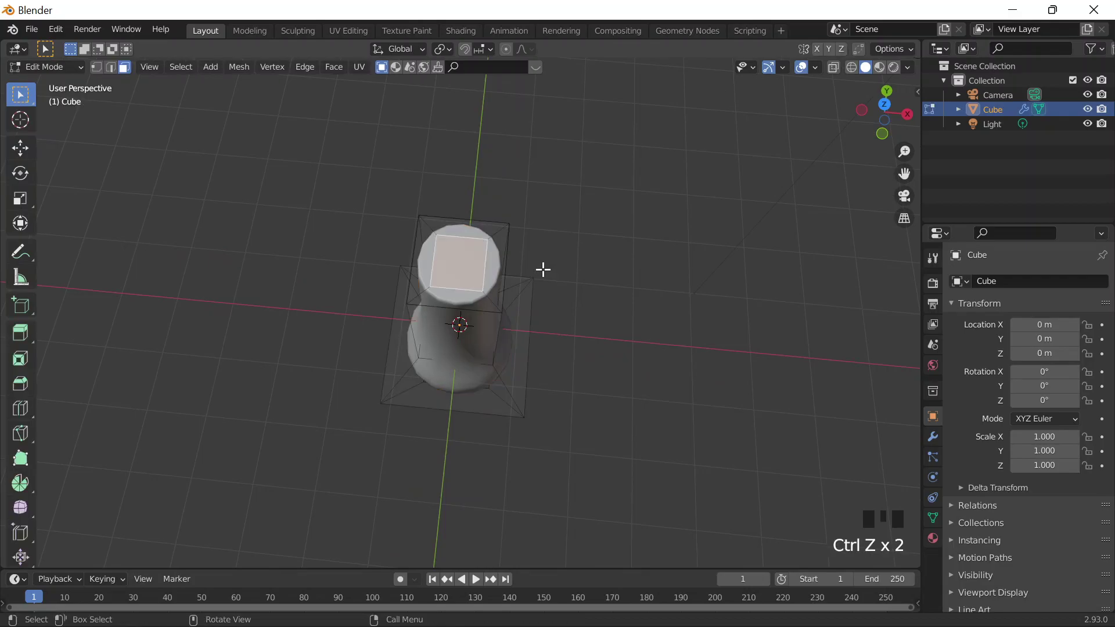
{"action": "key", "text": "ctrl+z"}
- Inset the neck's top face by about 0.16 m and delete the inner face to leave an open rim
{"action": "key", "text": "i"}
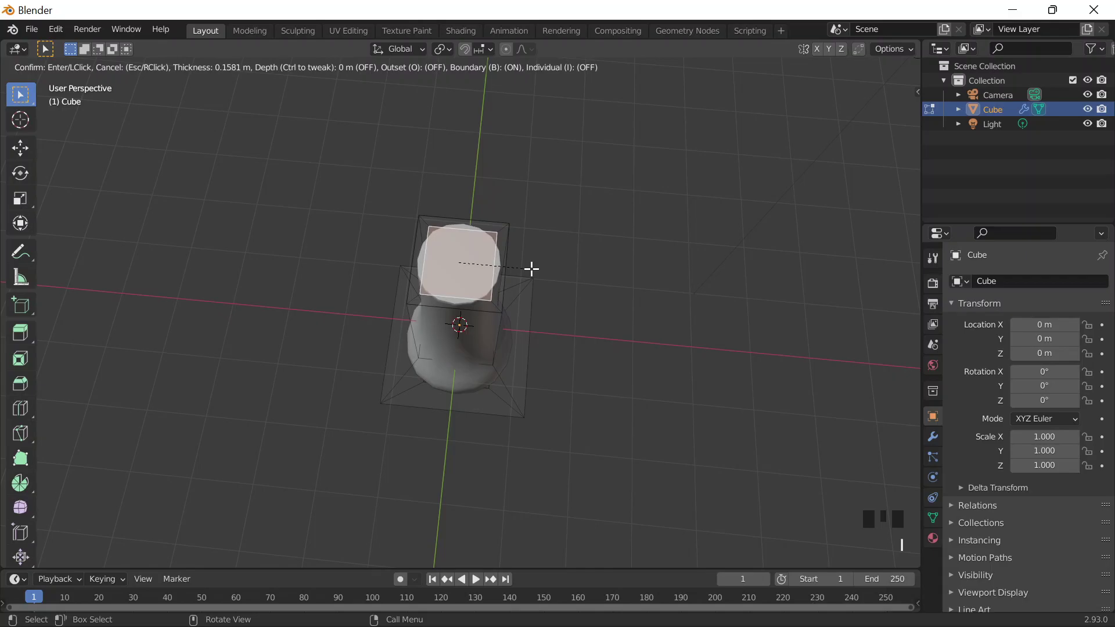
{"action": "left_click", "coordinate": [532, 268]}
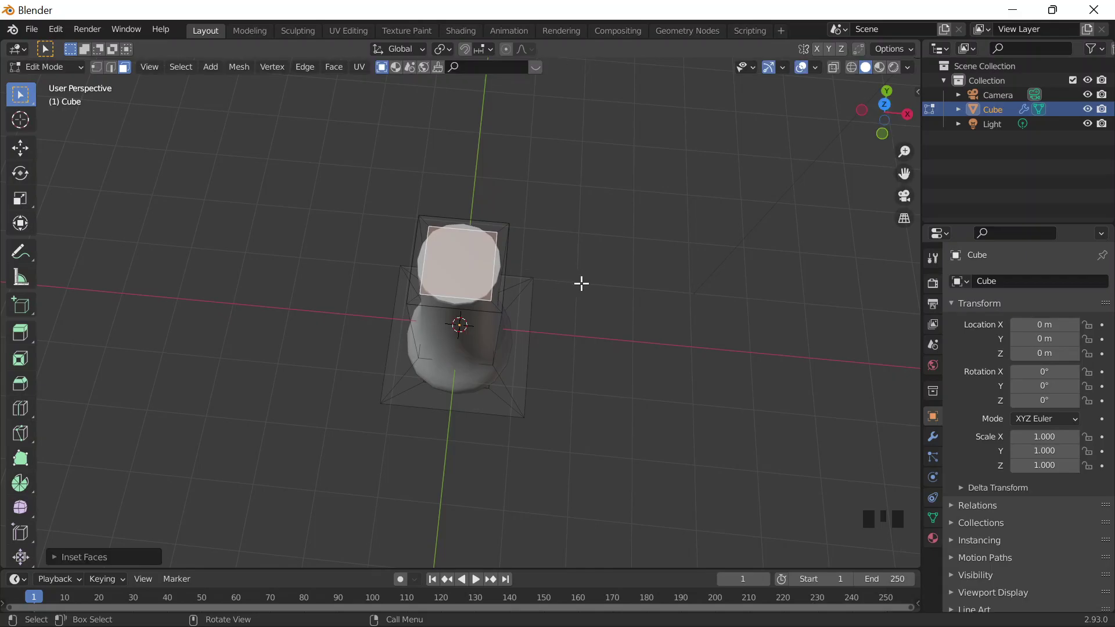
{"action": "key", "text": "x"}
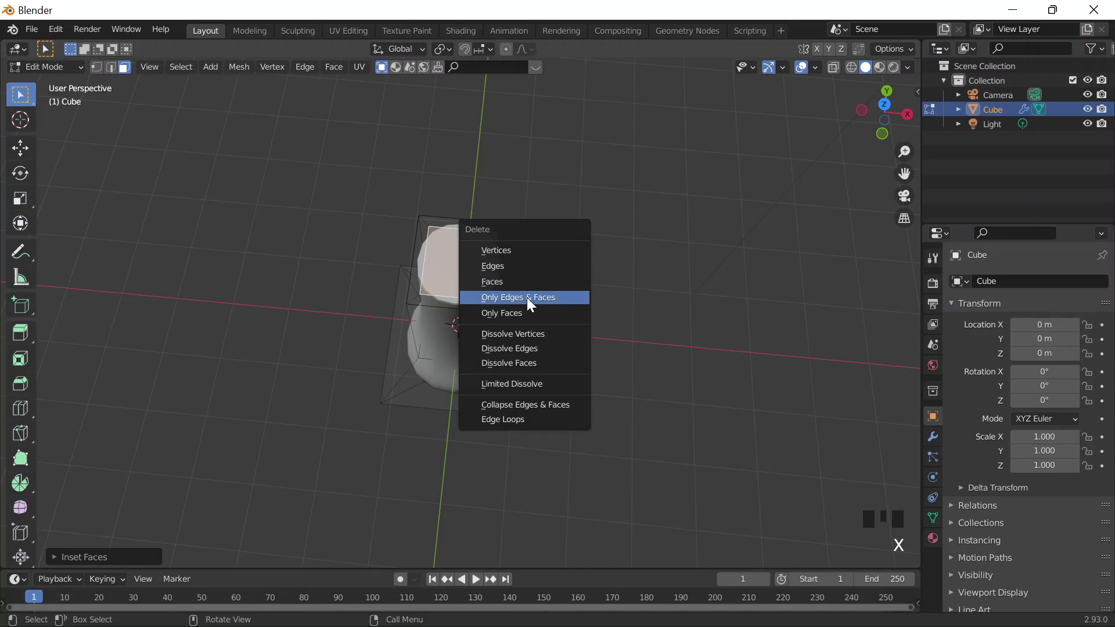
{"action": "left_click", "coordinate": [523, 281]}
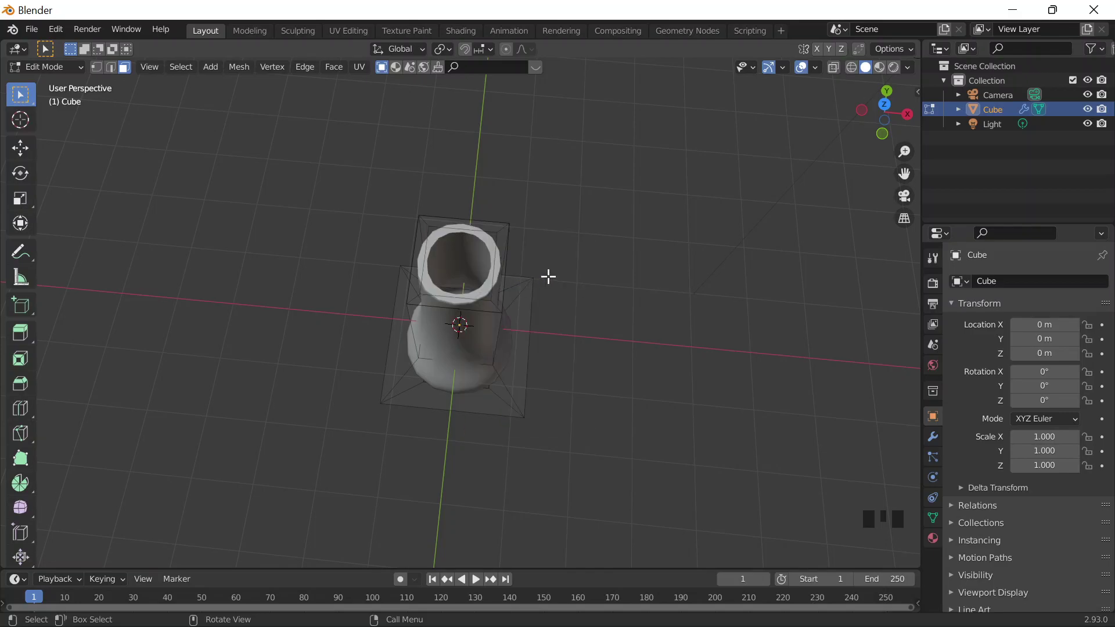
{"action": "key", "text": "Tab"}
{"action": "middle_click_drag", "start_coordinate": [591, 267], "coordinate": [594, 172]}
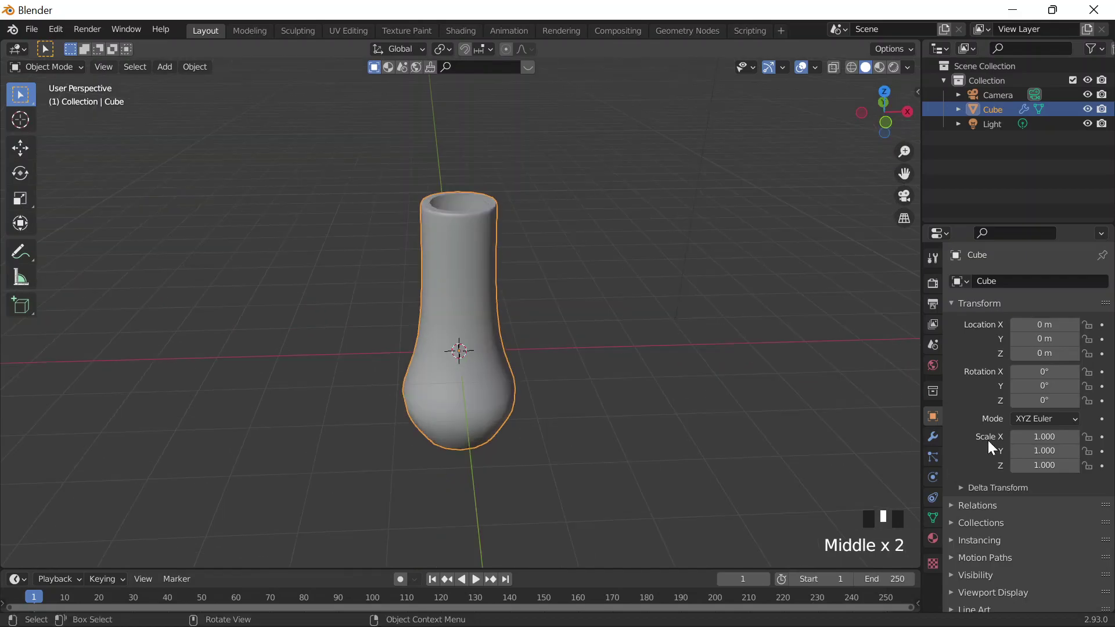
- Set the vase's Subdivision Surface modifier to level 2
{"action": "middle_click_drag", "start_coordinate": [424, 314], "coordinate": [416, 367]}
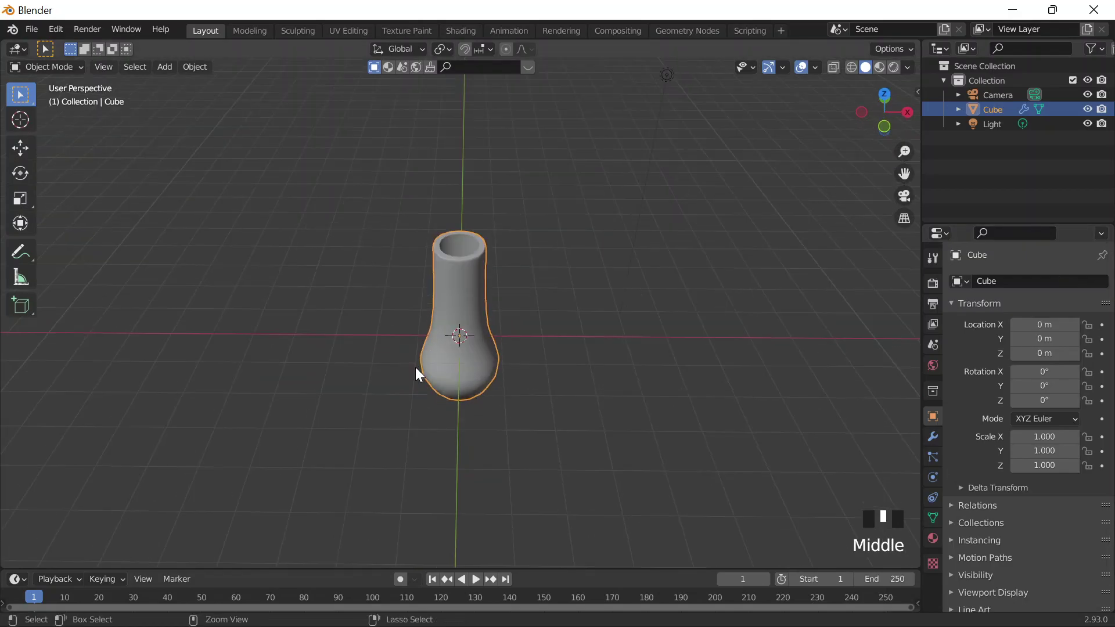
{"action": "key", "text": "ctrl+2"}
{"action": "scroll", "coordinate": [507, 269], "scroll_direction": "up", "scroll_amount": 7}
{"action": "scroll", "coordinate": [605, 255], "scroll_direction": "down", "scroll_amount": 4}
- Add a Bevel modifier to the vase
{"action": "left_click", "coordinate": [909, 441]}
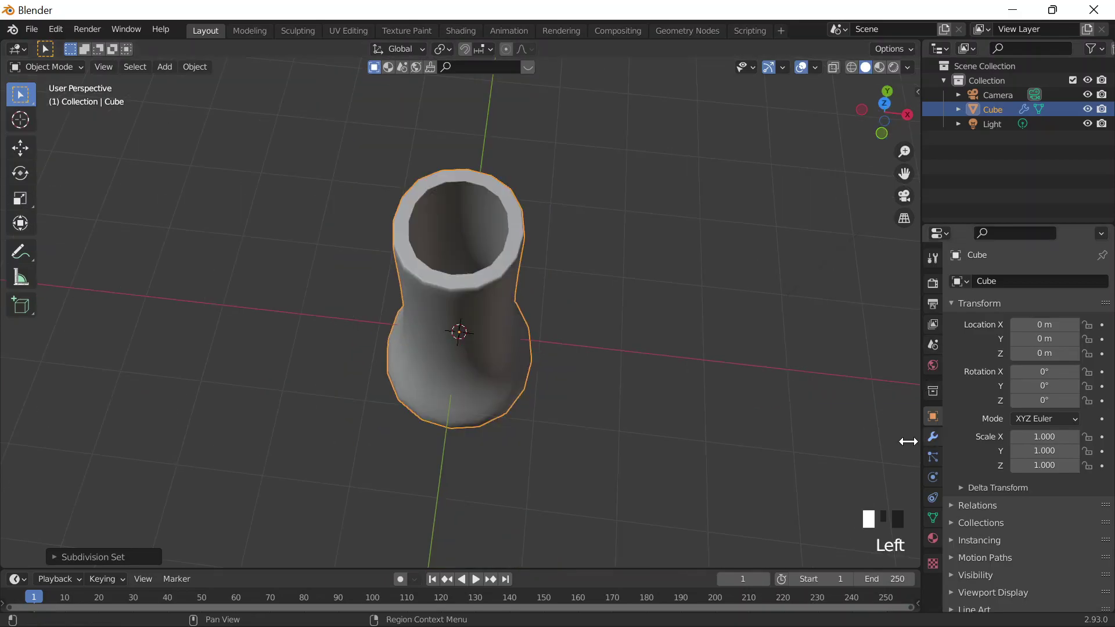
{"action": "left_click", "coordinate": [932, 437]}
{"action": "left_click", "coordinate": [992, 281]}
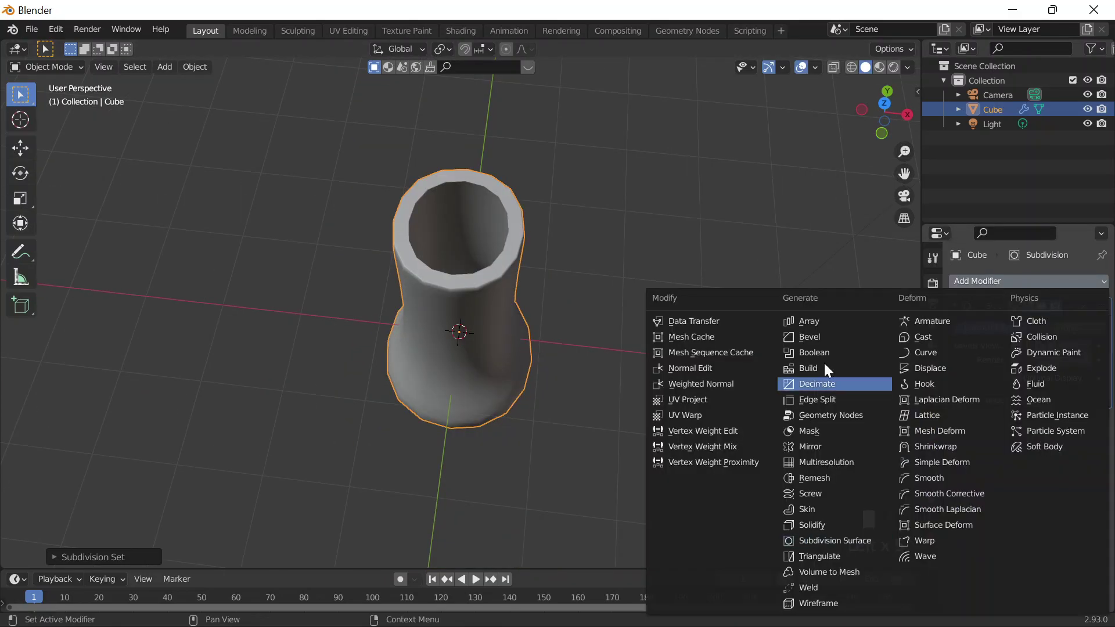
{"action": "left_click", "coordinate": [822, 337]}
{"action": "middle_click_drag", "start_coordinate": [691, 358], "coordinate": [682, 284]}
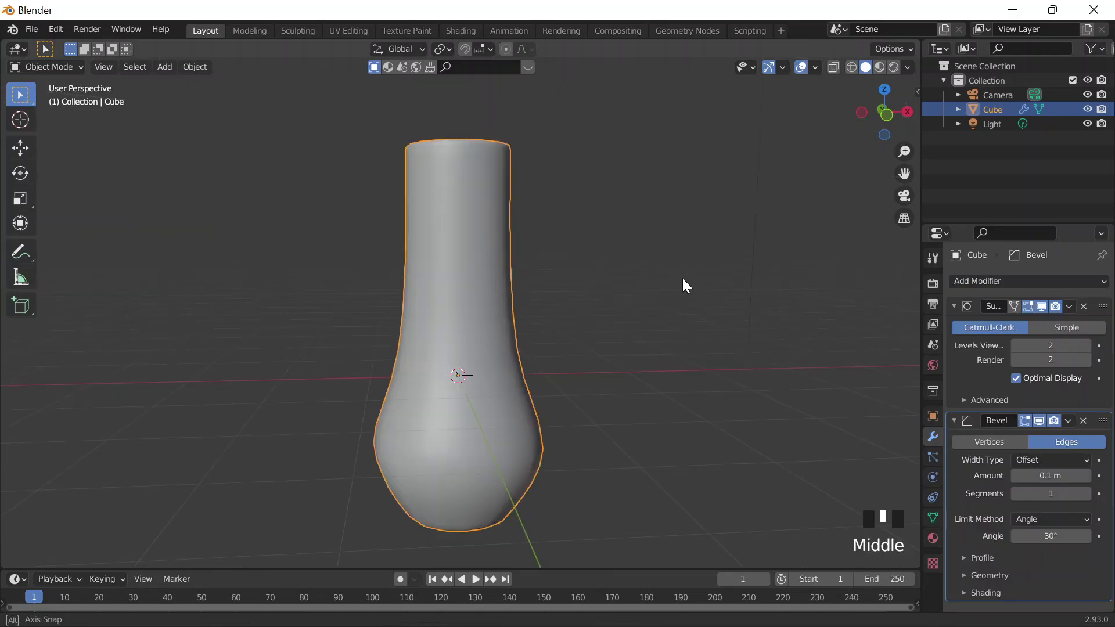
{"action": "scroll", "coordinate": [825, 331], "scroll_direction": "down", "scroll_amount": 2}
{"action": "middle_click_drag", "start_coordinate": [825, 331], "coordinate": [784, 406]}
{"action": "scroll", "coordinate": [784, 407], "scroll_direction": "up", "scroll_amount": 2}
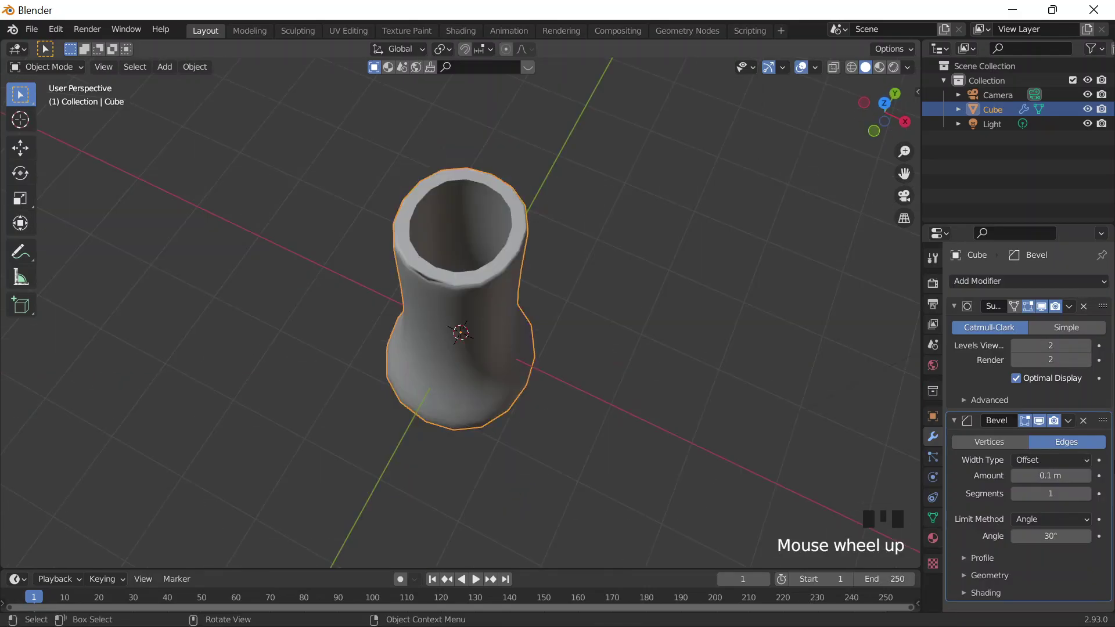
- Move the Bevel modifier above the Subdivision modifier in the vase's modifier stack
{"action": "left_click", "coordinate": [1100, 359]}
{"action": "left_click_drag", "start_coordinate": [1097, 351], "coordinate": [1098, 303]}
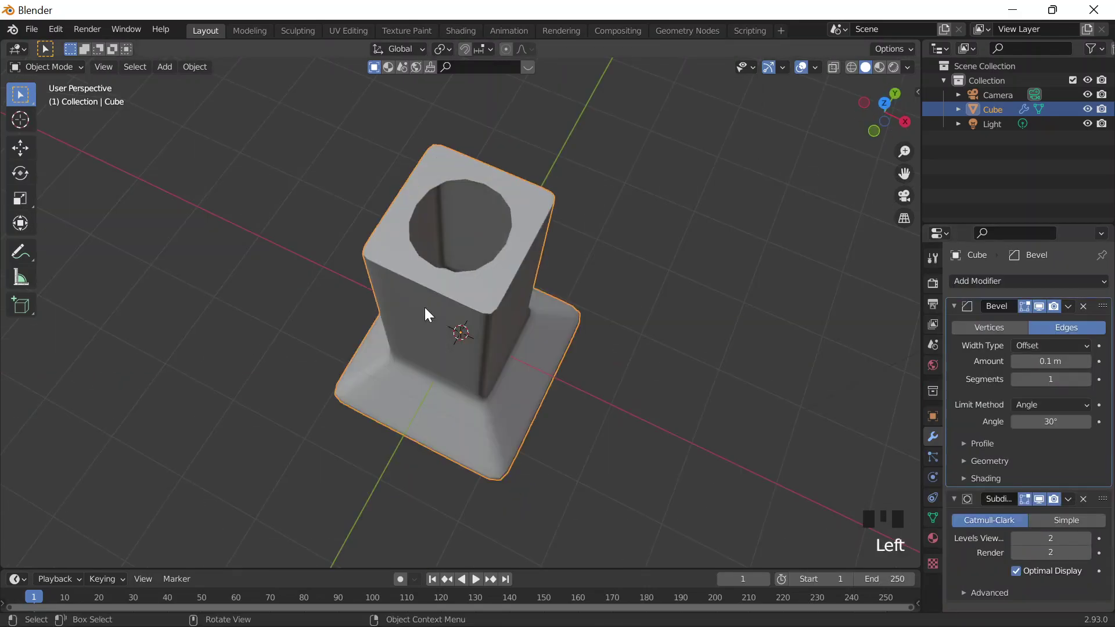
{"action": "scroll", "coordinate": [424, 307], "scroll_direction": "down", "scroll_amount": 1}
{"action": "middle_click_drag", "start_coordinate": [588, 353], "coordinate": [472, 344]}
{"action": "scroll", "coordinate": [604, 288], "scroll_direction": "down", "scroll_amount": 2}
{"action": "scroll", "coordinate": [572, 382], "scroll_direction": "up", "scroll_amount": 9}
{"action": "scroll", "coordinate": [565, 362], "scroll_direction": "down", "scroll_amount": 9}
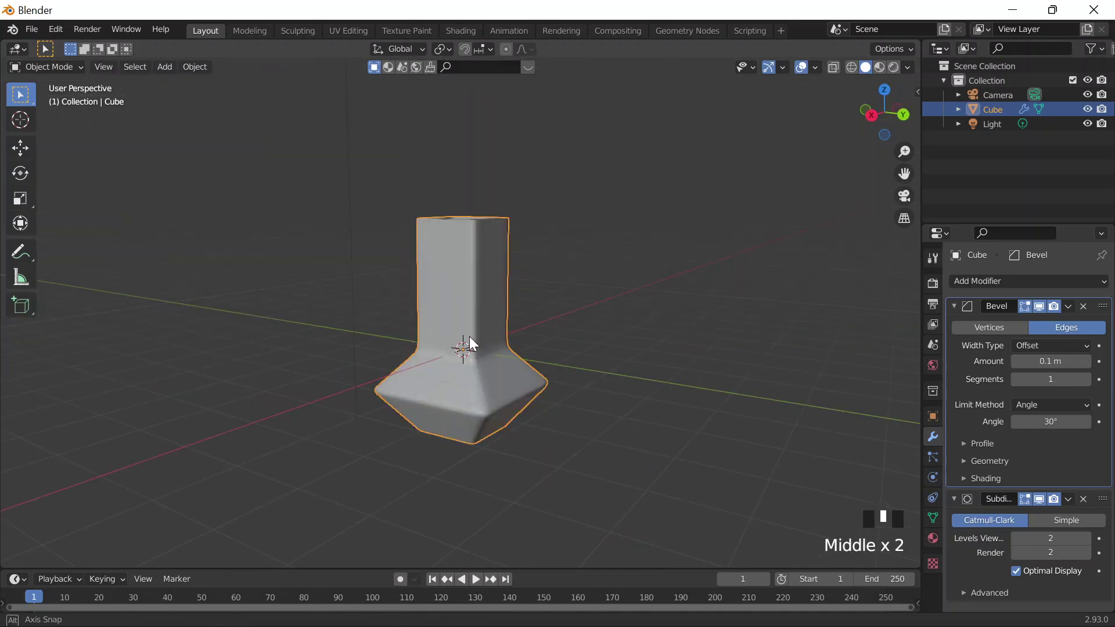
- Scale the edge loop around the vase body's widest part down to about 0.73 in Edit Mode
{"action": "middle_click_drag", "start_coordinate": [470, 338], "coordinate": [677, 324]}
{"action": "key", "text": "Tab"}
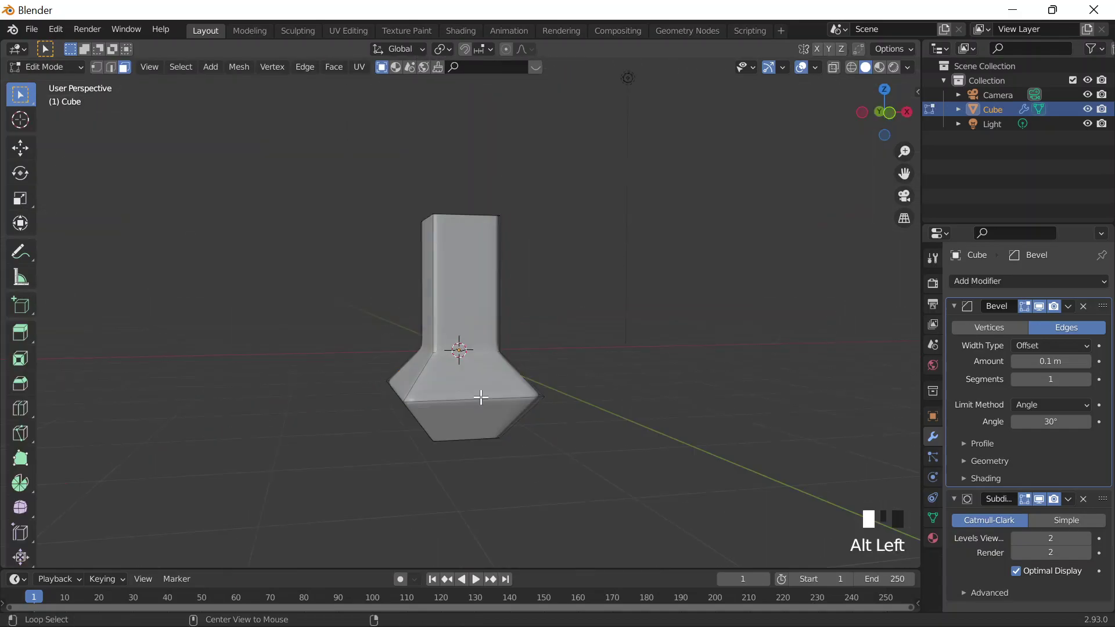
{"action": "left_click", "coordinate": [480, 398], "text": "alt"}
{"action": "left_click", "coordinate": [498, 406]}
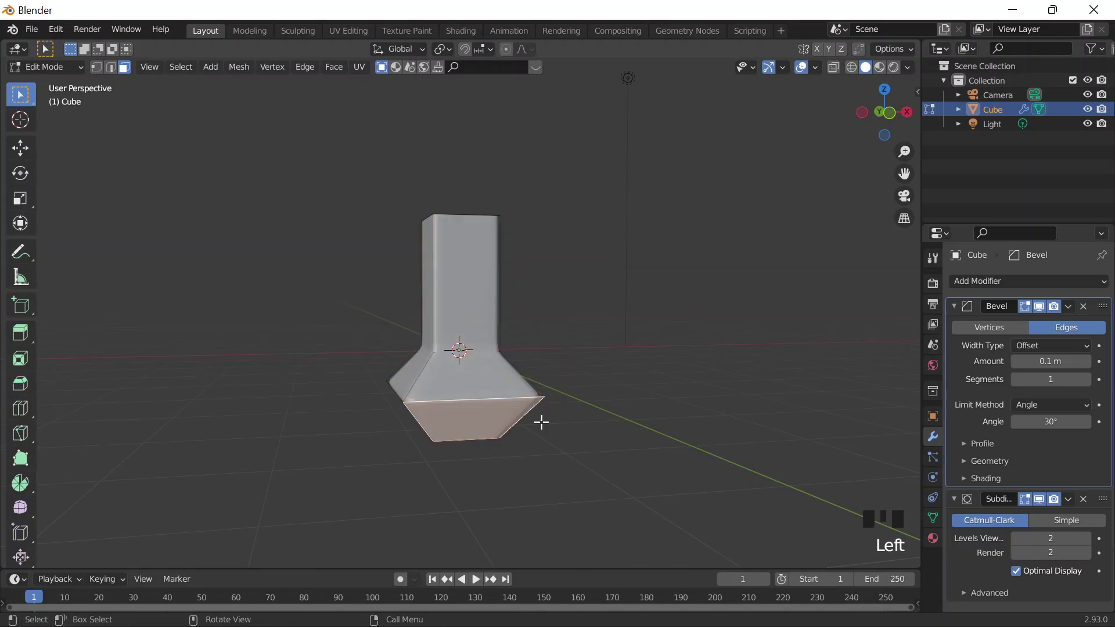
{"action": "key", "text": "alt+z"}
{"action": "left_click", "coordinate": [581, 391], "text": "alt"}
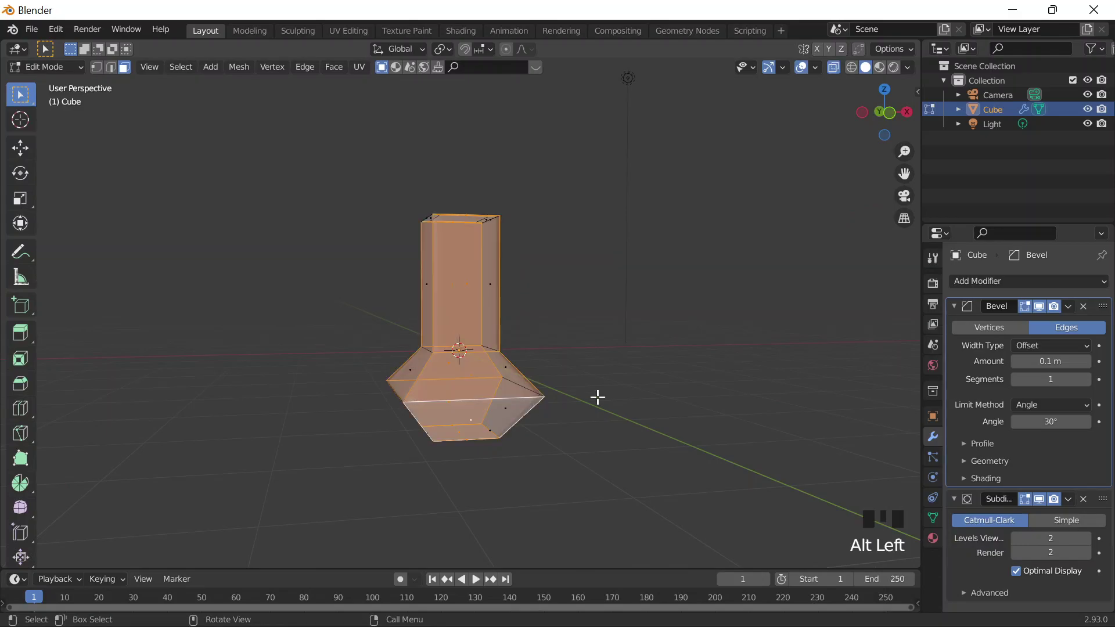
{"action": "left_click", "coordinate": [597, 398]}
{"action": "key", "text": "2"}
{"action": "left_click", "coordinate": [610, 417], "text": "alt"}
{"action": "key", "text": "s"}
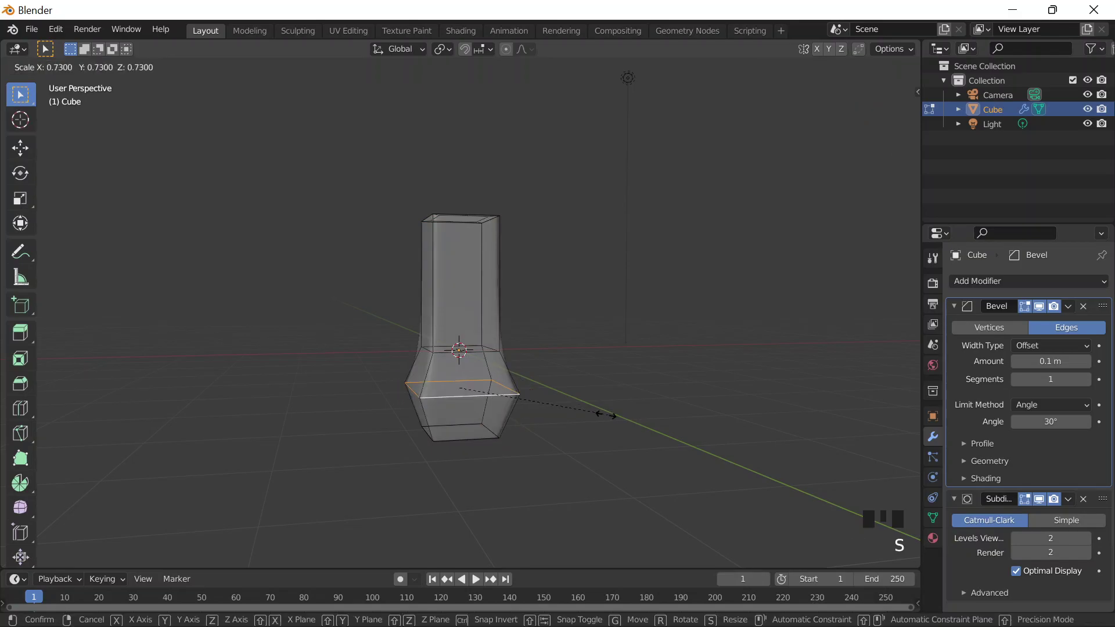
{"action": "left_click", "coordinate": [606, 415]}
{"action": "key", "text": "Tab"}
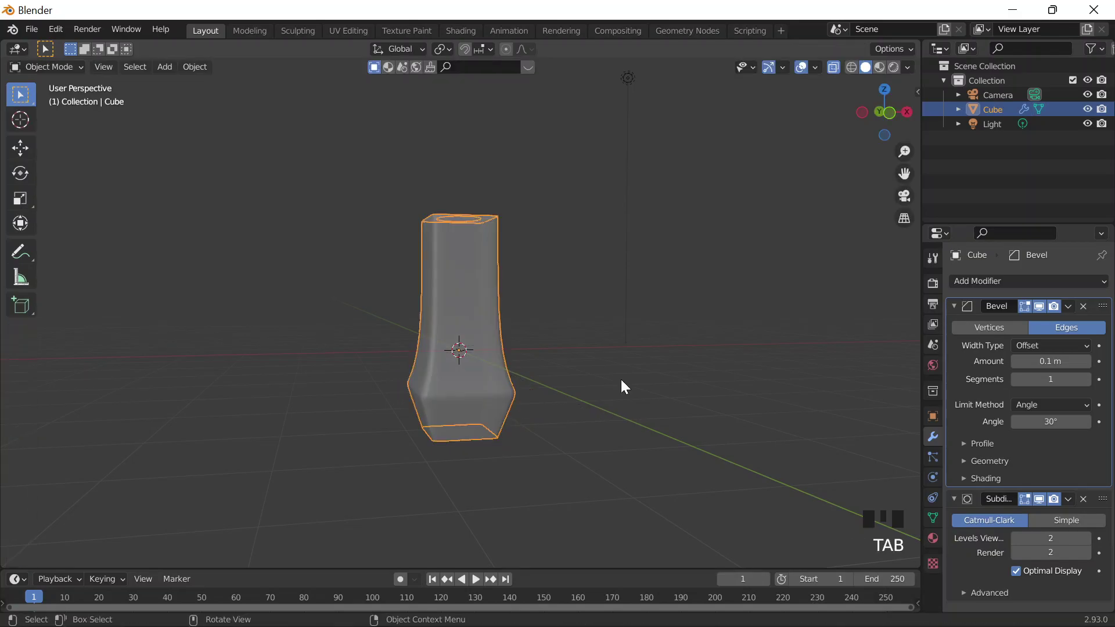
- Examine the vase's overall shape and the faces around its open rim from several angles
{"action": "middle_click_drag", "start_coordinate": [622, 381], "coordinate": [533, 378]}
{"action": "scroll", "coordinate": [532, 379], "scroll_direction": "up", "scroll_amount": 3}
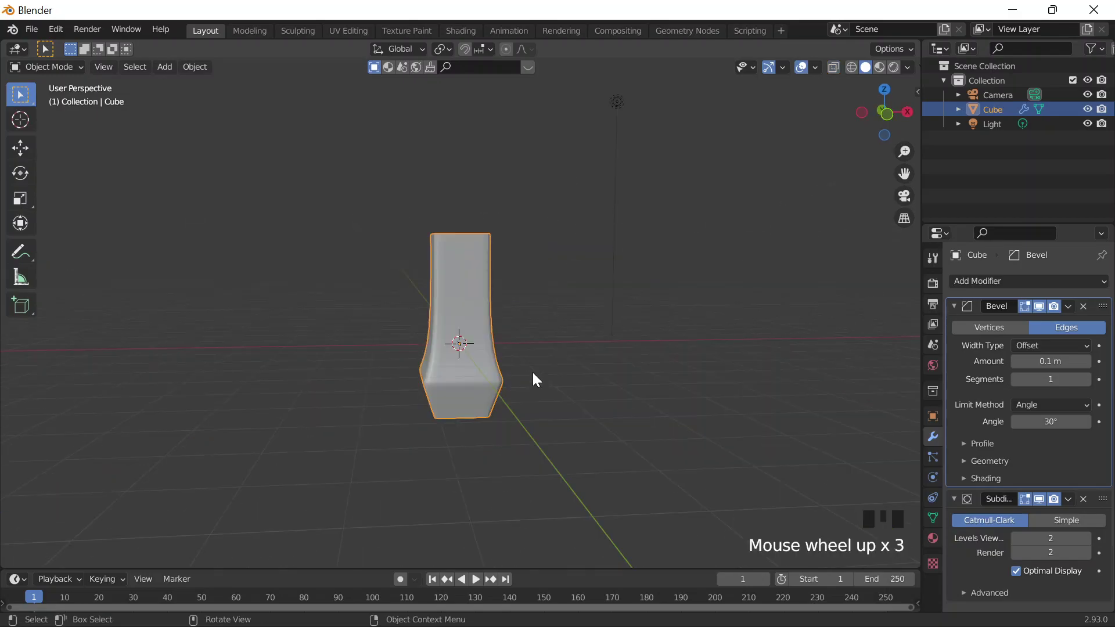
{"action": "scroll", "coordinate": [535, 380], "scroll_direction": "up", "scroll_amount": 3}
{"action": "middle_click_drag", "start_coordinate": [556, 301], "coordinate": [430, 274]}
{"action": "key", "text": "Tab"}
{"action": "left_click", "coordinate": [409, 180]}
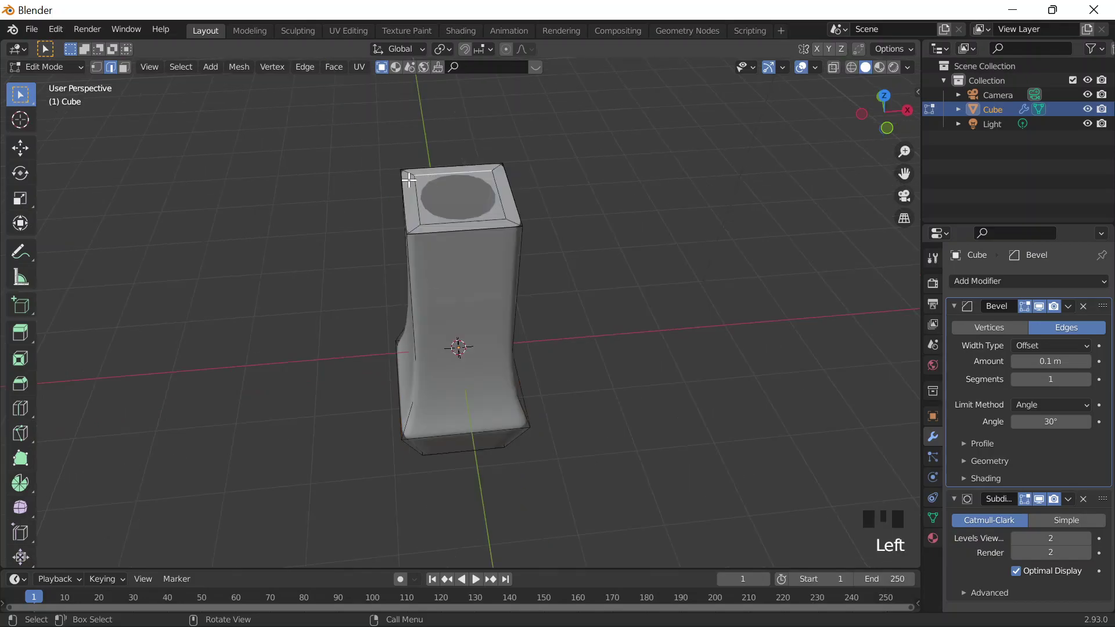
{"action": "key", "text": "3"}
{"action": "left_click", "coordinate": [419, 181]}
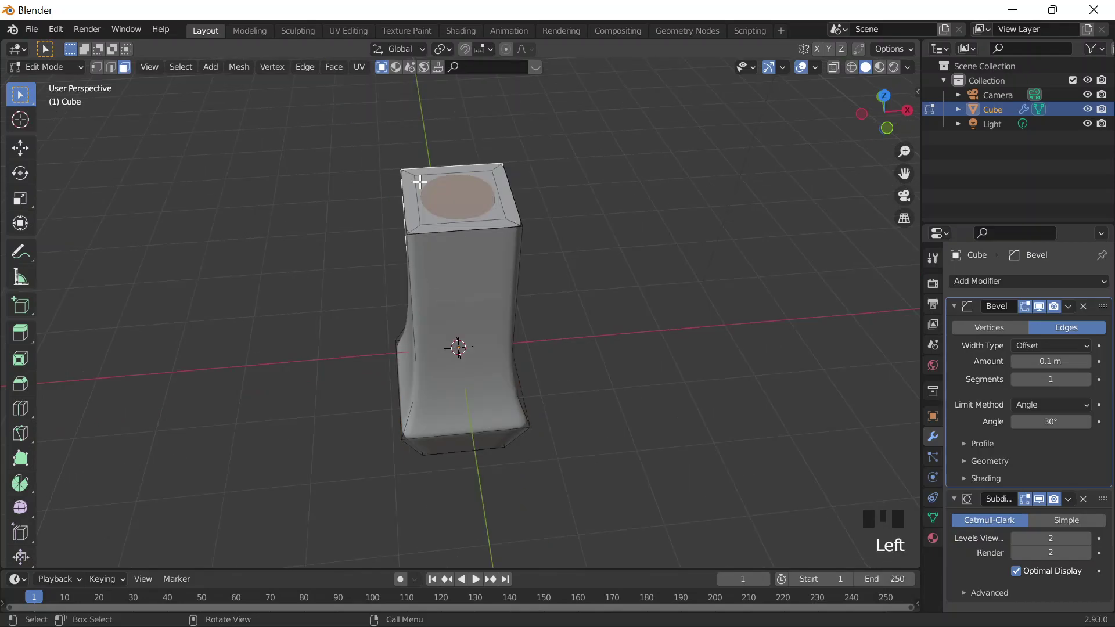
{"action": "key", "text": "alt+z"}
{"action": "left_click", "coordinate": [451, 187]}
{"action": "left_click", "coordinate": [429, 182]}
{"action": "left_click", "coordinate": [428, 181]}
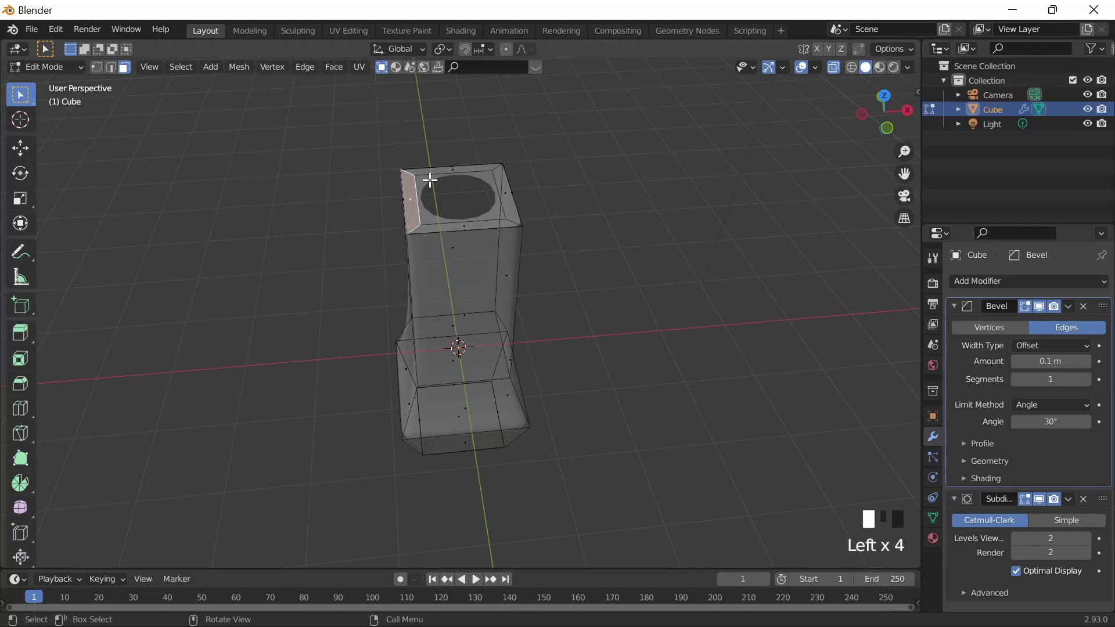
{"action": "middle_click_drag", "start_coordinate": [629, 226], "coordinate": [486, 272]}
{"action": "left_click", "coordinate": [485, 271]}
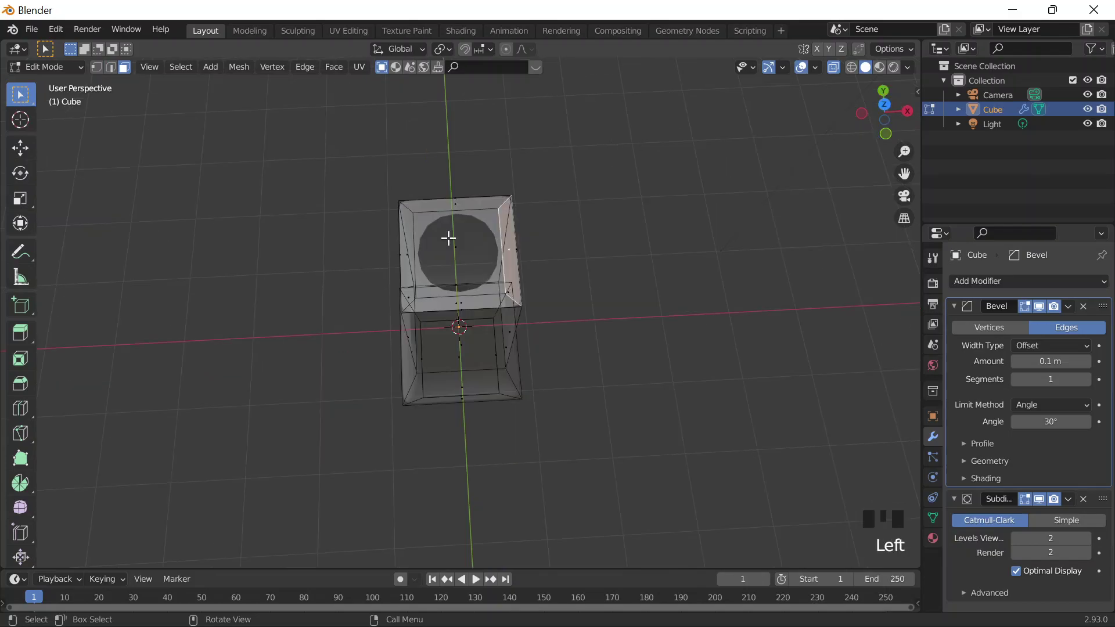
{"action": "key", "text": "Tab"}
{"action": "middle_click_drag", "start_coordinate": [448, 238], "coordinate": [587, 424]}
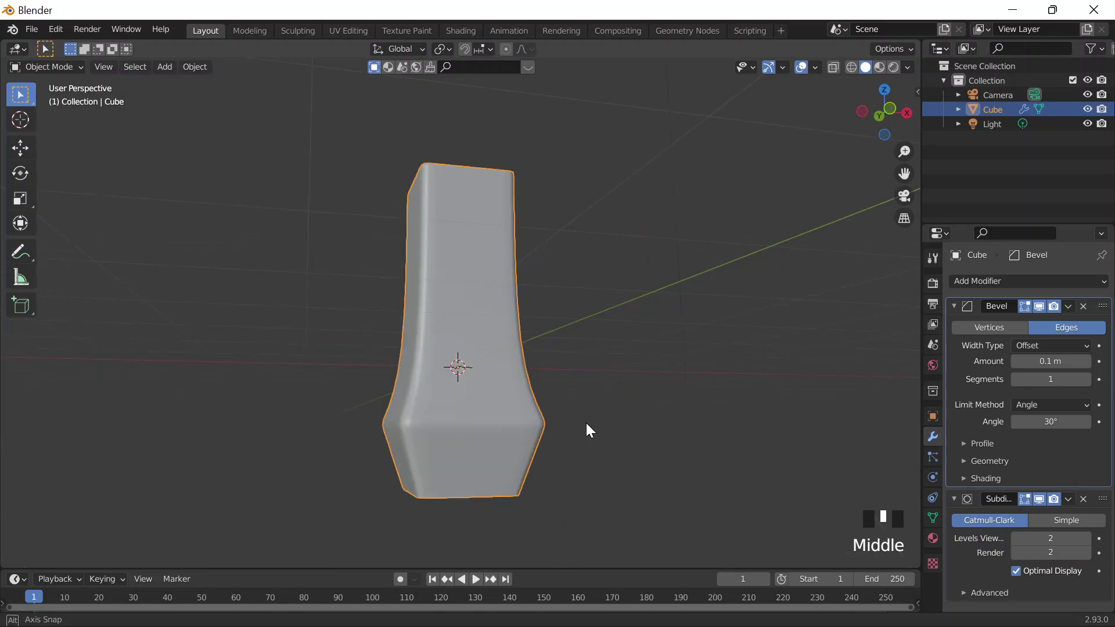
{"action": "scroll", "coordinate": [586, 424], "scroll_direction": "down", "scroll_amount": 2}
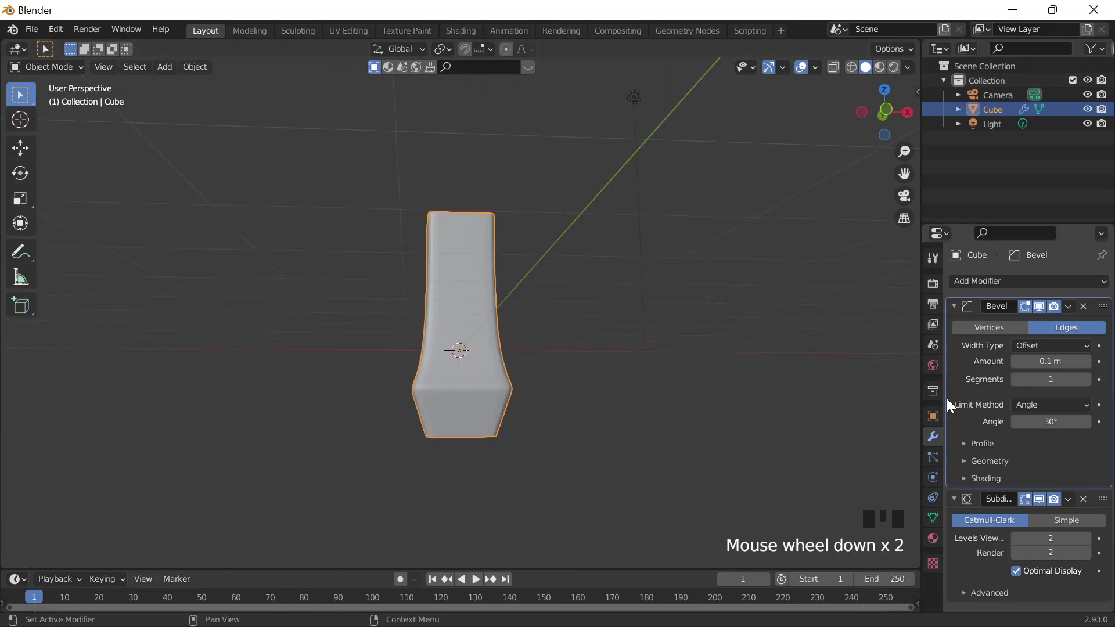
- Change the vase material's surface shader to Glass BSDF with a roughness of about 0.045
{"action": "left_click", "coordinate": [933, 539]}
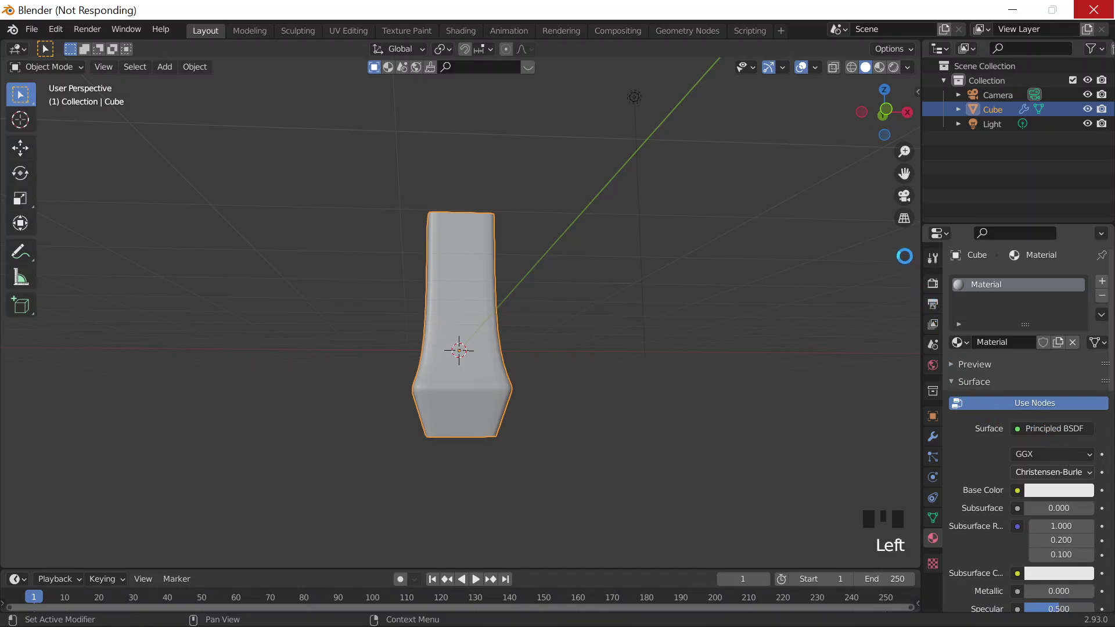
{"action": "double_click", "coordinate": [897, 236]}
{"action": "left_click", "coordinate": [1056, 430]}
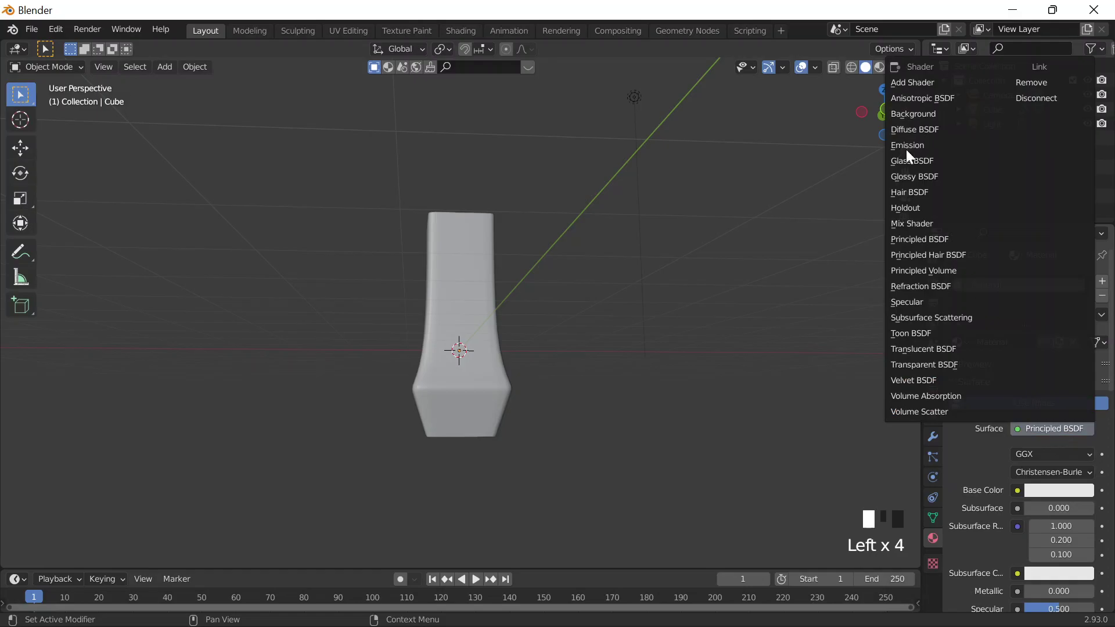
{"action": "left_click", "coordinate": [939, 164]}
{"action": "left_click_drag", "start_coordinate": [1085, 490], "coordinate": [1056, 490]}
- Set the scene's render engine to Cycles
{"action": "left_click", "coordinate": [939, 233]}
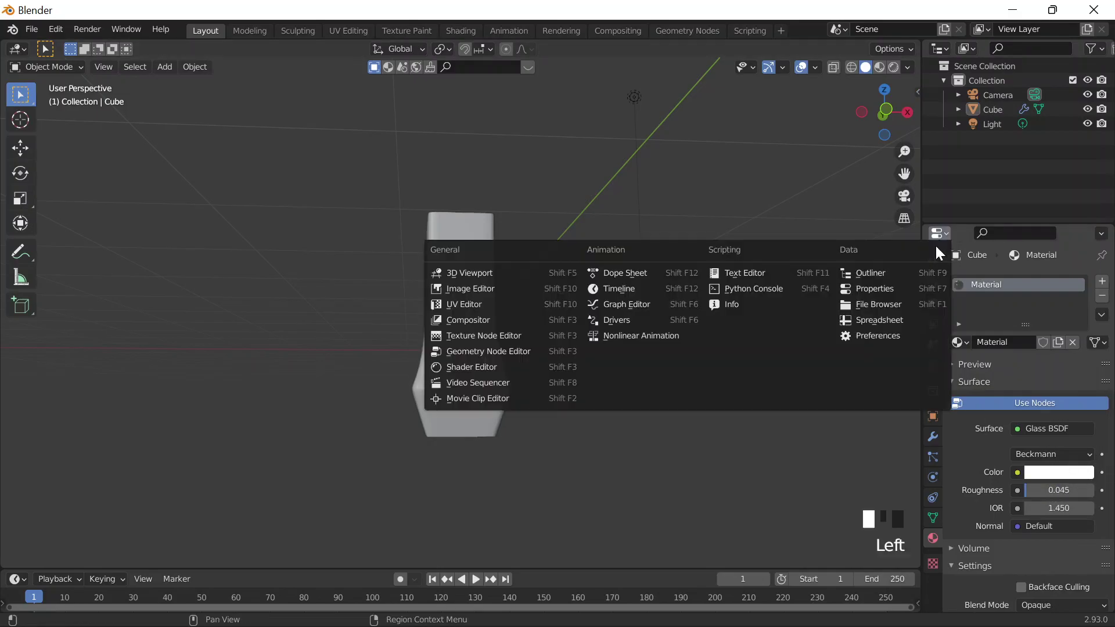
{"action": "left_click", "coordinate": [870, 233]}
{"action": "double_click", "coordinate": [932, 283]}
{"action": "left_click", "coordinate": [1015, 294]}
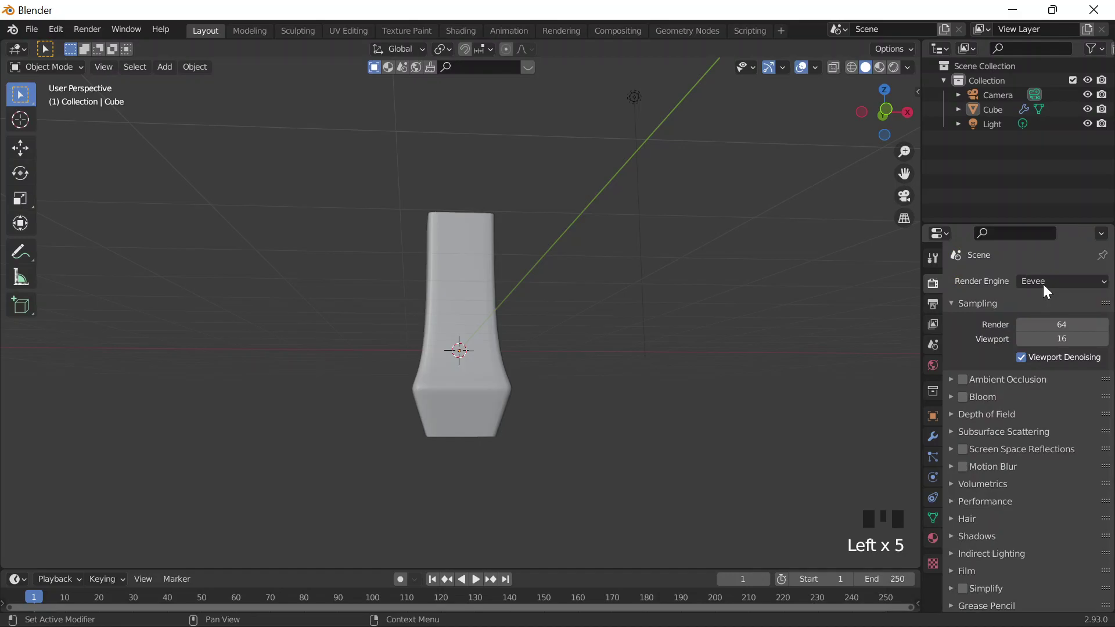
{"action": "left_click", "coordinate": [1044, 284]}
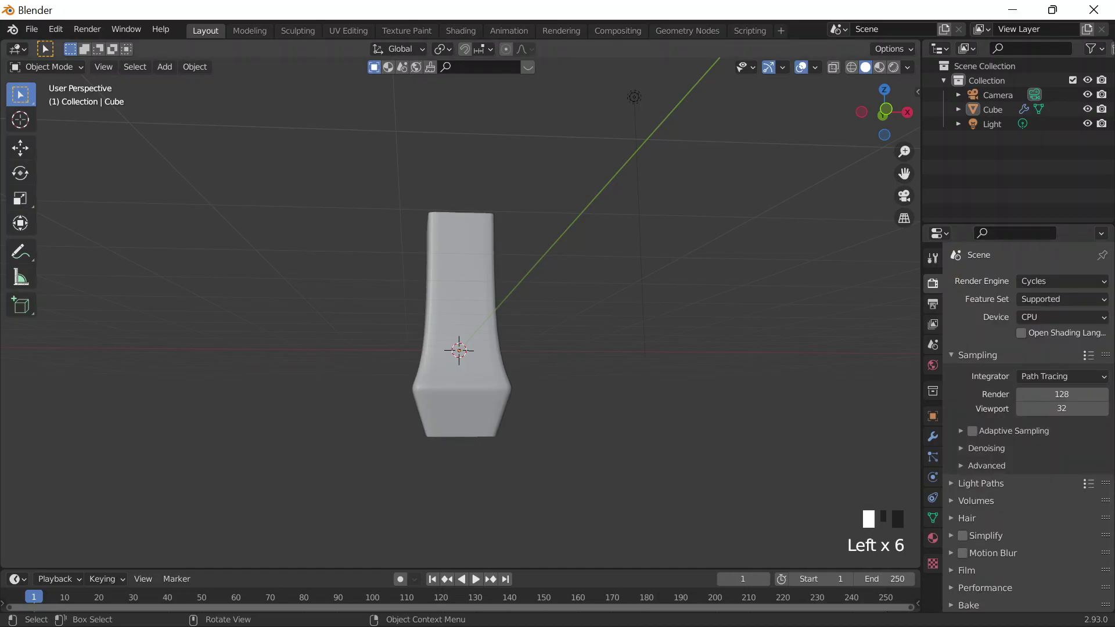
- Switch to the web browser, search for "coloors" and open the Coolors palette generator
{"action": "left_click", "coordinate": [846, 607]}
{"action": "left_click", "coordinate": [684, 13]}
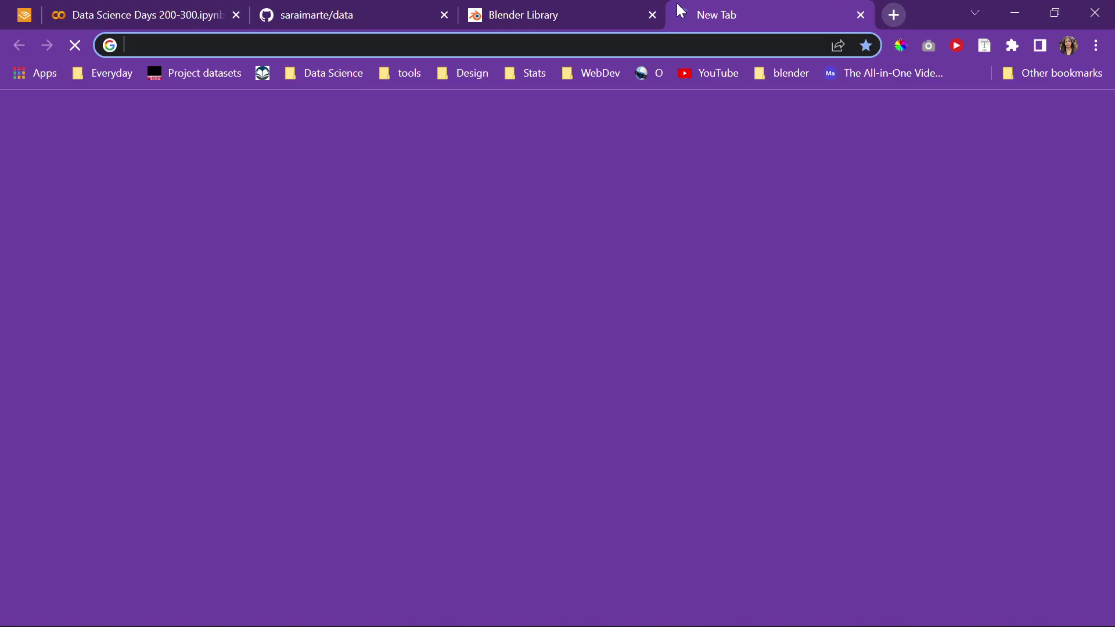
{"action": "type", "text": "coloors"}
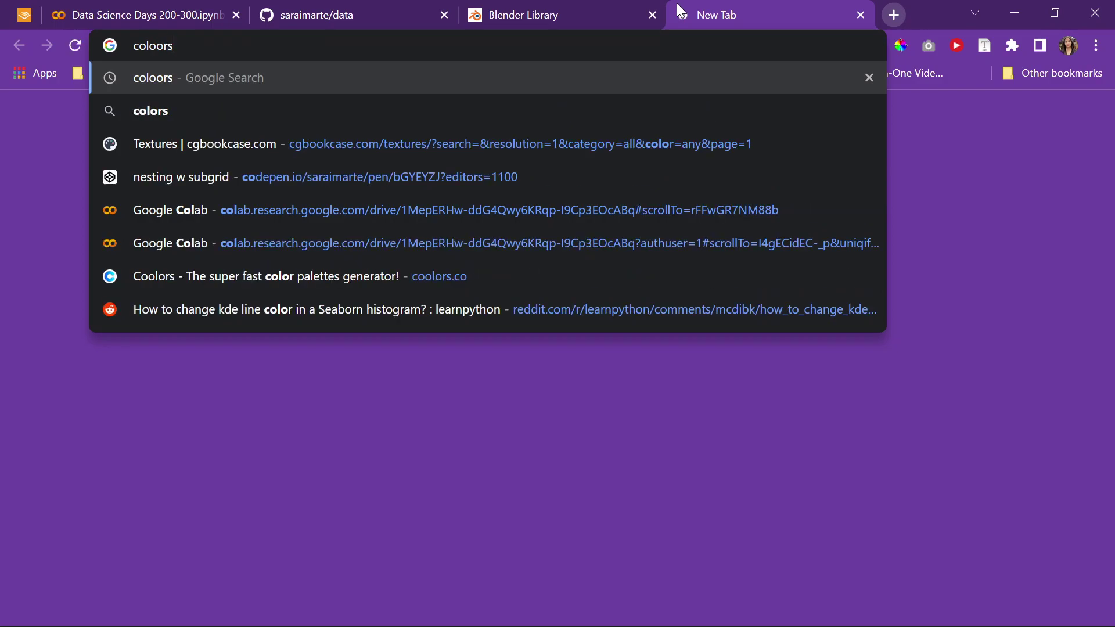
{"action": "key", "text": "Return"}
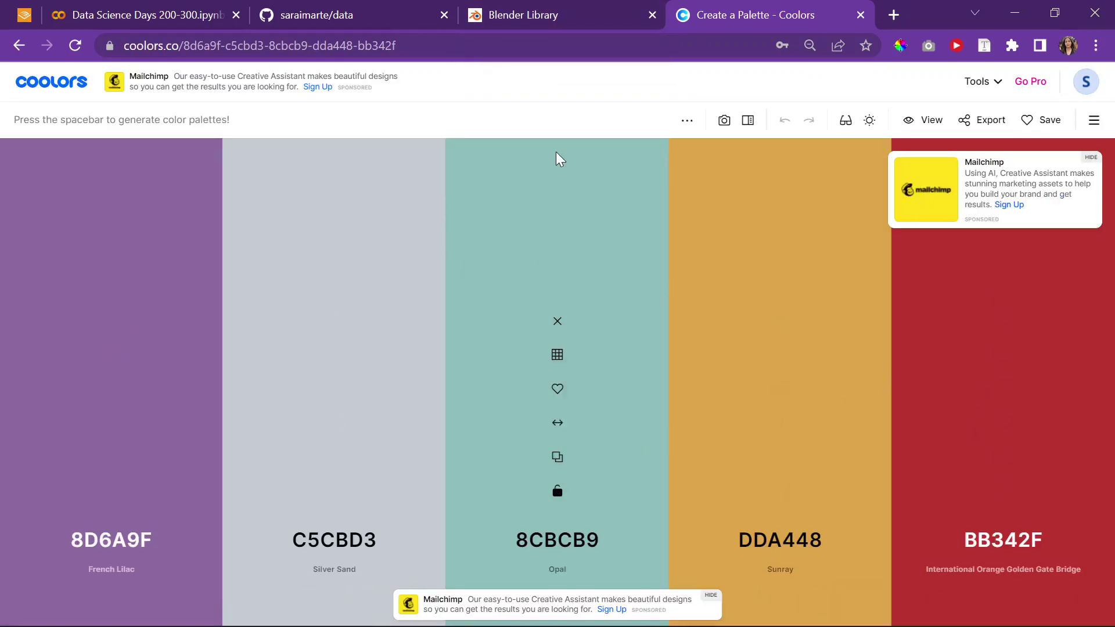
- Generate new color palettes and copy the hex code of Venetian Red, C20114
{"action": "key", "text": "space"}
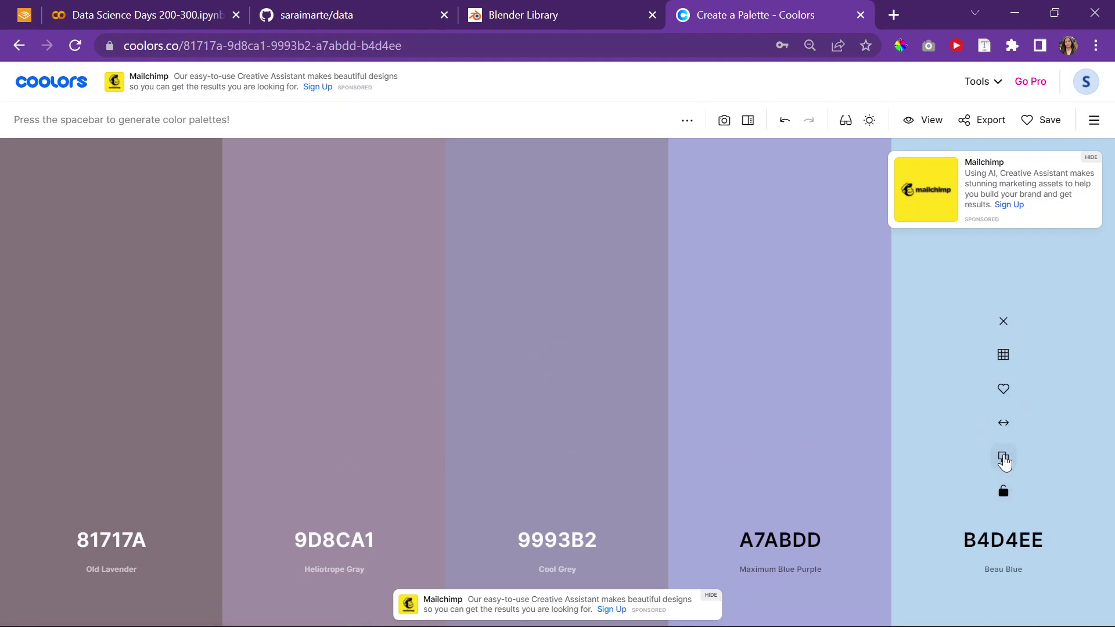
{"action": "key", "text": "space"}
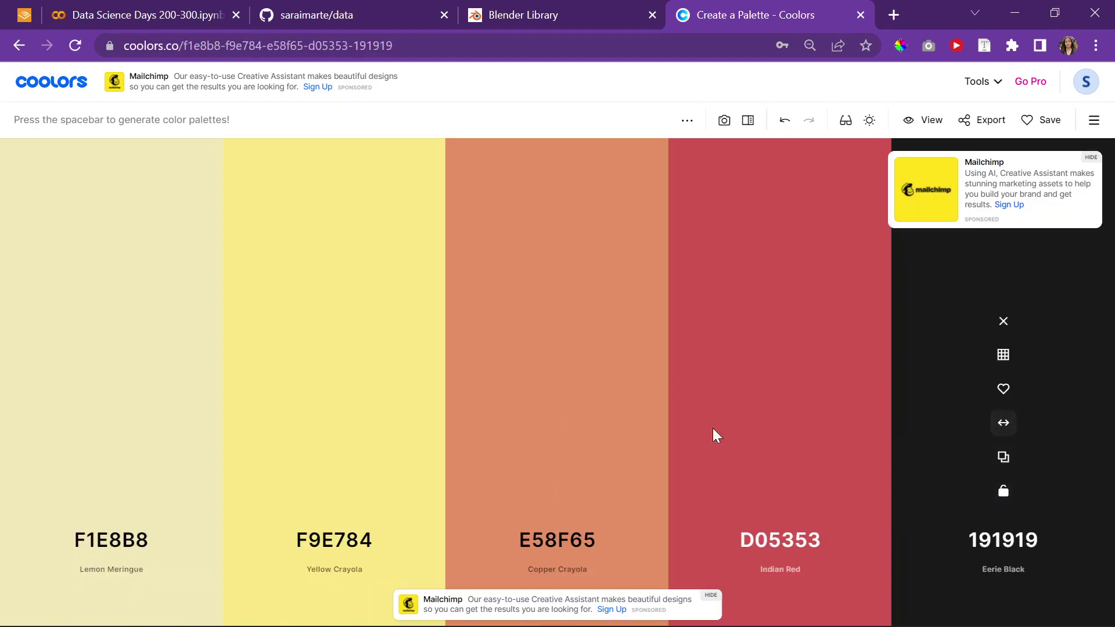
{"action": "key", "text": "space"}
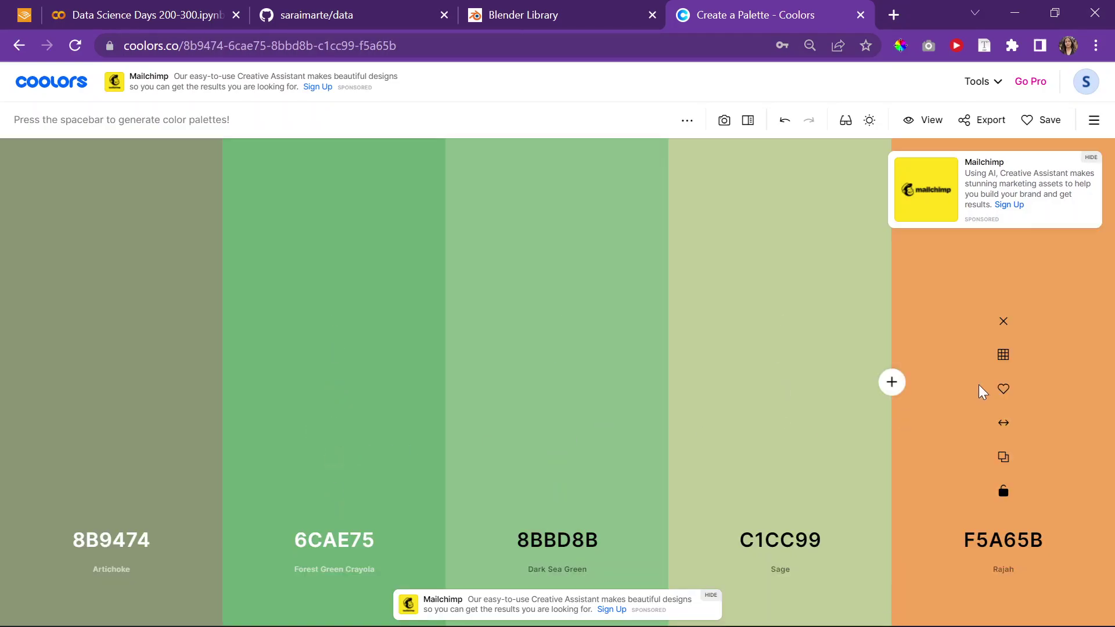
{"action": "key", "text": "space"}
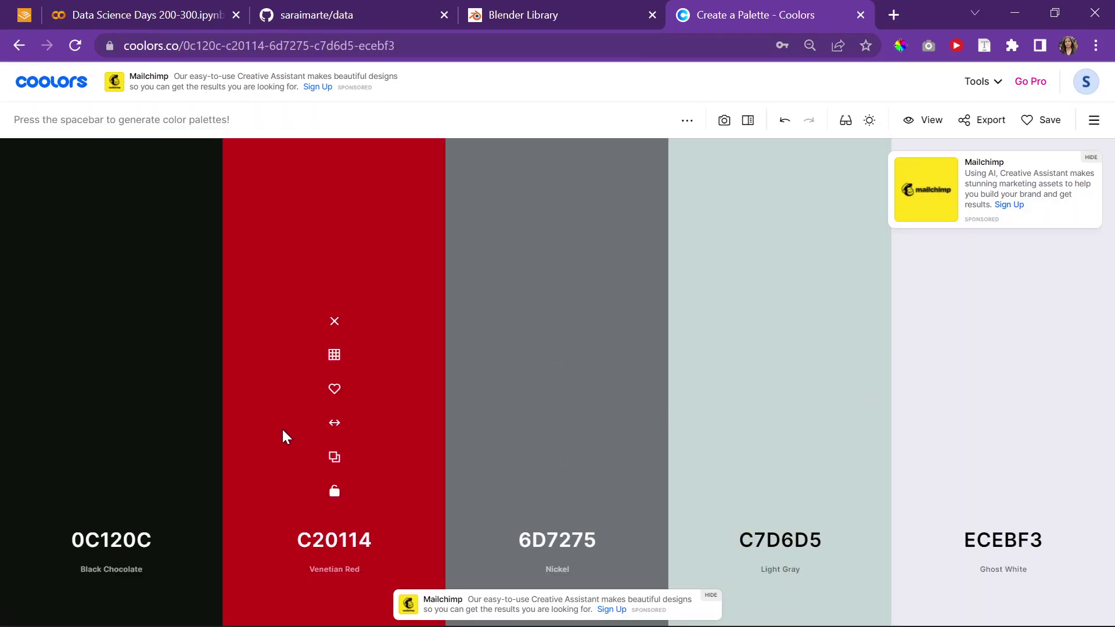
{"action": "left_click", "coordinate": [340, 459]}
- Switch back to Blender and select the vase
{"action": "left_click", "coordinate": [1014, 13]}
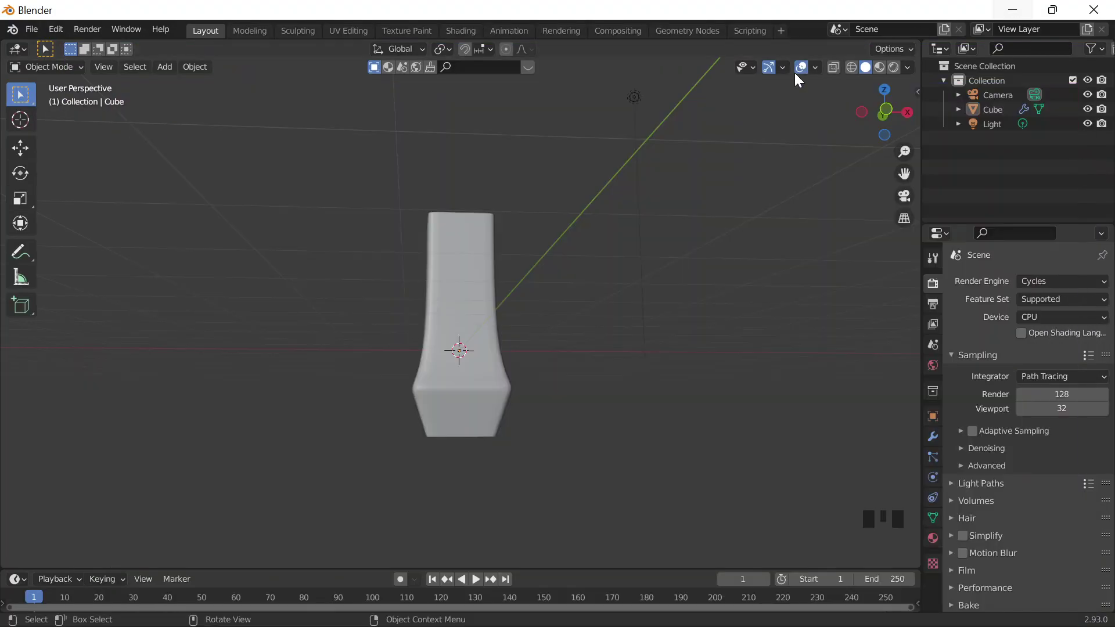
{"action": "left_click", "coordinate": [469, 297]}
{"action": "middle_click_drag", "start_coordinate": [576, 299], "coordinate": [566, 329]}
{"action": "scroll", "coordinate": [567, 331], "scroll_direction": "up", "scroll_amount": 4}
{"action": "scroll", "coordinate": [567, 330], "scroll_direction": "down", "scroll_amount": 4}
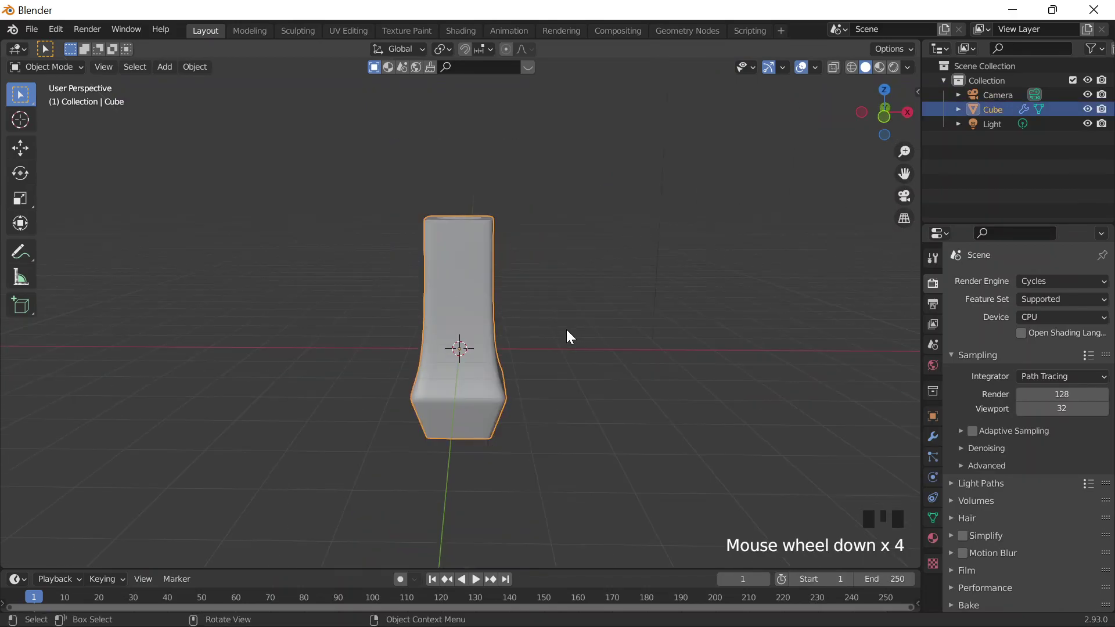
{"action": "scroll", "coordinate": [632, 287], "scroll_direction": "up", "scroll_amount": 1}
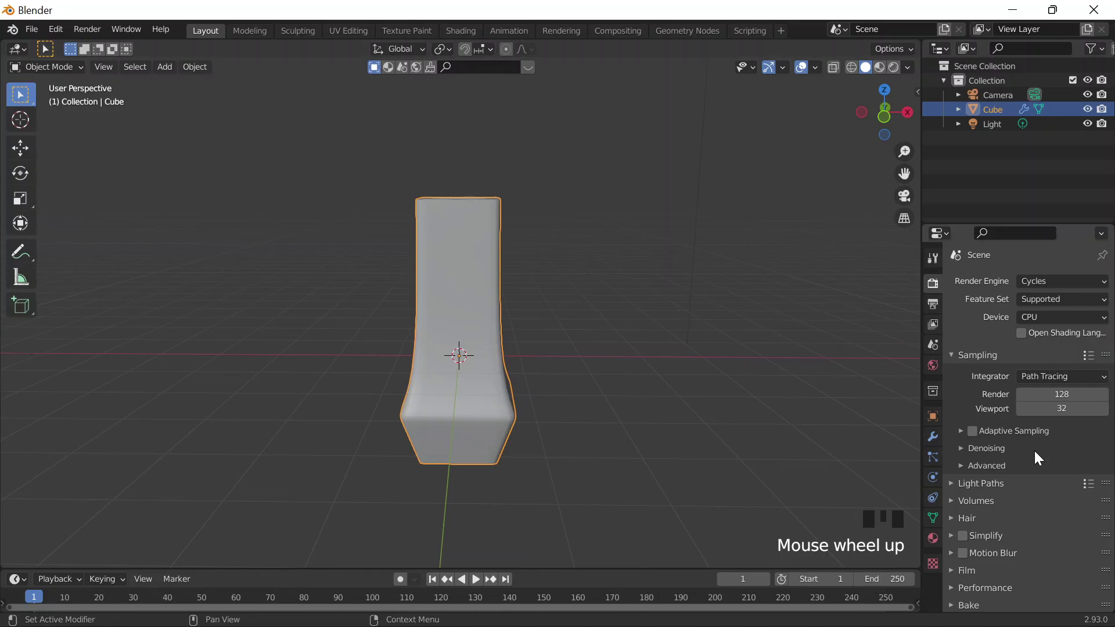
- Set the Cycles light path clamping to 4.00 for direct light and 1.00 for indirect light
{"action": "left_click", "coordinate": [984, 491]}
{"action": "scroll", "coordinate": [999, 532], "scroll_direction": "down", "scroll_amount": 11}
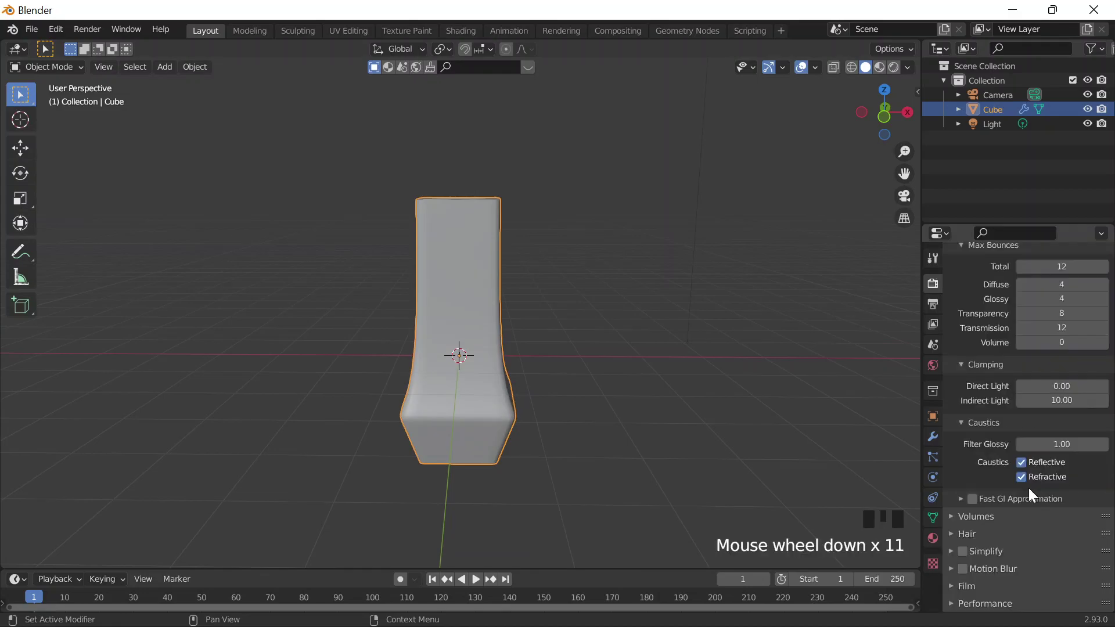
{"action": "scroll", "coordinate": [982, 521], "scroll_direction": "down", "scroll_amount": 2}
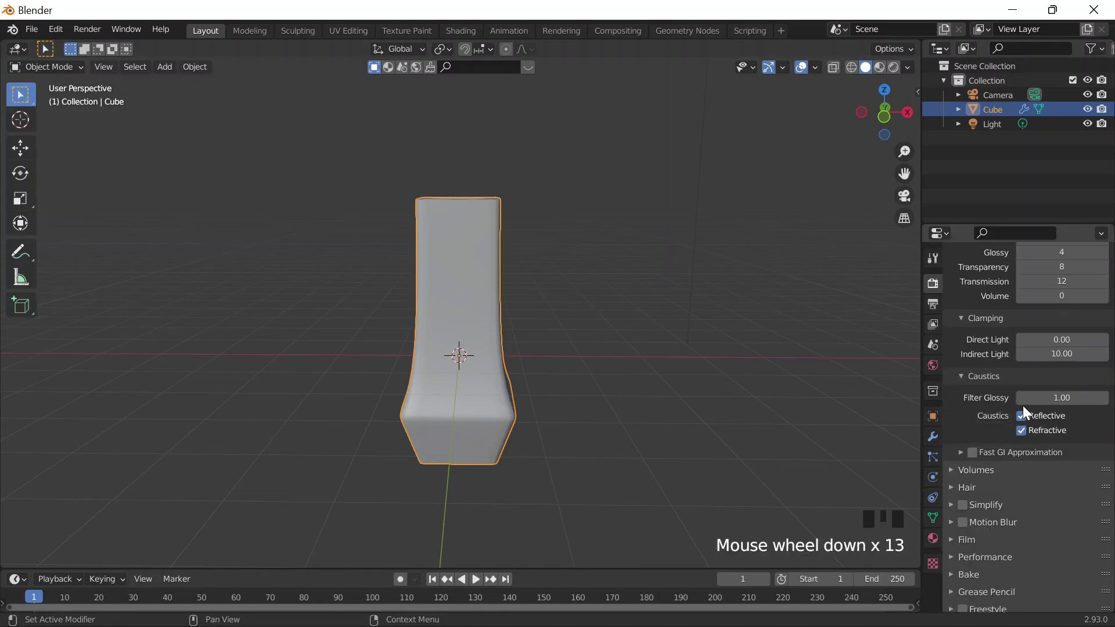
{"action": "left_click", "coordinate": [1045, 340]}
{"action": "type", "text": "4"}
{"action": "key", "text": "Tab"}
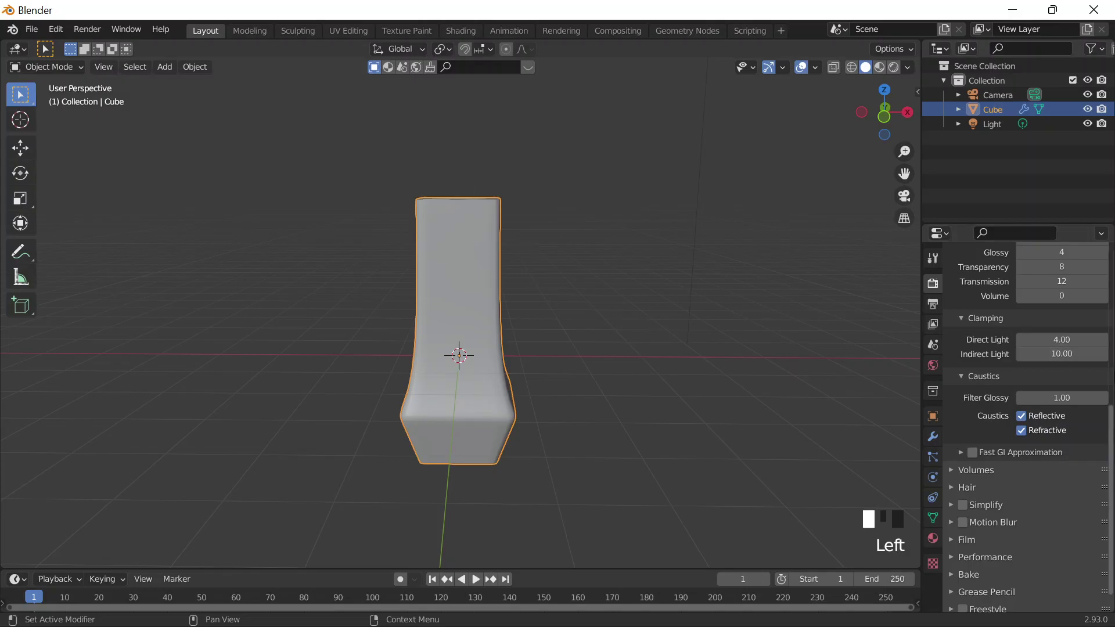
{"action": "type", "text": "1"}
{"action": "key", "text": "Return"}
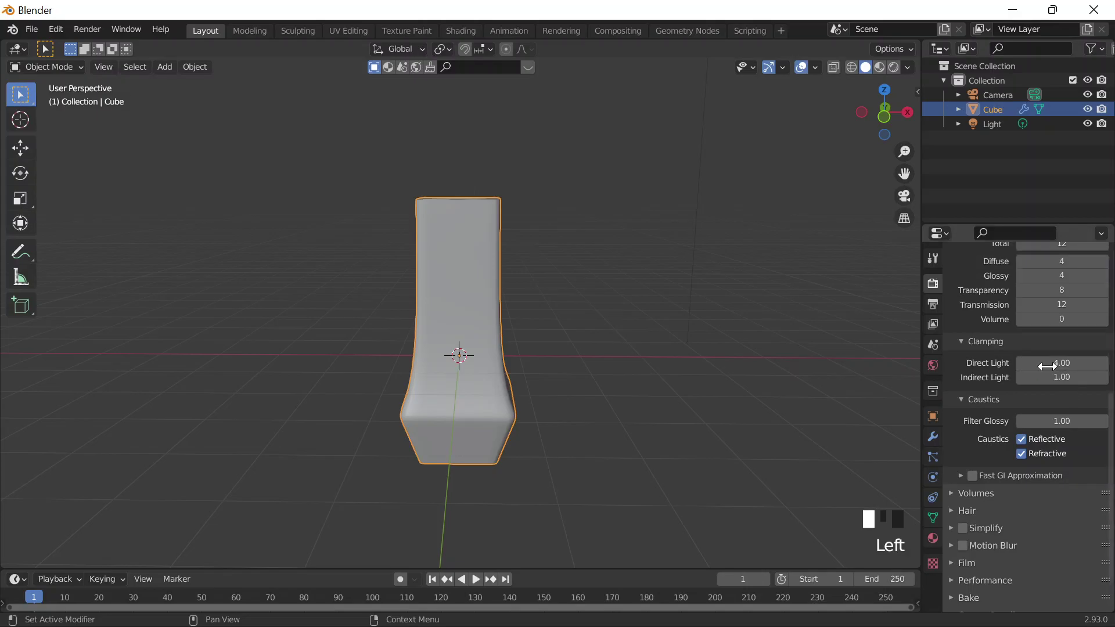
- Add a plane mesh and scale it up to form a wide floor around the vase
{"action": "left_click", "coordinate": [743, 332]}
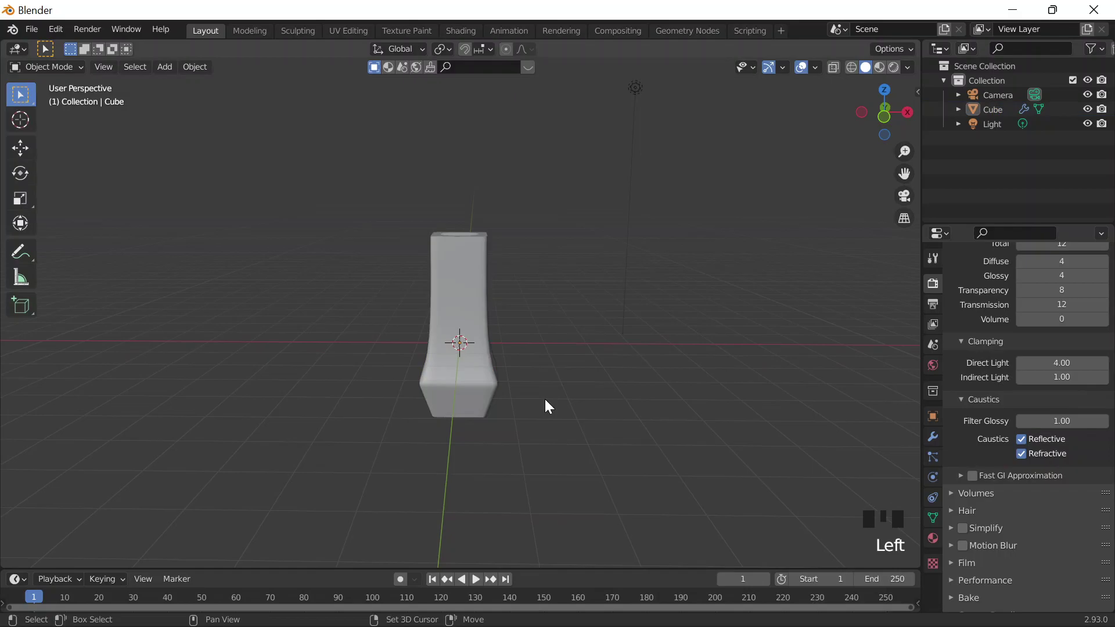
{"action": "key", "text": "shift+a"}
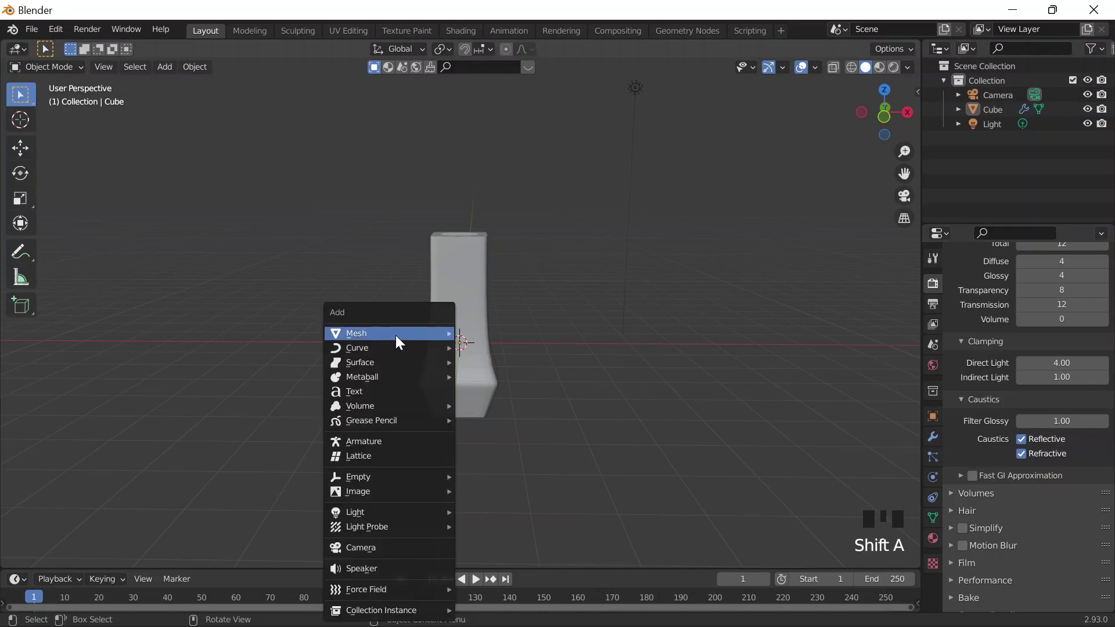
{"action": "left_click", "coordinate": [482, 333]}
{"action": "key", "text": "s"}
{"action": "left_click", "coordinate": [483, 361]}
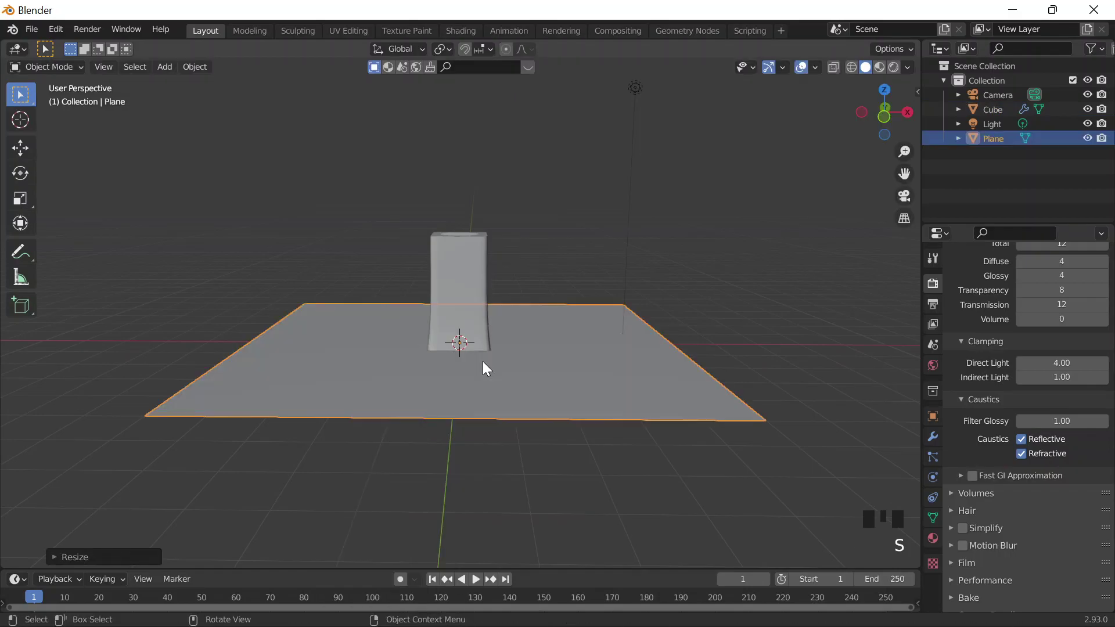
- Lower the floor plane along the Z axis until it lines up with the base of the vase
{"action": "key", "text": "g"}
{"action": "key", "text": "z"}
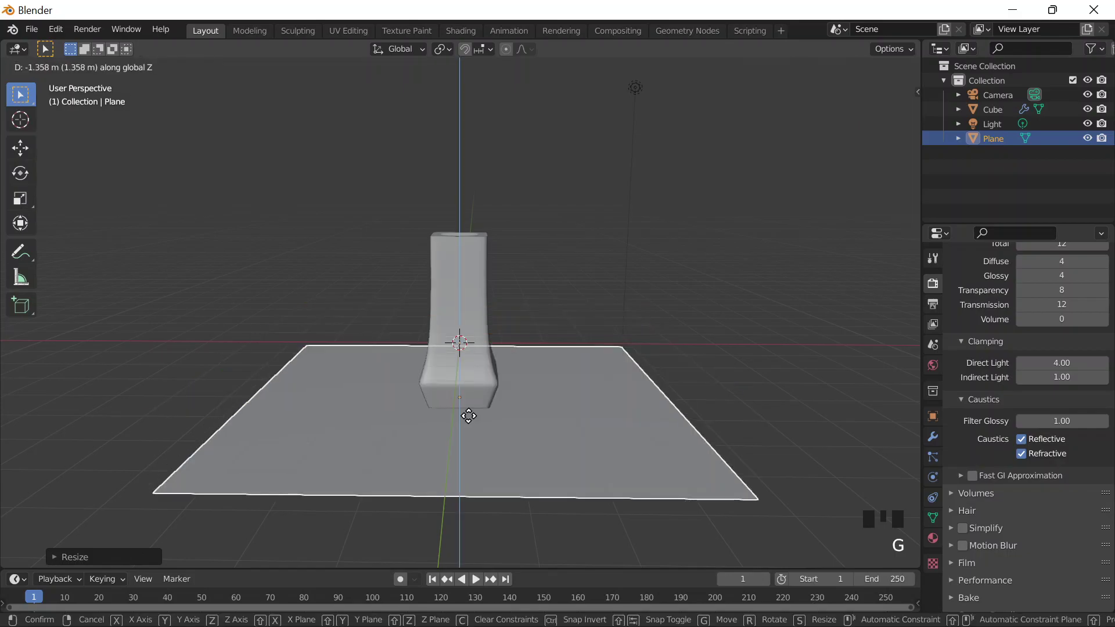
{"action": "left_click", "coordinate": [468, 416]}
{"action": "middle_click_drag", "start_coordinate": [469, 416], "coordinate": [534, 451]}
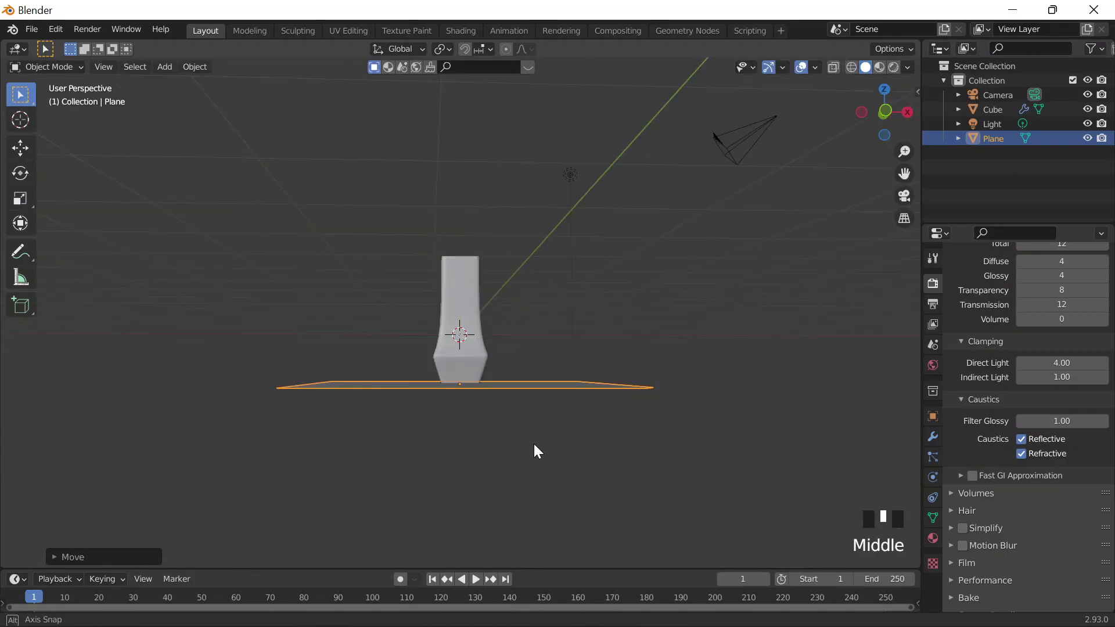
{"action": "scroll", "coordinate": [534, 444], "scroll_direction": "up", "scroll_amount": 5}
{"action": "middle_click_drag", "start_coordinate": [530, 420], "coordinate": [530, 417]}
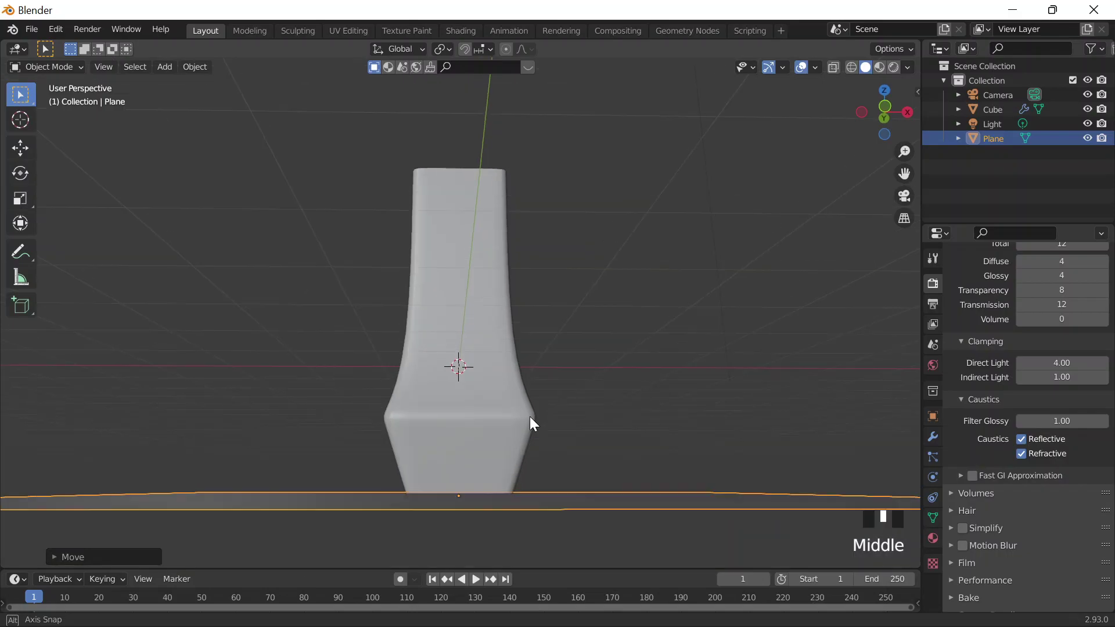
{"action": "key", "text": "g"}
{"action": "key", "text": "z"}
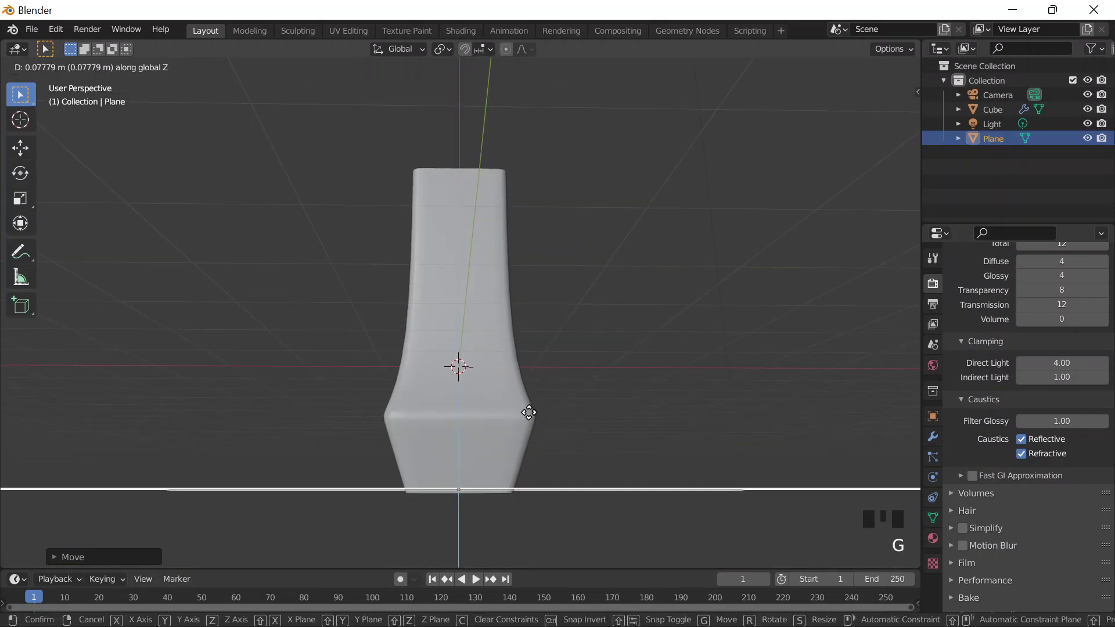
{"action": "left_click", "coordinate": [530, 416]}
- Extrude the floor plane's rear edge 8 m upward along Z to form a back wall
{"action": "scroll", "coordinate": [297, 260], "scroll_direction": "down", "scroll_amount": 2}
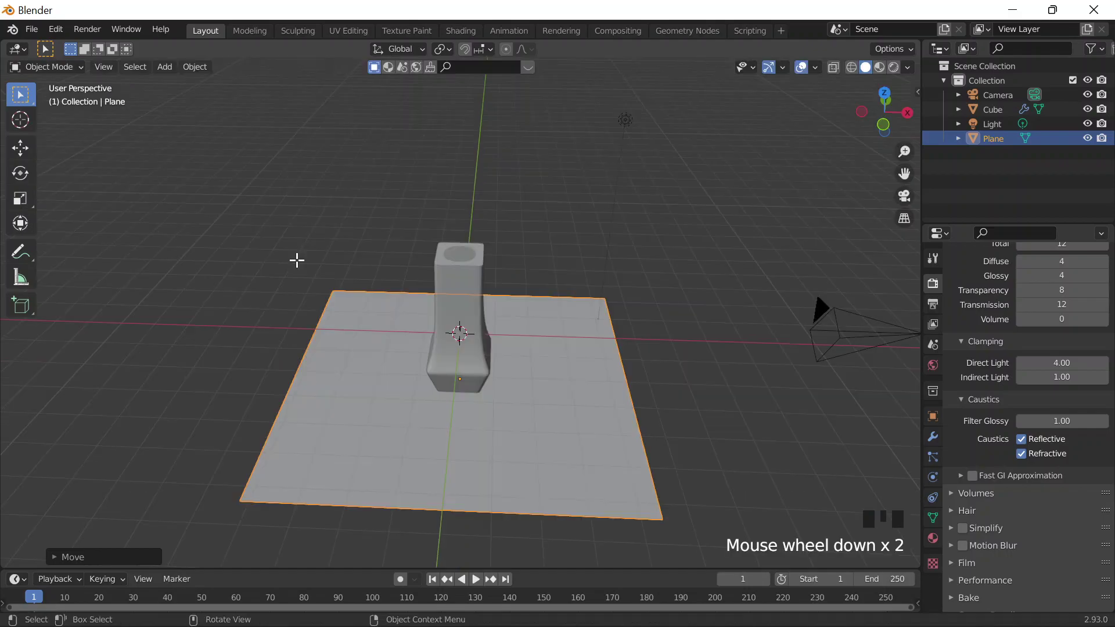
{"action": "key", "text": "Tab"}
{"action": "key", "text": "2"}
{"action": "left_click", "coordinate": [385, 307]}
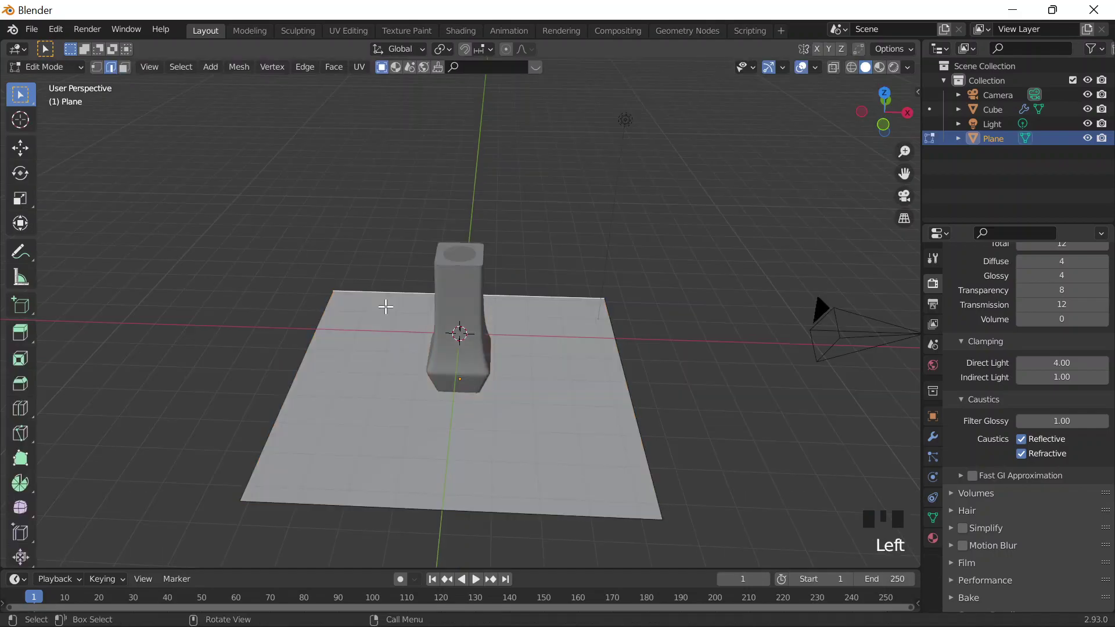
{"action": "type", "text": "e"}
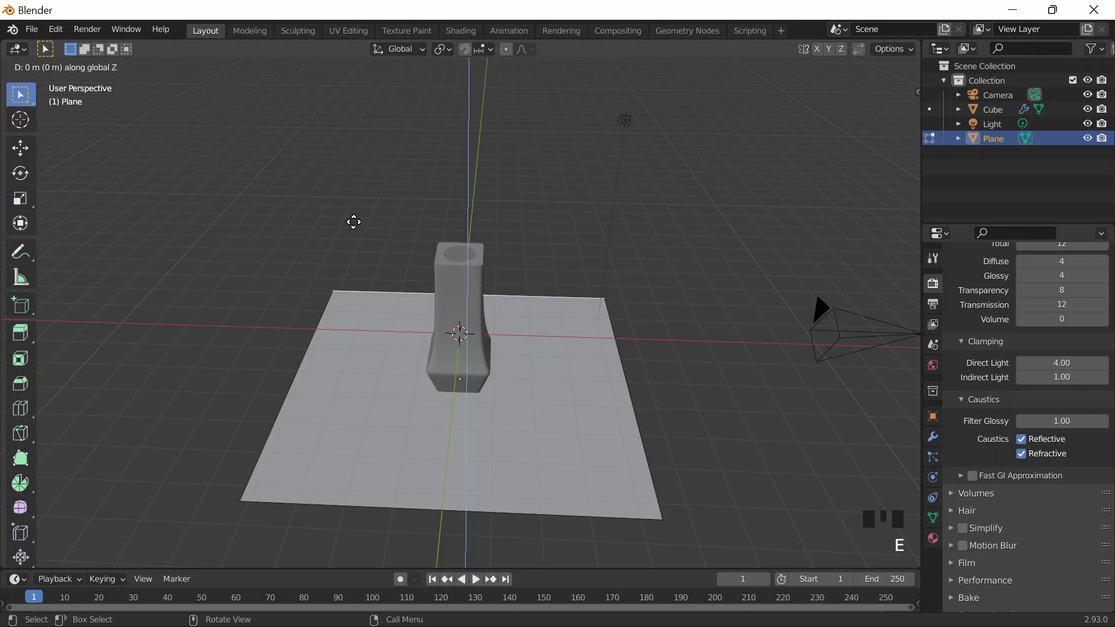
{"action": "type", "text": "8"}
{"action": "key", "text": "Return"}
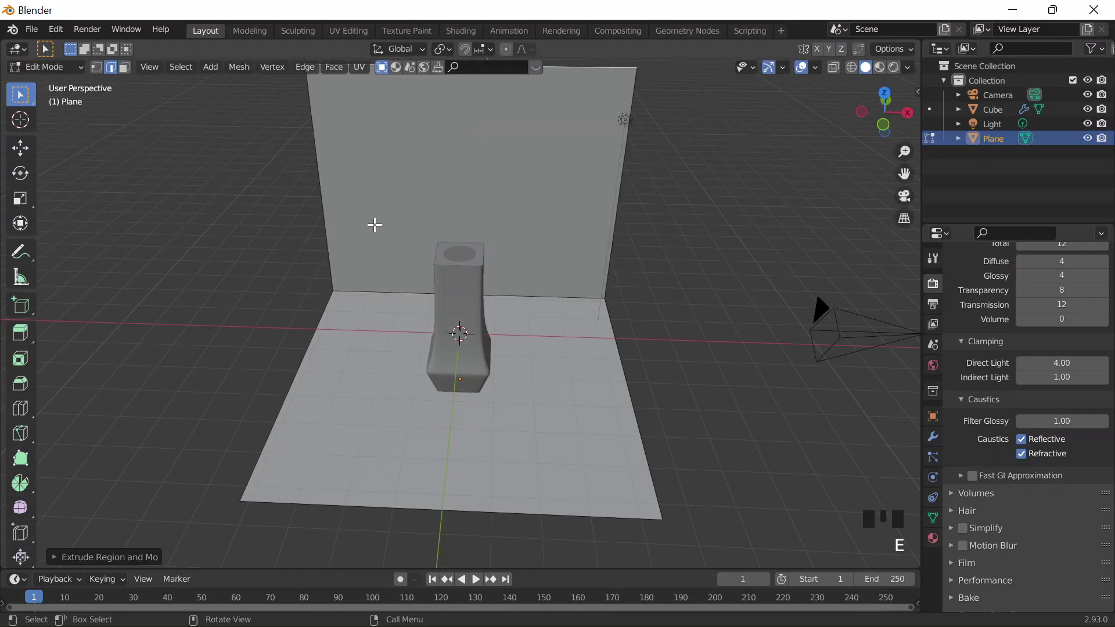
{"action": "key", "text": "Tab"}
- Widen the floor and back wall by scaling them about 1.53 along the X axis
{"action": "scroll", "coordinate": [430, 259], "scroll_direction": "down", "scroll_amount": 4}
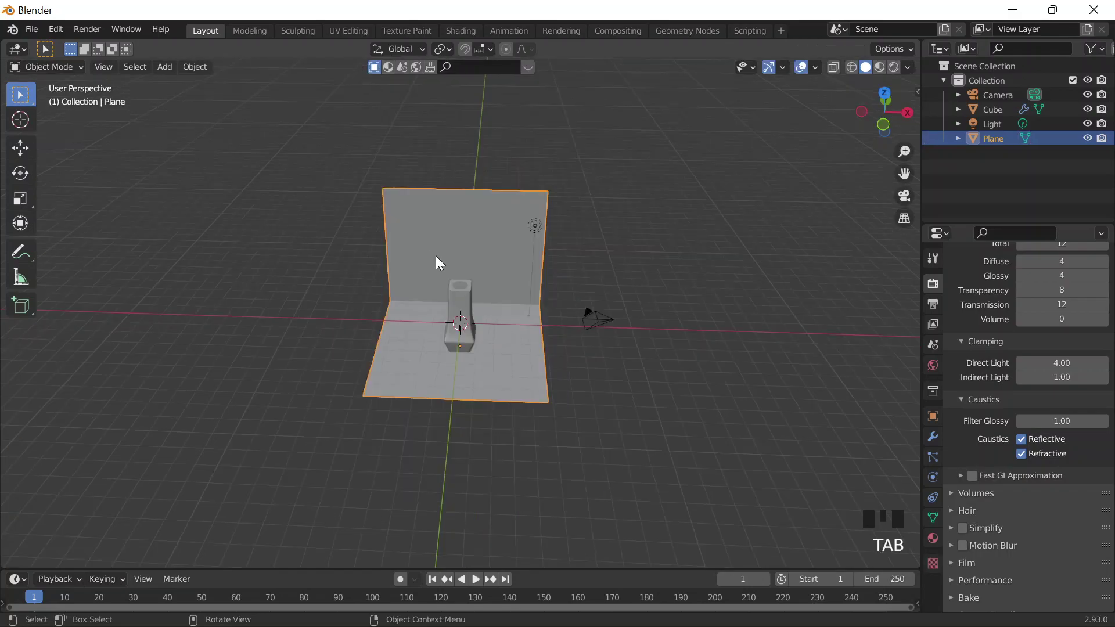
{"action": "key", "text": "s"}
{"action": "key", "text": "x"}
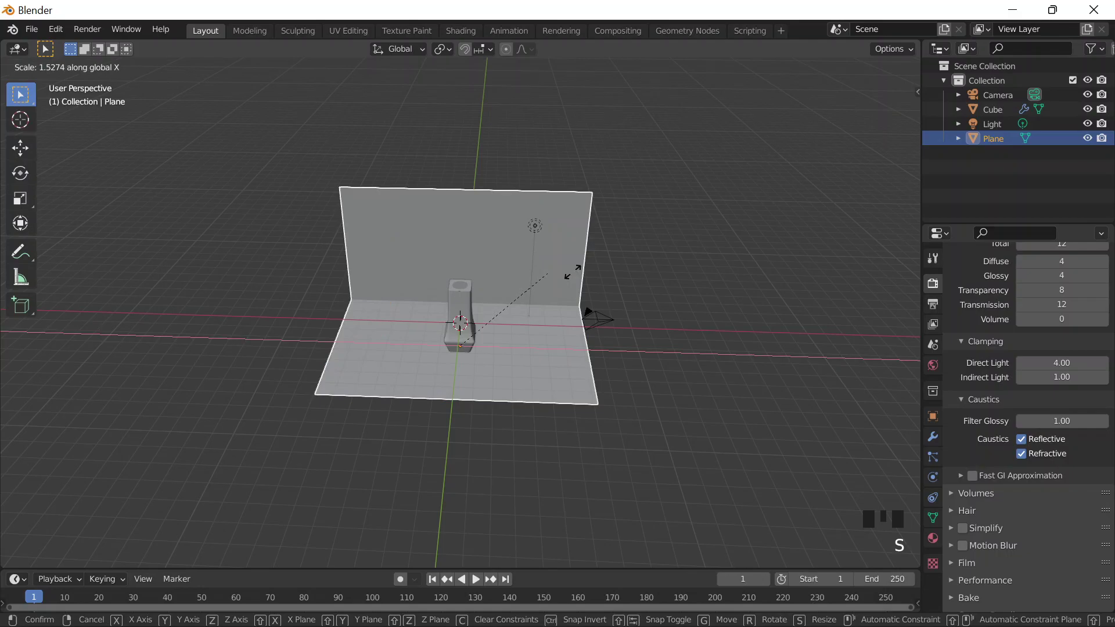
{"action": "left_click", "coordinate": [573, 271]}
{"action": "scroll", "coordinate": [489, 379], "scroll_direction": "up", "scroll_amount": 5}
{"action": "middle_click_drag", "start_coordinate": [490, 378], "coordinate": [511, 329]}
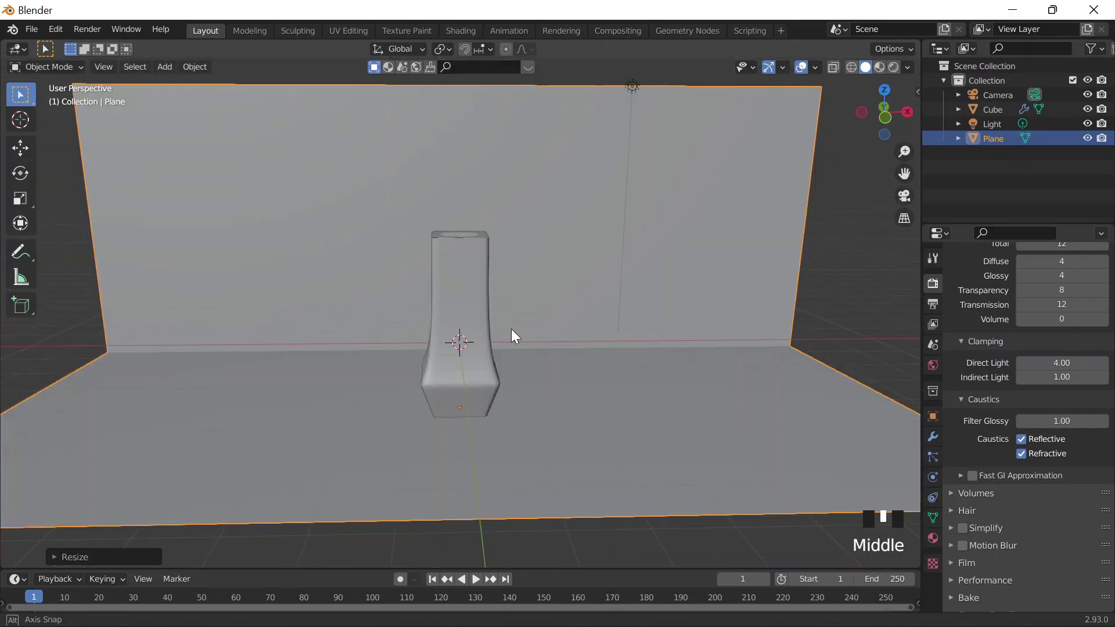
{"action": "key", "text": "grave"}
{"action": "left_click", "coordinate": [381, 262]}
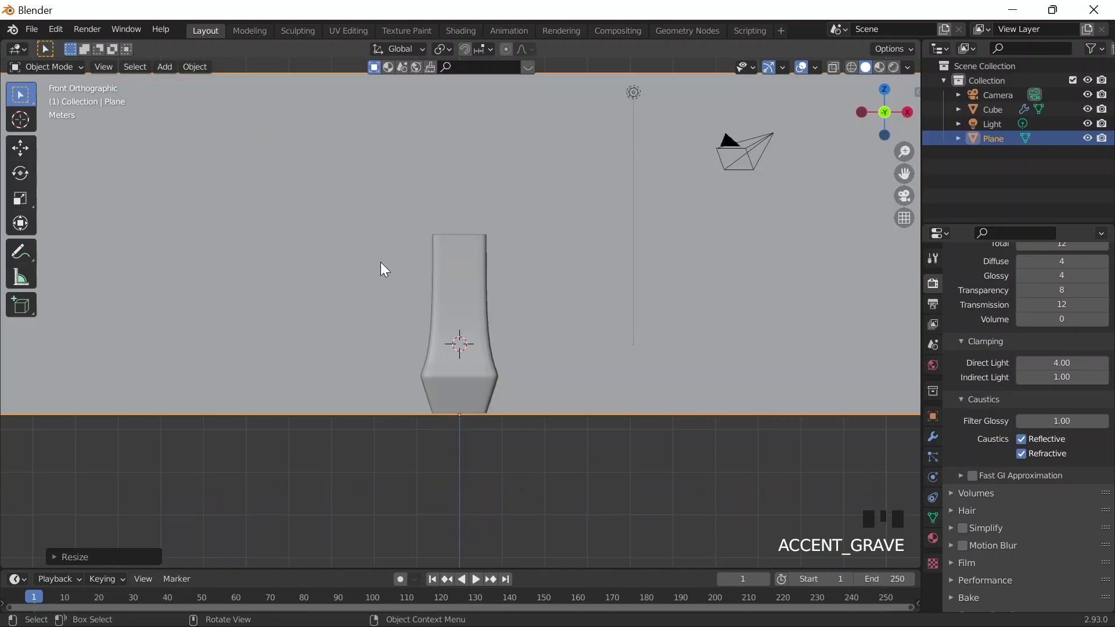
{"action": "left_click", "coordinate": [459, 291]}
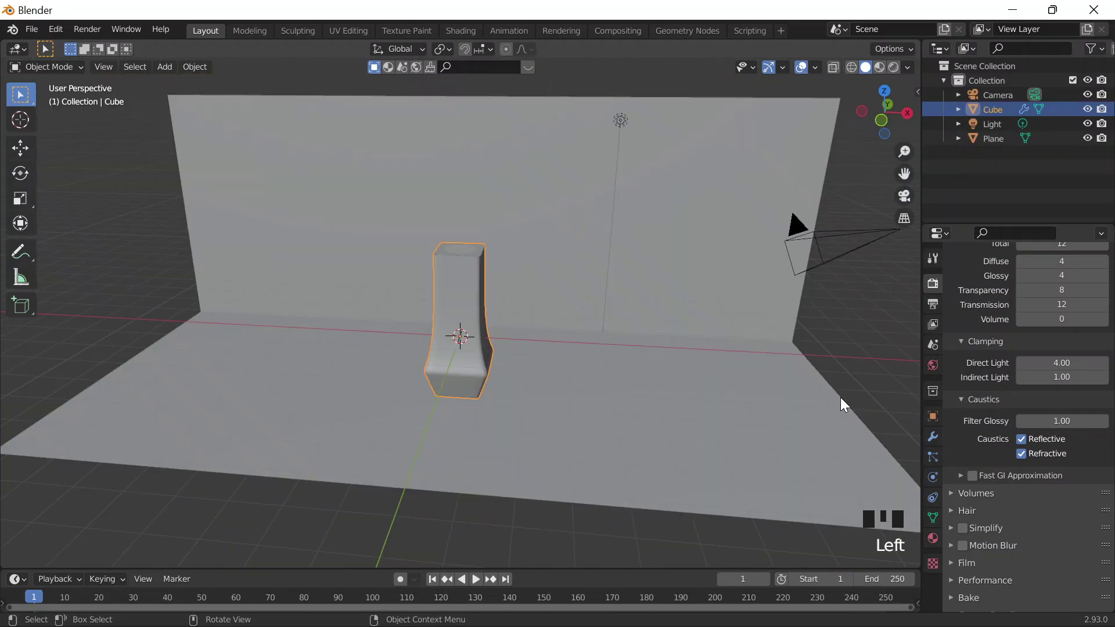
{"action": "middle_click_drag", "start_coordinate": [841, 398], "coordinate": [665, 229]}
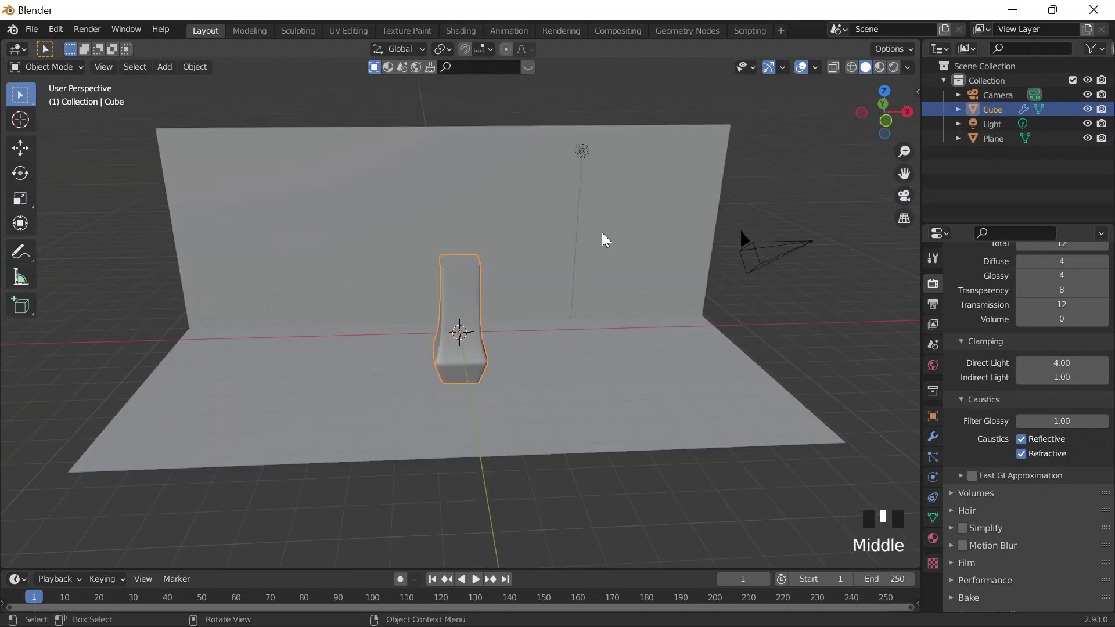
{"action": "scroll", "coordinate": [657, 157], "scroll_direction": "up", "scroll_amount": 2}
- Separate the horizontal floor face from the back wall into its own object
{"action": "left_click", "coordinate": [654, 156]}
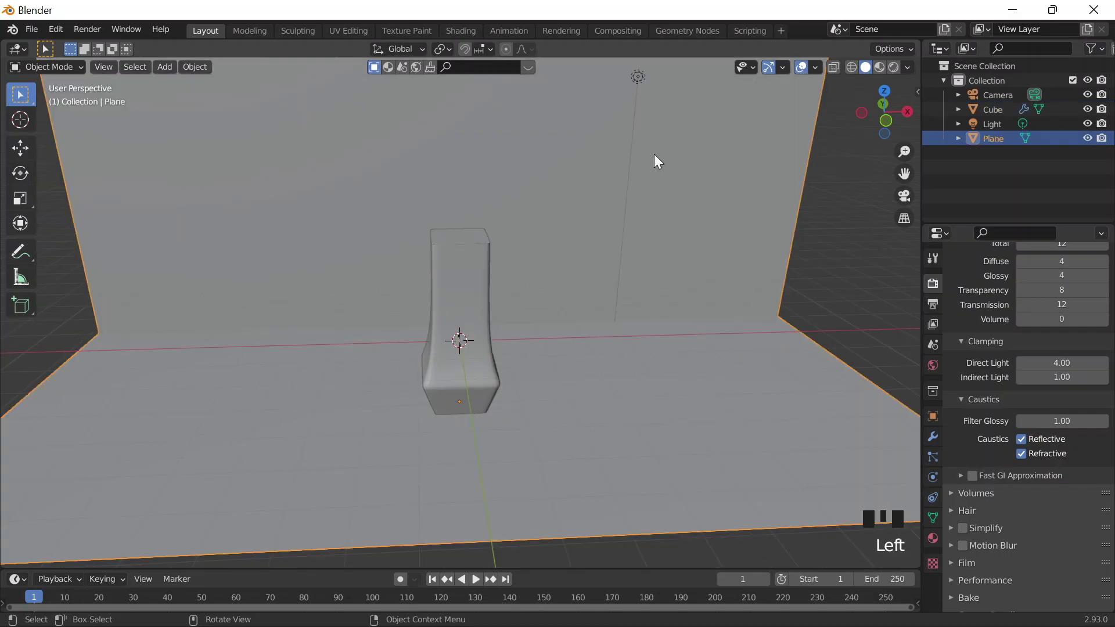
{"action": "key", "text": "Tab"}
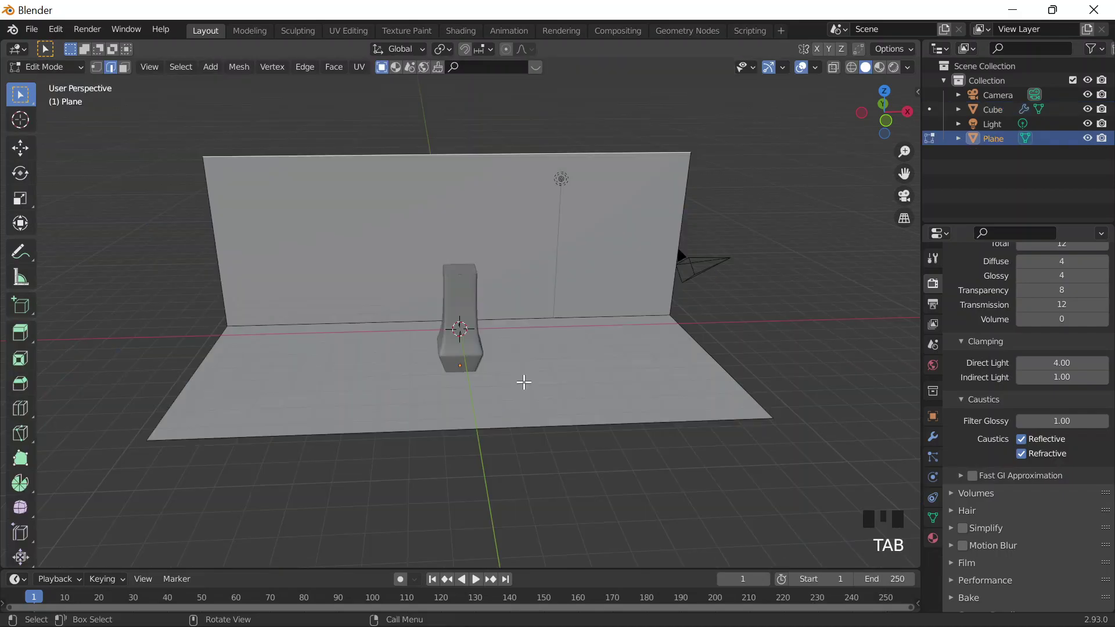
{"action": "key", "text": "3"}
{"action": "left_click", "coordinate": [548, 348]}
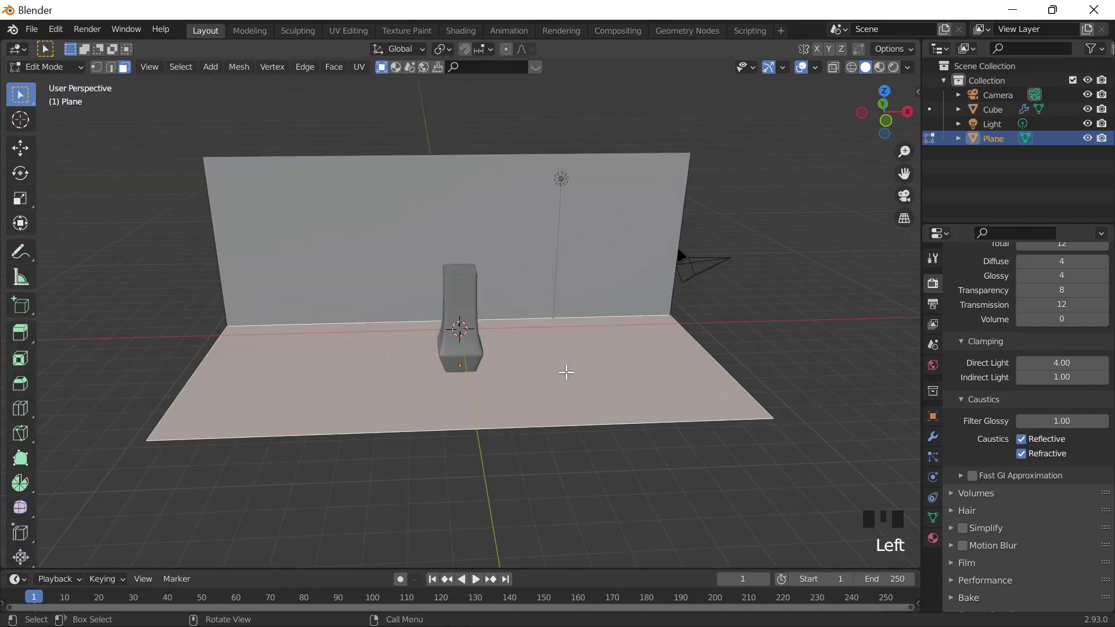
{"action": "key", "text": "p"}
{"action": "left_click", "coordinate": [656, 325]}
{"action": "key", "text": "Tab"}
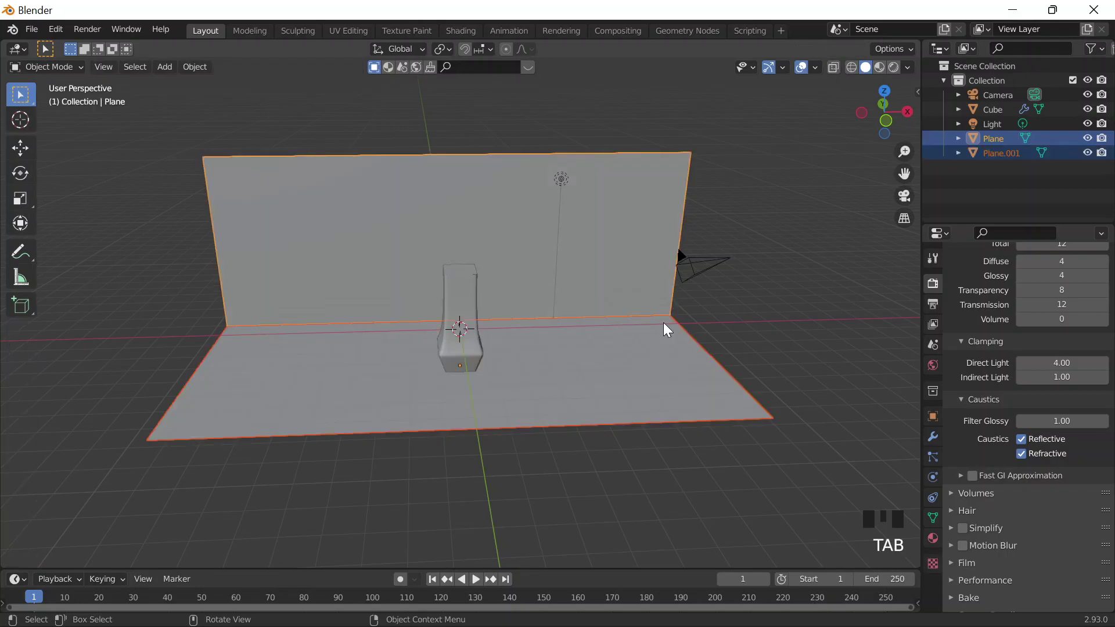
- Rename the separated horizontal plane as floor
{"action": "left_click", "coordinate": [664, 322]}
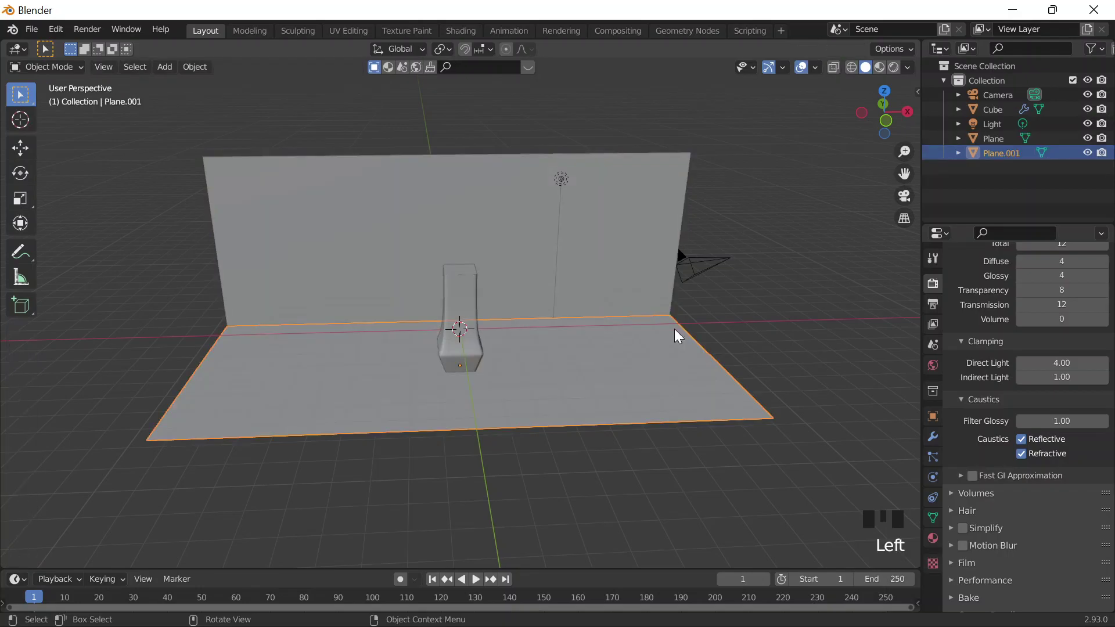
{"action": "double_click", "coordinate": [1001, 152]}
{"action": "type", "text": "floo"}
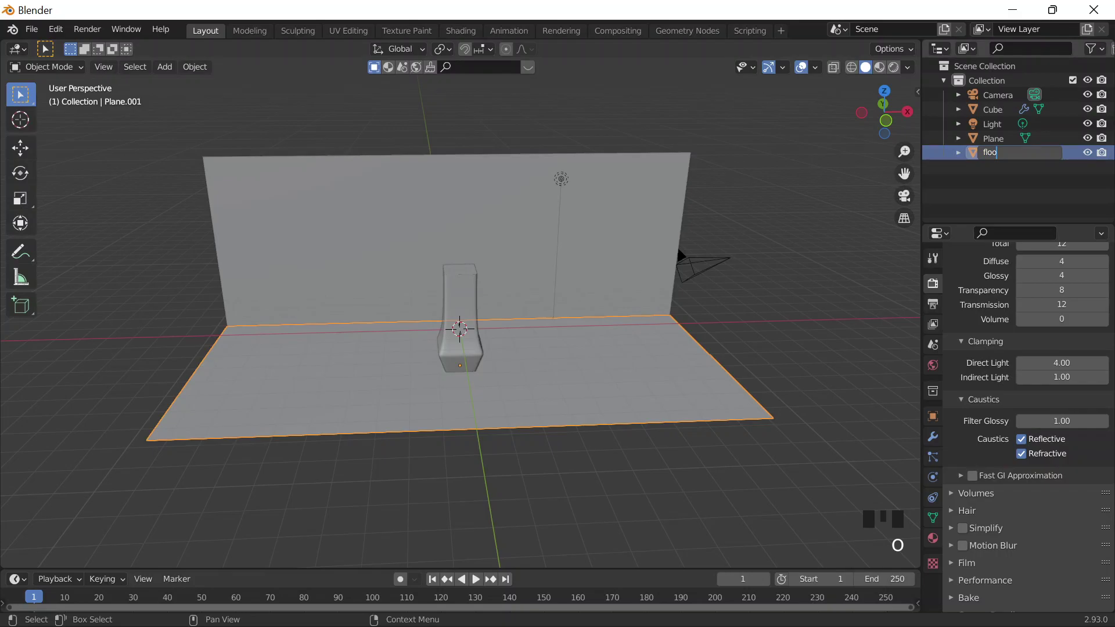
{"action": "type", "text": "r"}
- Rename the vertical backdrop plane as wall
{"action": "left_click", "coordinate": [988, 153]}
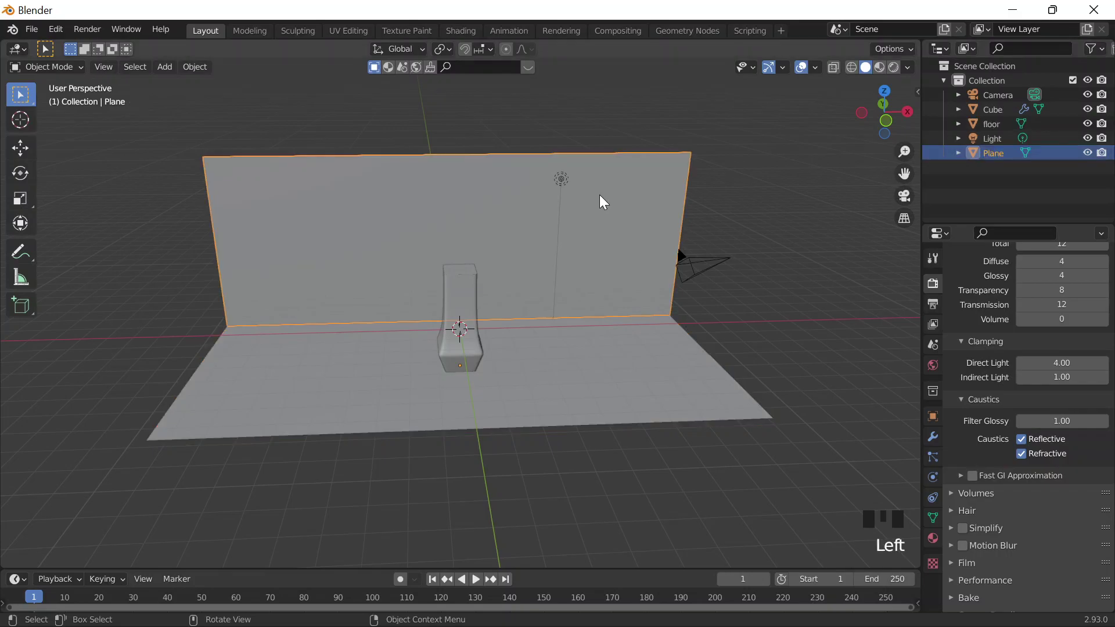
{"action": "double_click", "coordinate": [989, 152]}
{"action": "type", "text": "wall"}
{"action": "key", "text": "Return"}
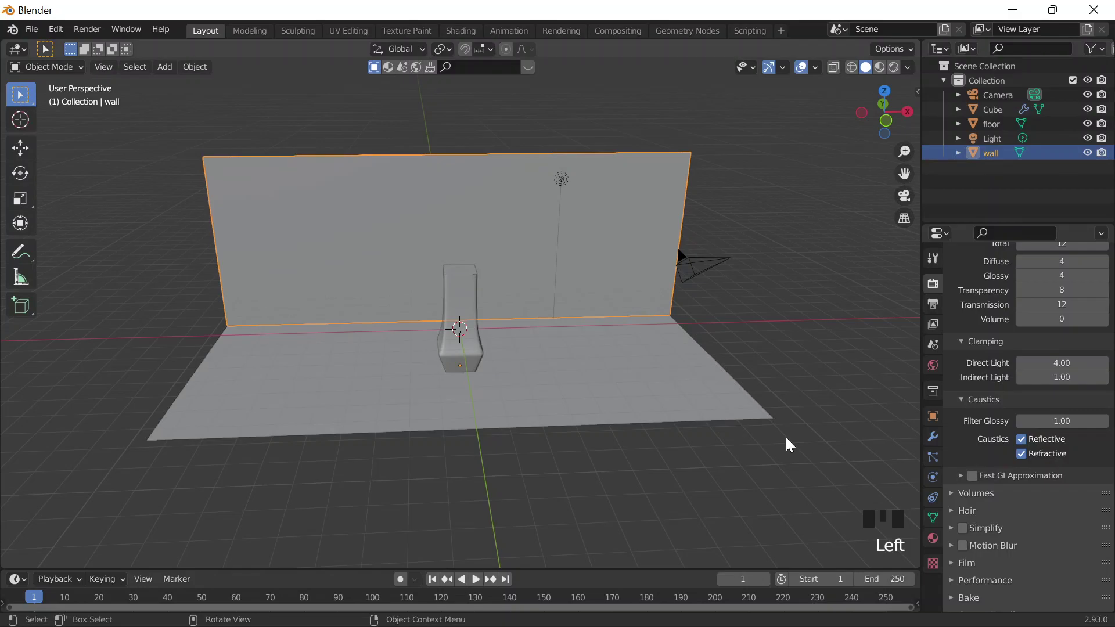
- Give the floor a new material with the copied Venetian Red, hex C20114, as base color, and show the viewport in material preview
{"action": "left_click", "coordinate": [749, 412]}
{"action": "left_click", "coordinate": [933, 539]}
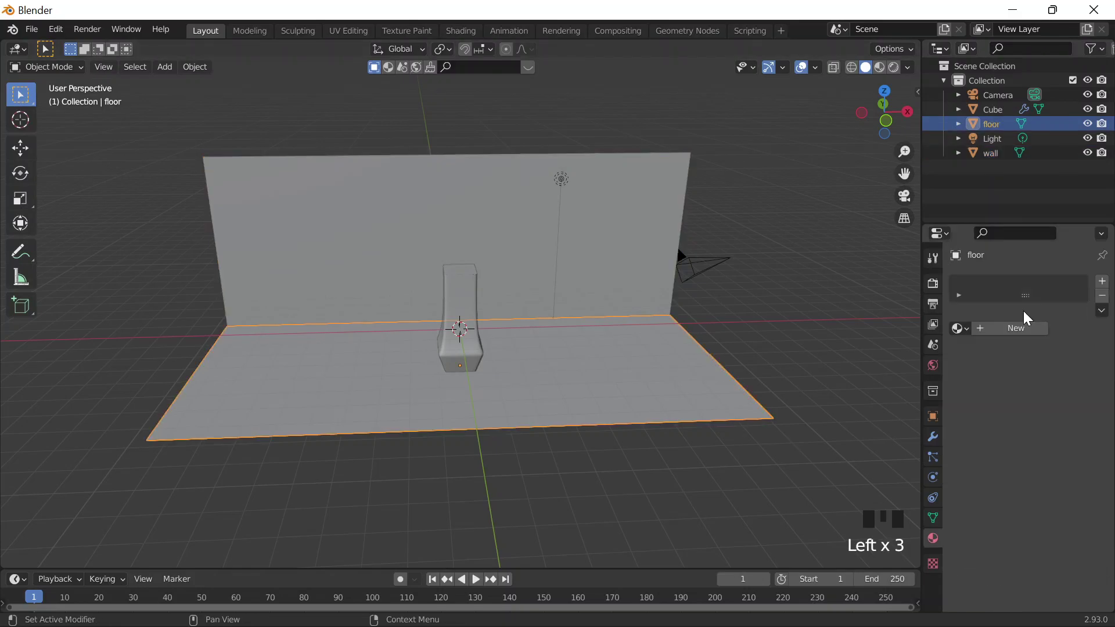
{"action": "left_click", "coordinate": [1025, 328]}
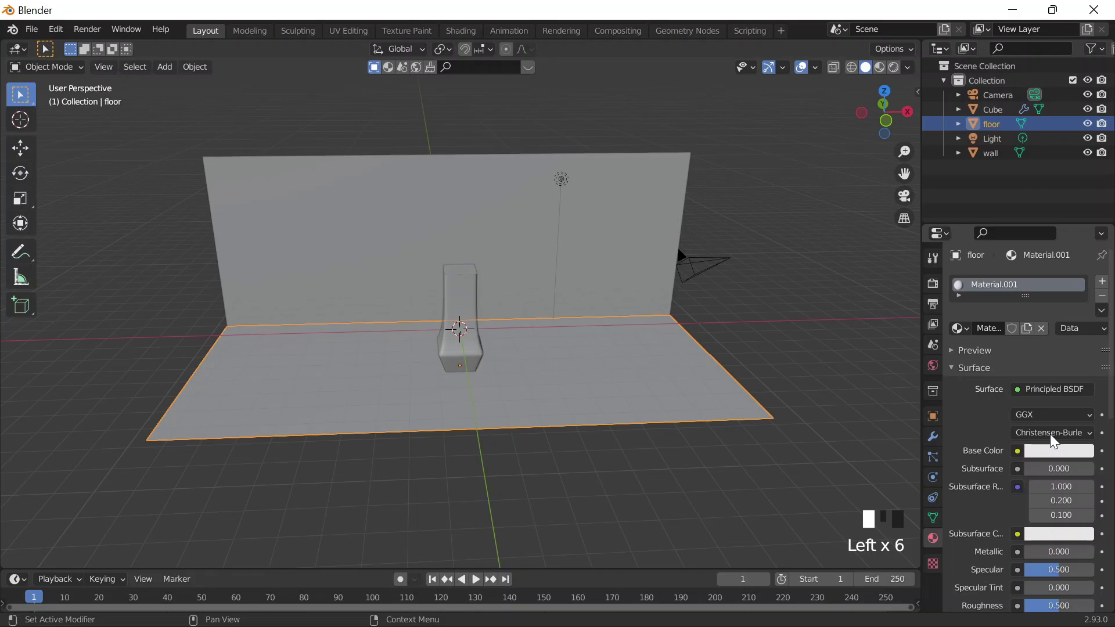
{"action": "left_click", "coordinate": [1058, 451]}
{"action": "left_click", "coordinate": [1066, 364]}
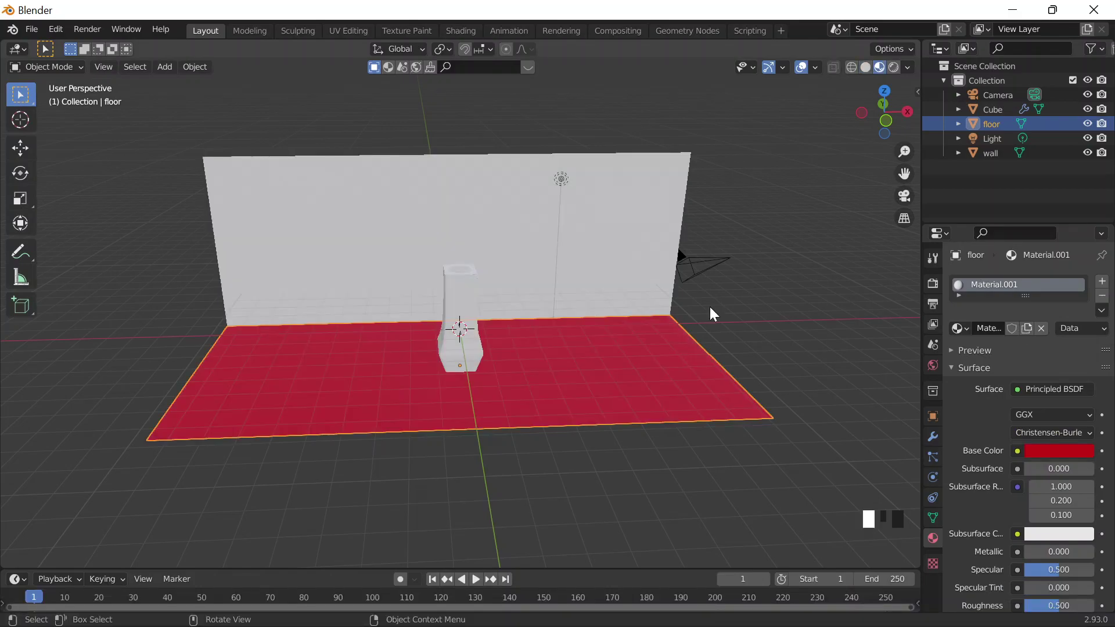
- Give the wall a new material and paste the copied Venetian Red hex code, C20114, as its base color
{"action": "left_click", "coordinate": [622, 260]}
{"action": "left_click", "coordinate": [646, 209]}
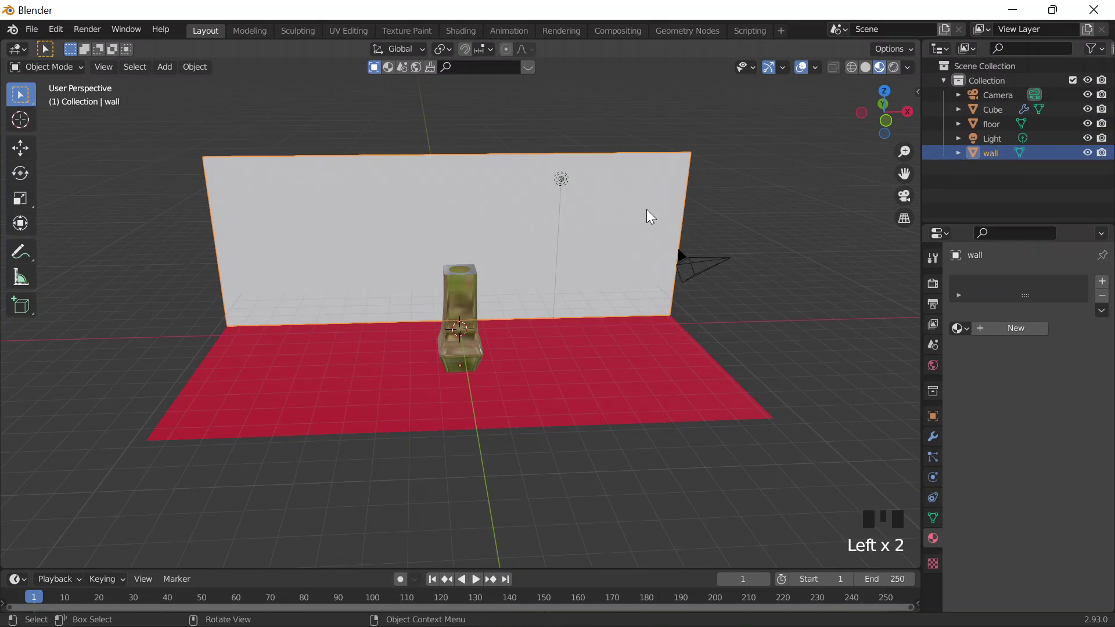
{"action": "left_click", "coordinate": [1022, 327]}
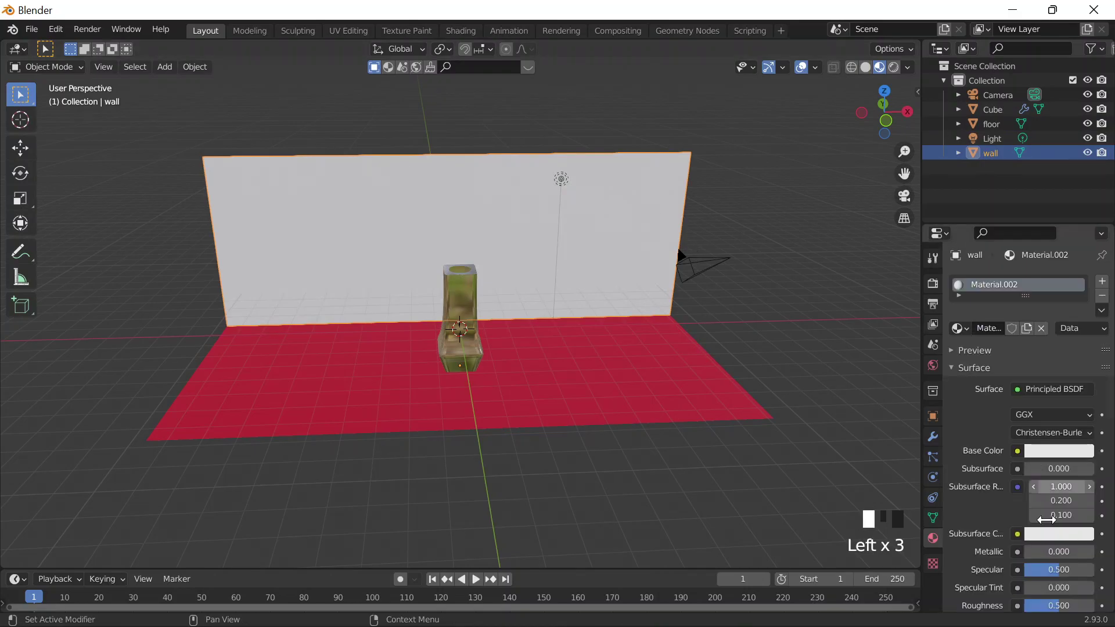
{"action": "left_click", "coordinate": [1047, 451]}
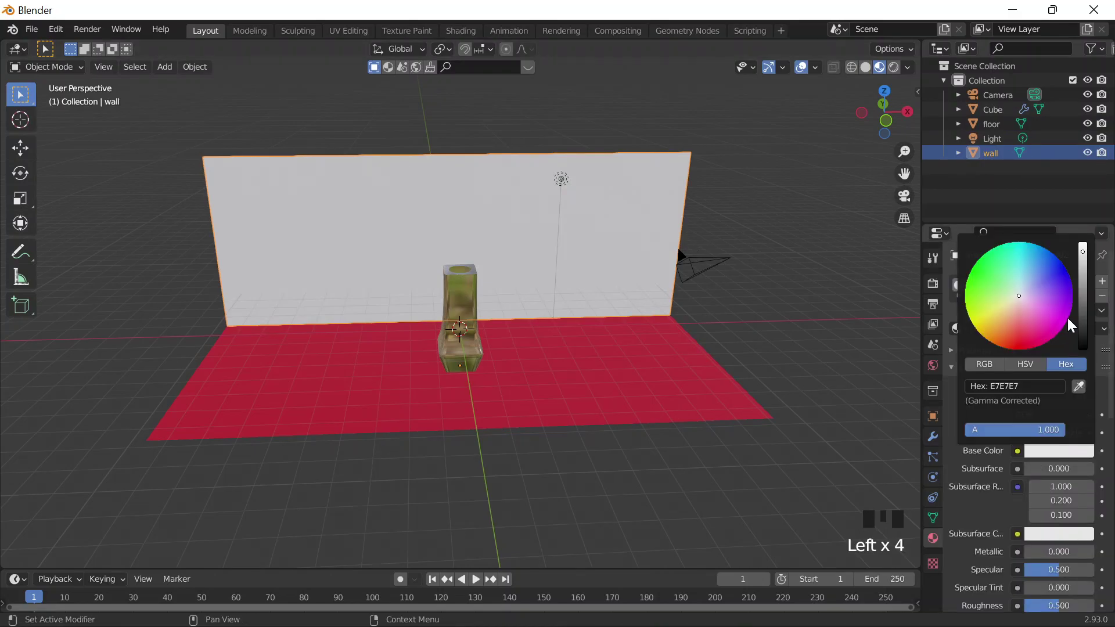
{"action": "left_click", "coordinate": [1036, 387]}
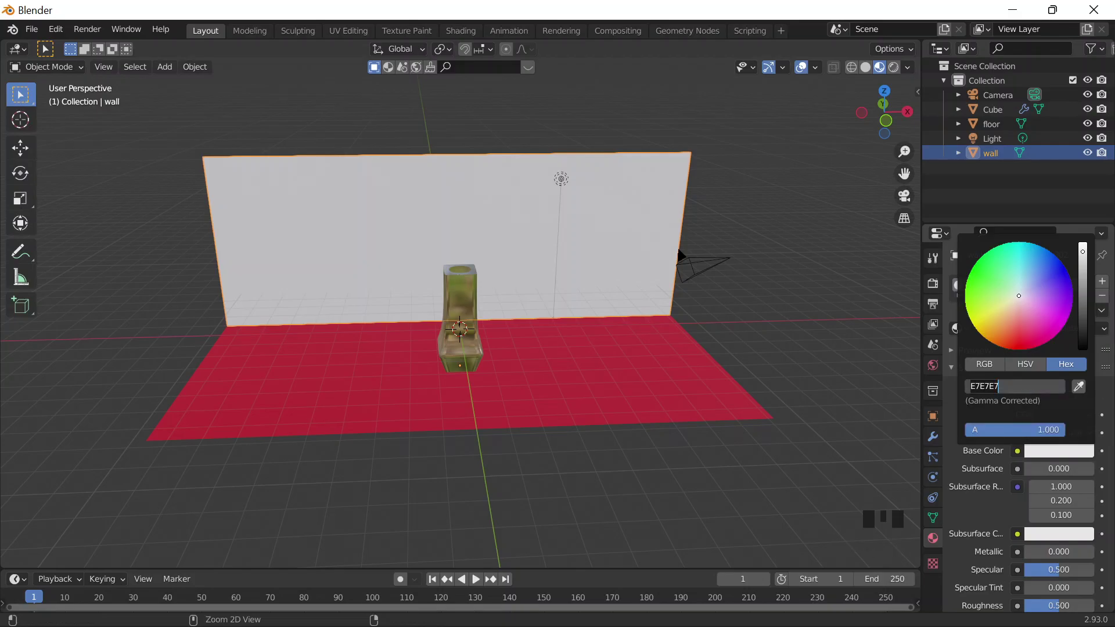
{"action": "key", "text": "ctrl+v"}
{"action": "key", "text": "Return"}
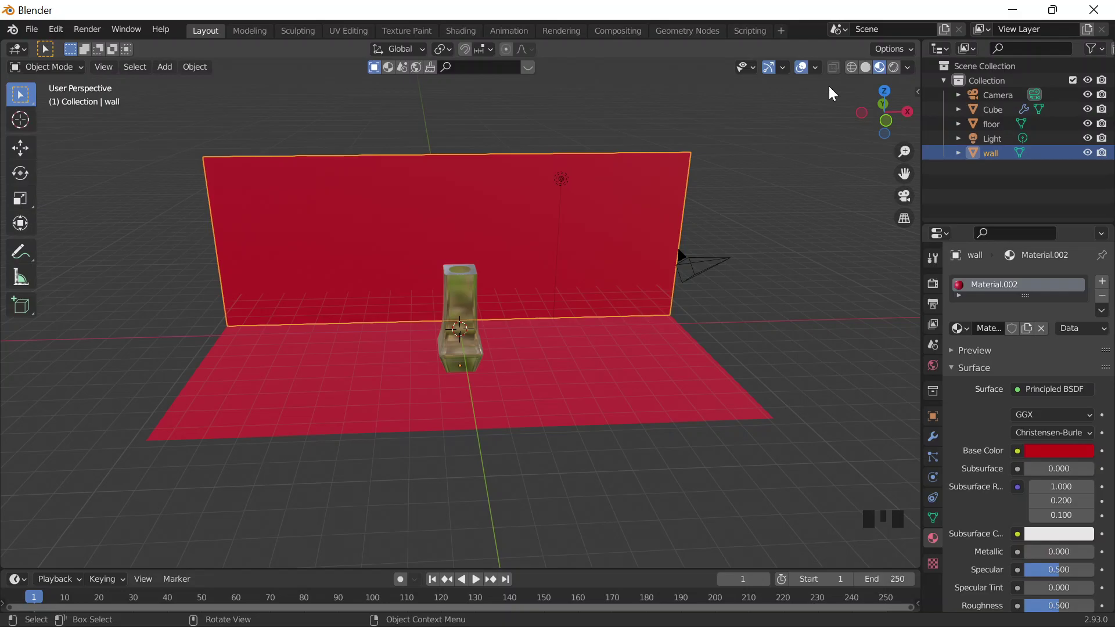
- Add a sun light and raise it about 5.64 m along the Z axis above the vase
{"action": "scroll", "coordinate": [486, 323], "scroll_direction": "up", "scroll_amount": 4}
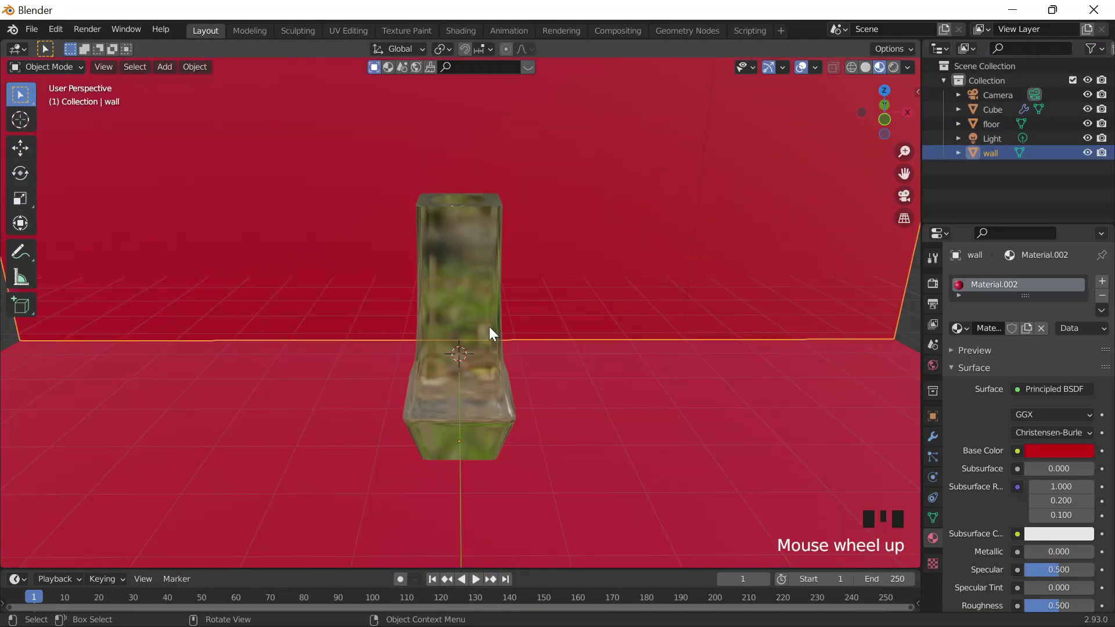
{"action": "scroll", "coordinate": [489, 327], "scroll_direction": "down", "scroll_amount": 5}
{"action": "key", "text": "shift+a"}
{"action": "key", "text": "shift+a"}
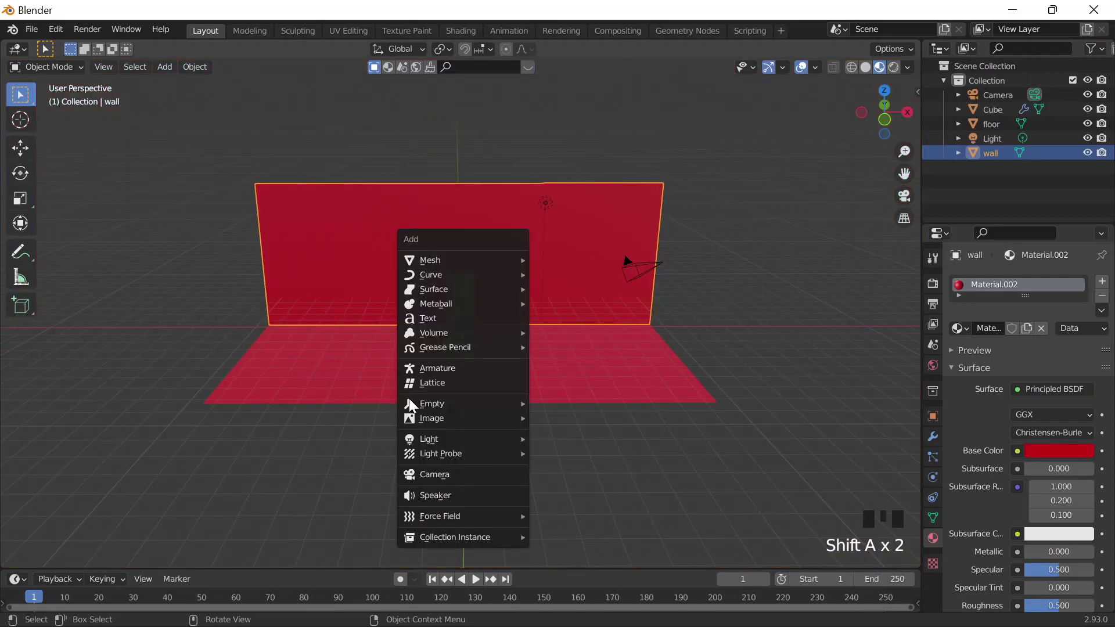
{"action": "mouse_move", "coordinate": [433, 439]}
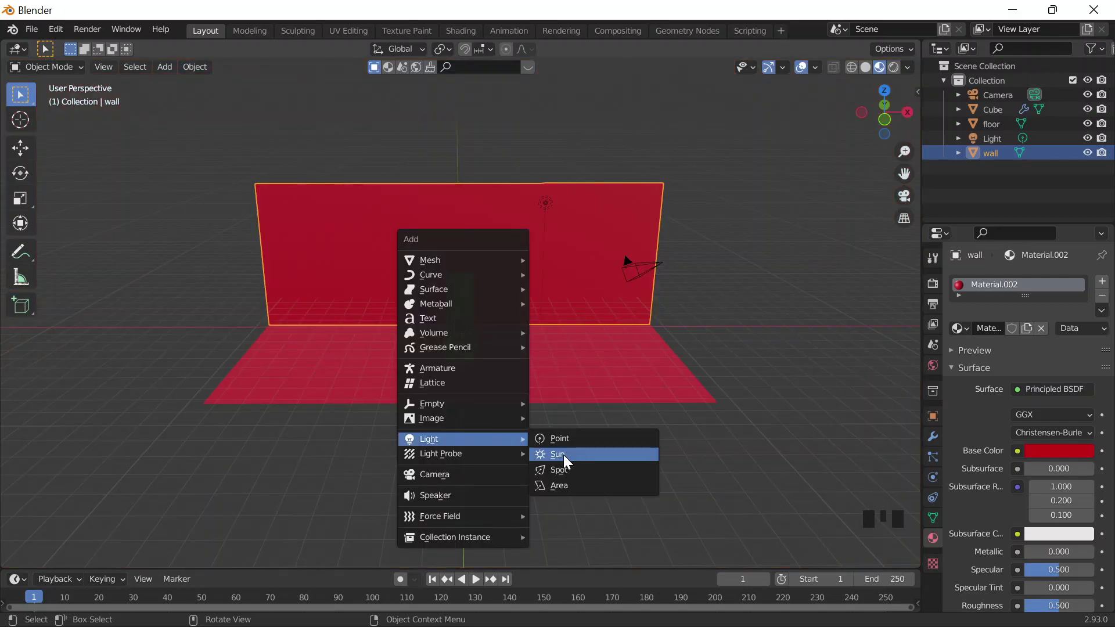
{"action": "left_click", "coordinate": [563, 455]}
{"action": "key", "text": "g"}
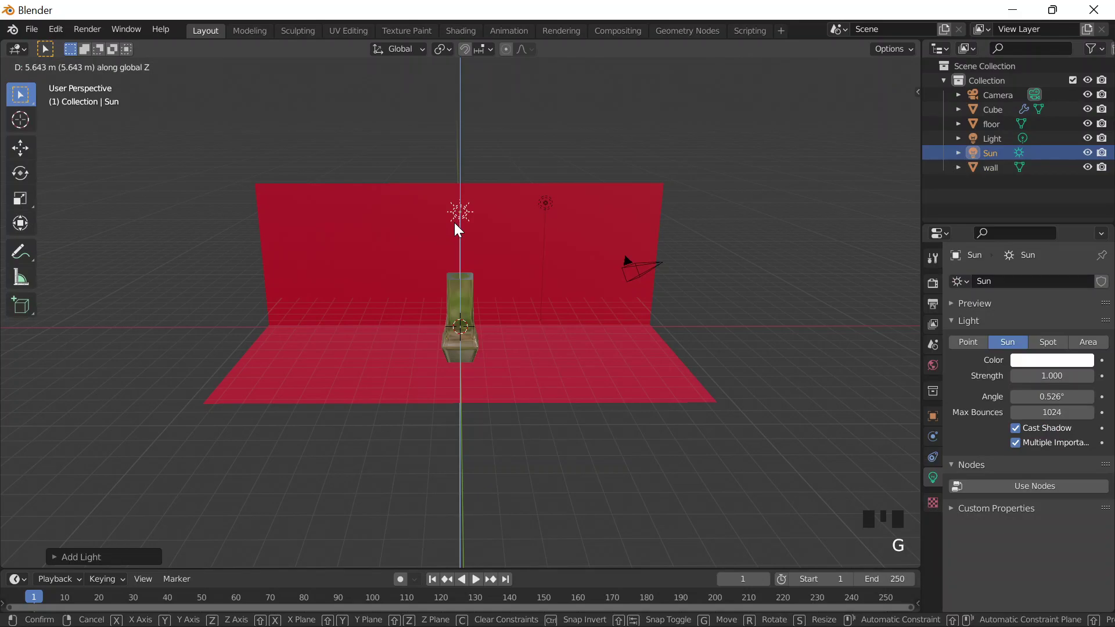
- Place the sun in front and to one side of the vase, about -3.1 m along Y, and rotate it toward the vase
{"action": "key", "text": "r"}
{"action": "left_click", "coordinate": [454, 222]}
{"action": "key", "text": "grave"}
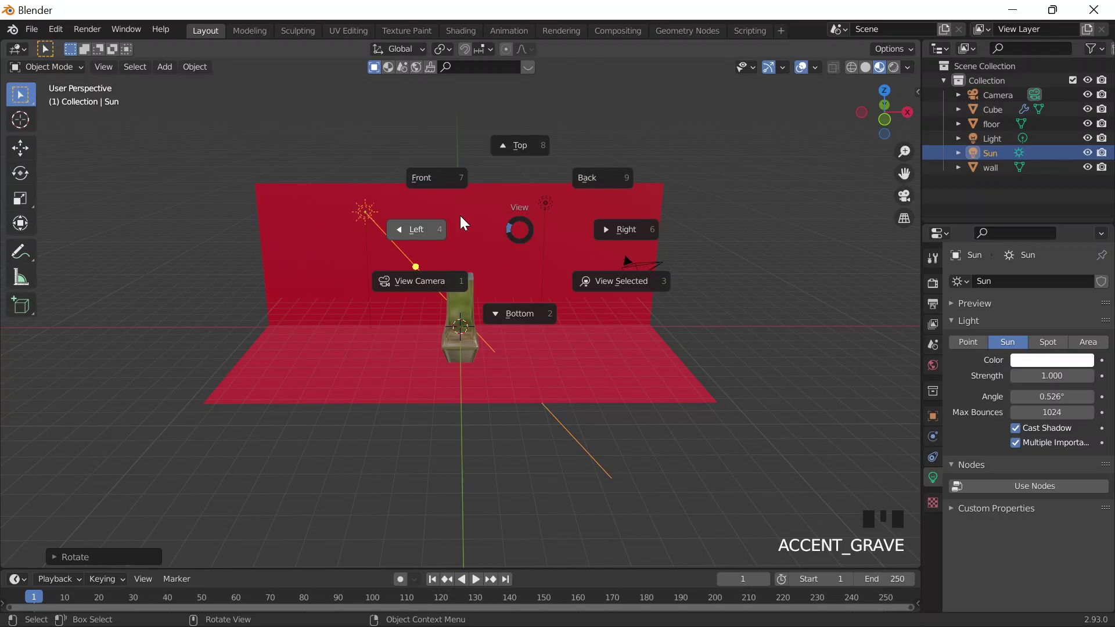
{"action": "key", "text": "8"}
{"action": "key", "text": "g"}
{"action": "key", "text": "y"}
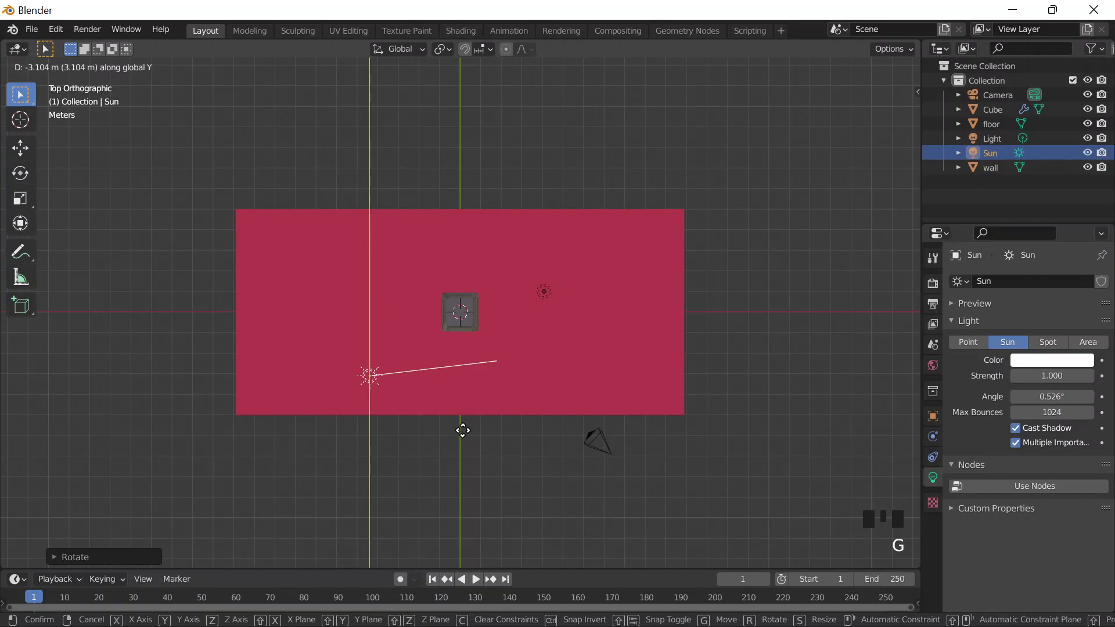
{"action": "key", "text": "r"}
{"action": "left_click", "coordinate": [548, 363]}
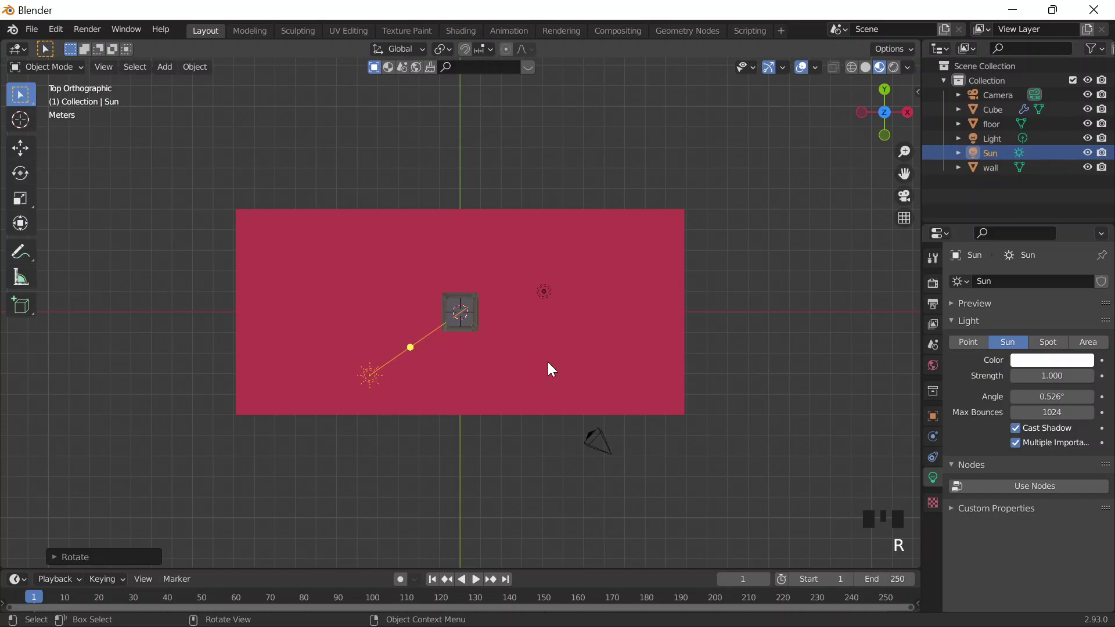
- Adjust the sun's position along the Y axis and rotate it about -16° in top view to aim it at the vase
{"action": "key", "text": "g"}
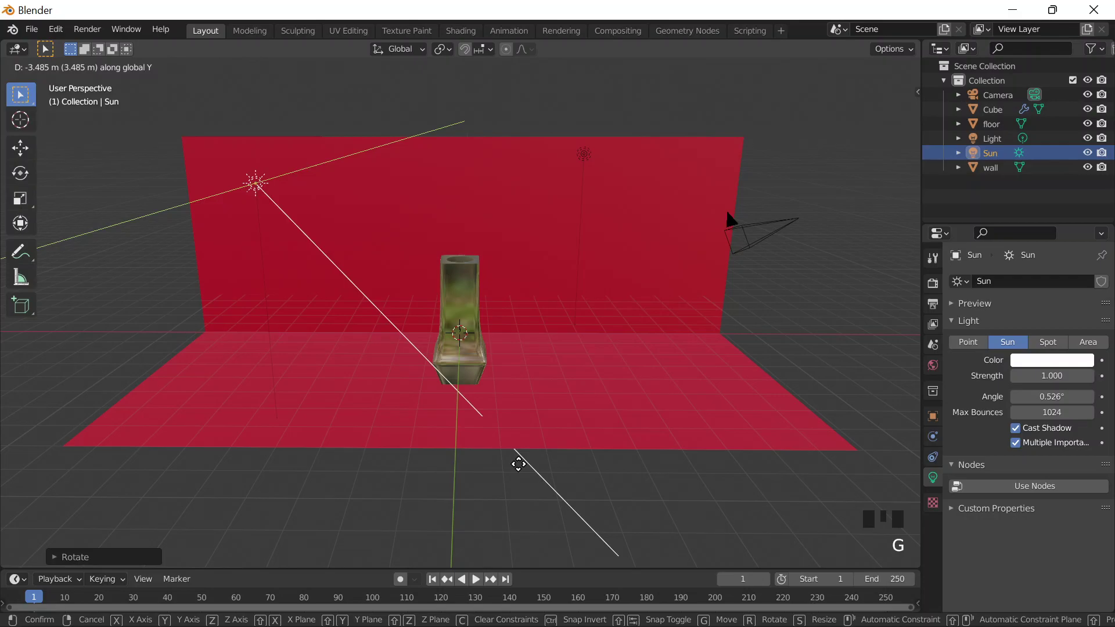
{"action": "left_click", "coordinate": [519, 464]}
{"action": "key", "text": "grave"}
{"action": "left_click", "coordinate": [493, 300]}
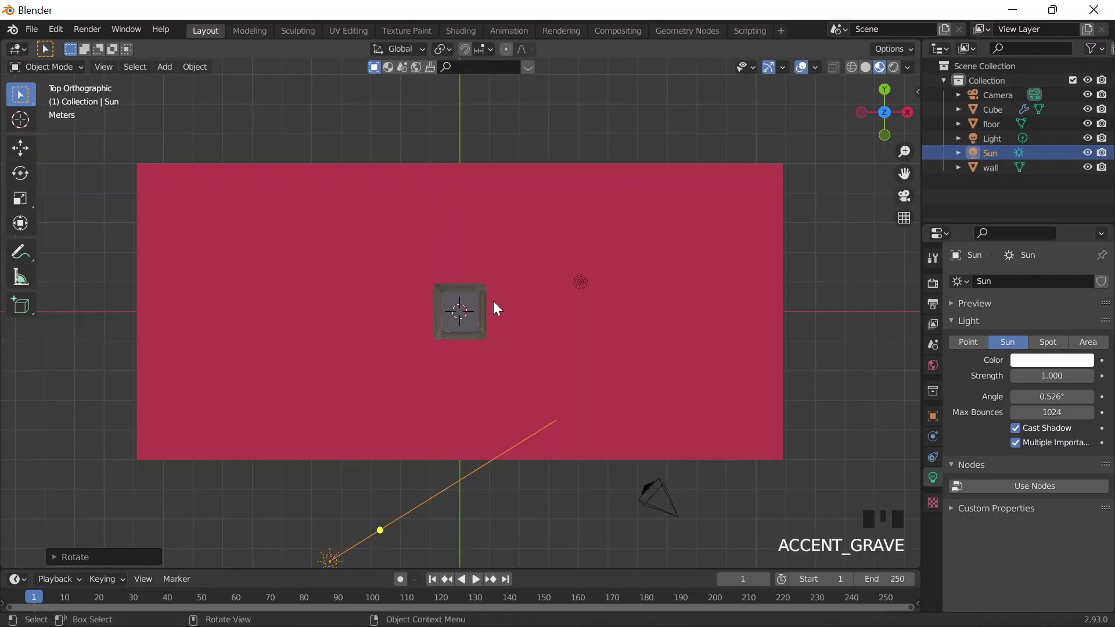
{"action": "key", "text": "r"}
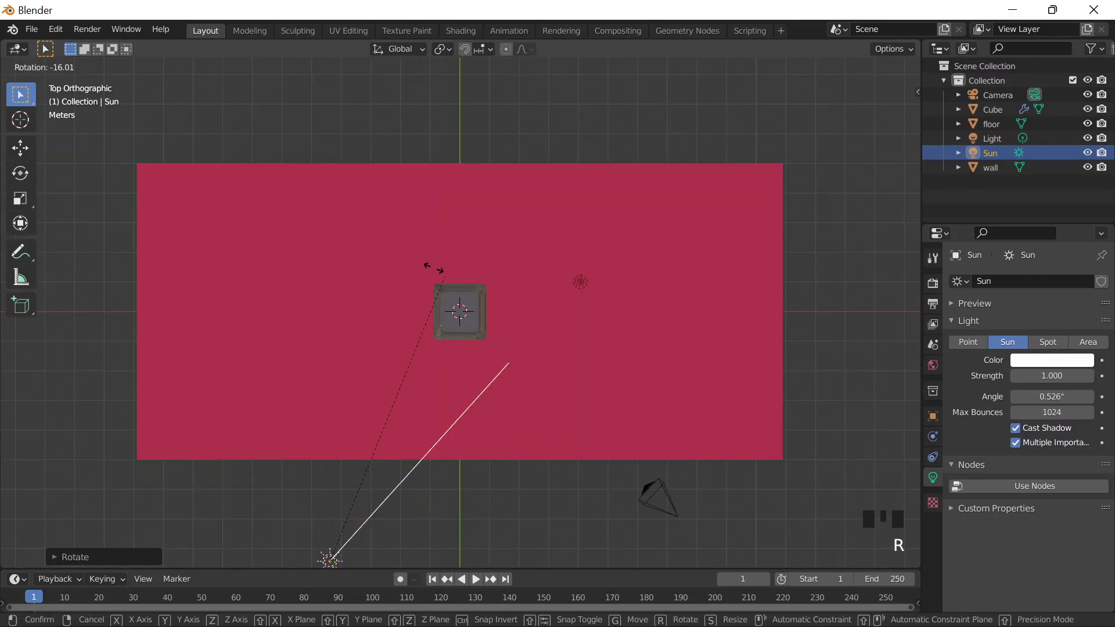
{"action": "left_click", "coordinate": [434, 268]}
{"action": "key", "text": "KP_Decimal"}
{"action": "key", "text": "grave"}
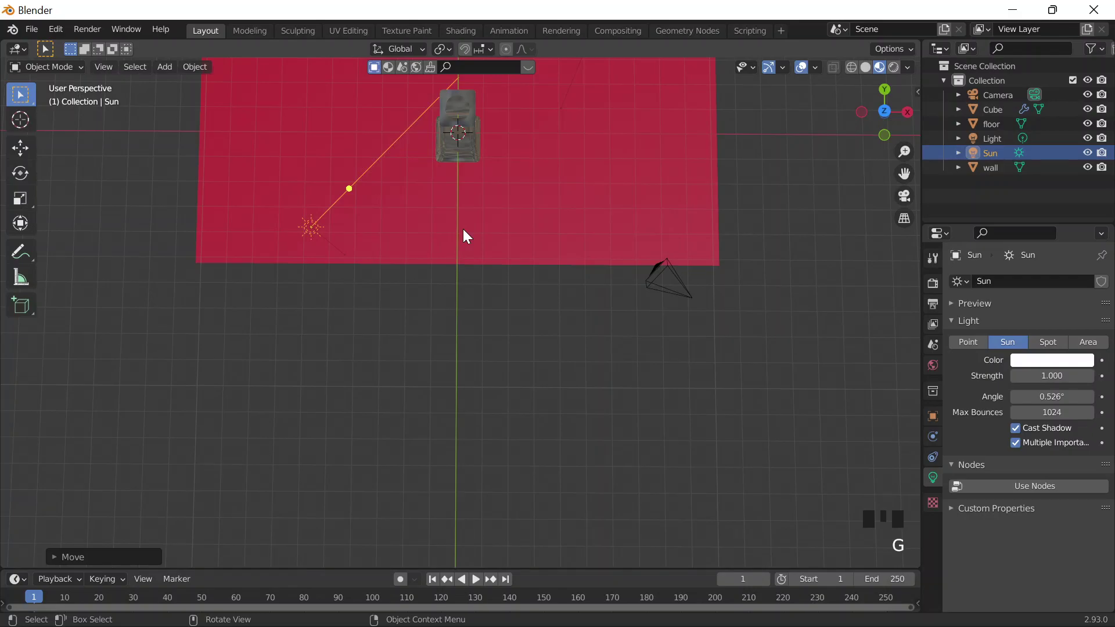
{"action": "middle_click_drag", "start_coordinate": [464, 233], "coordinate": [508, 232]}
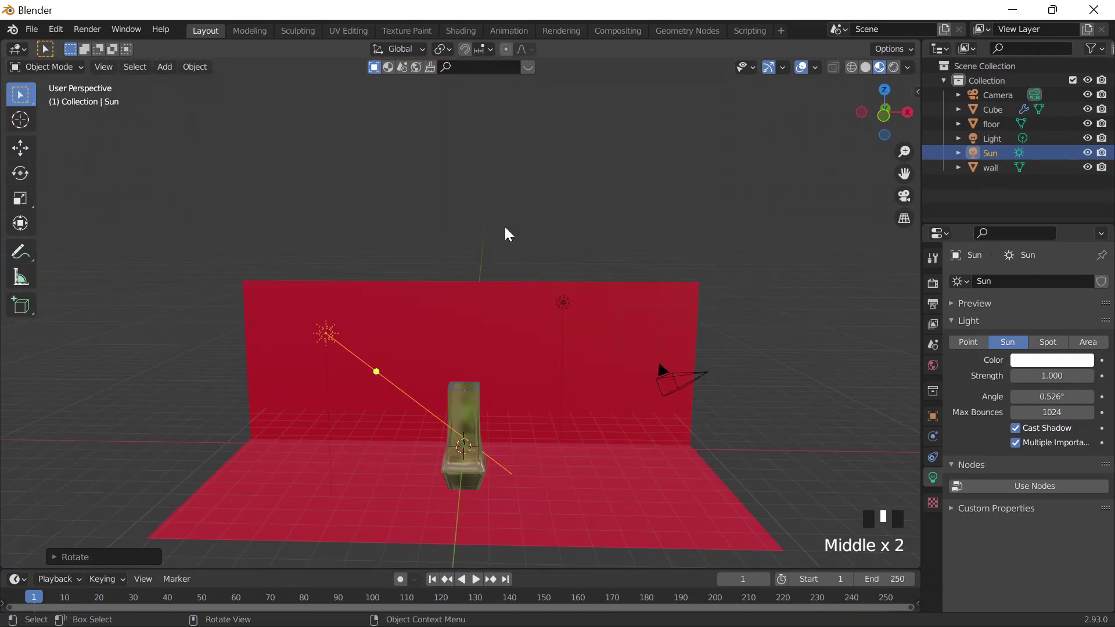
{"action": "scroll", "coordinate": [517, 388], "scroll_direction": "down", "scroll_amount": 2}
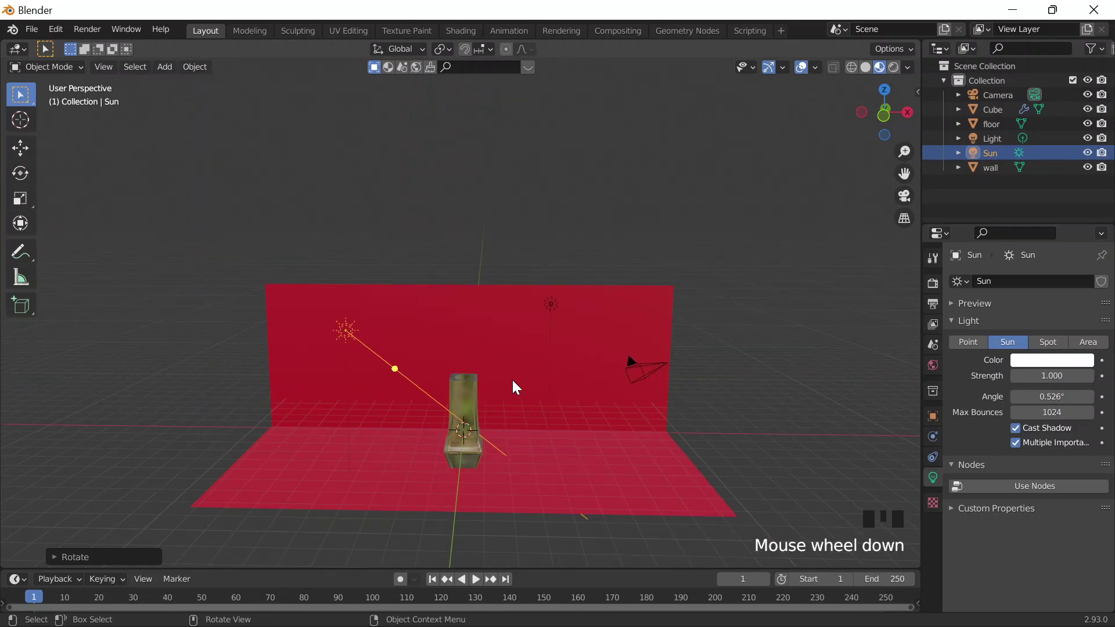
- Change the original scene light to the Sun type and save the project as 51322.blend
{"action": "left_click", "coordinate": [551, 303]}
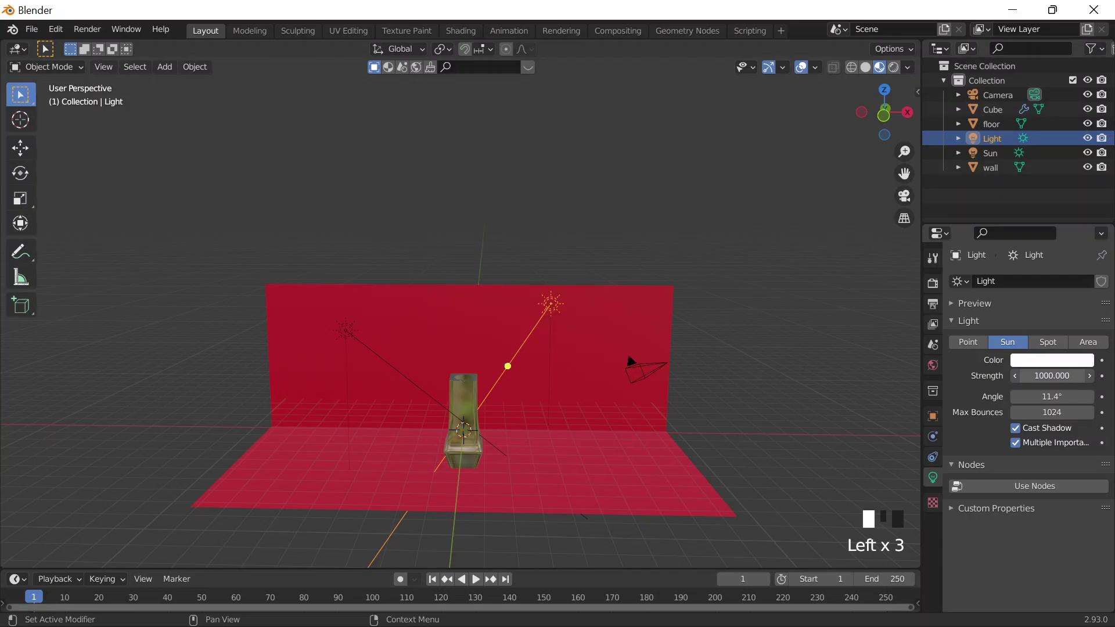
{"action": "key", "text": "ctrl+s"}
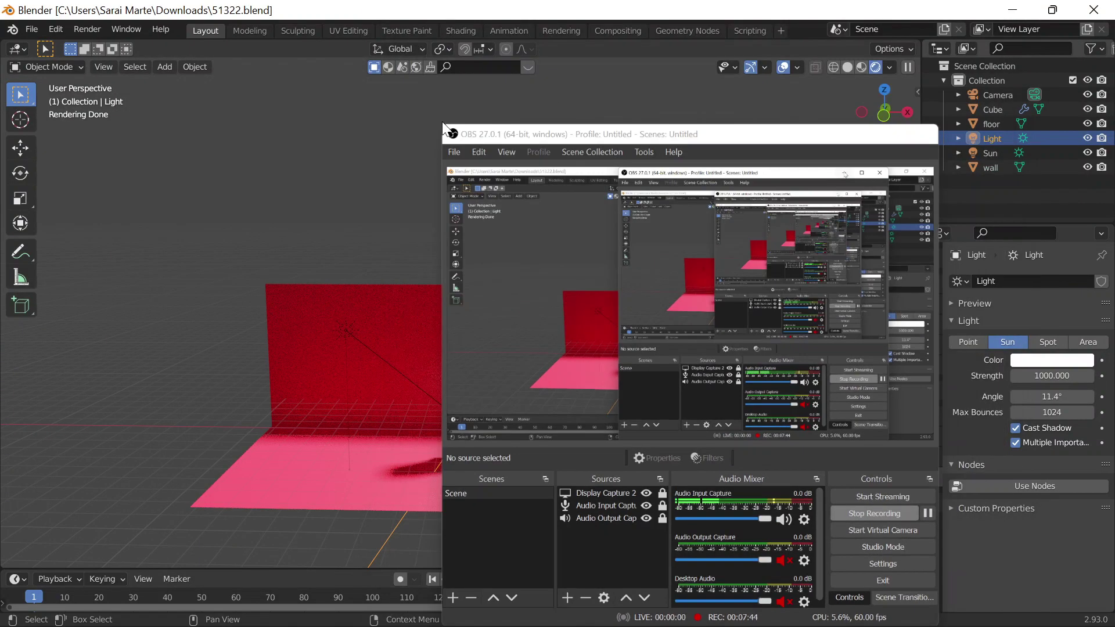
{"action": "left_click", "coordinate": [411, 393]}
{"action": "scroll", "coordinate": [610, 407], "scroll_direction": "up", "scroll_amount": 3}
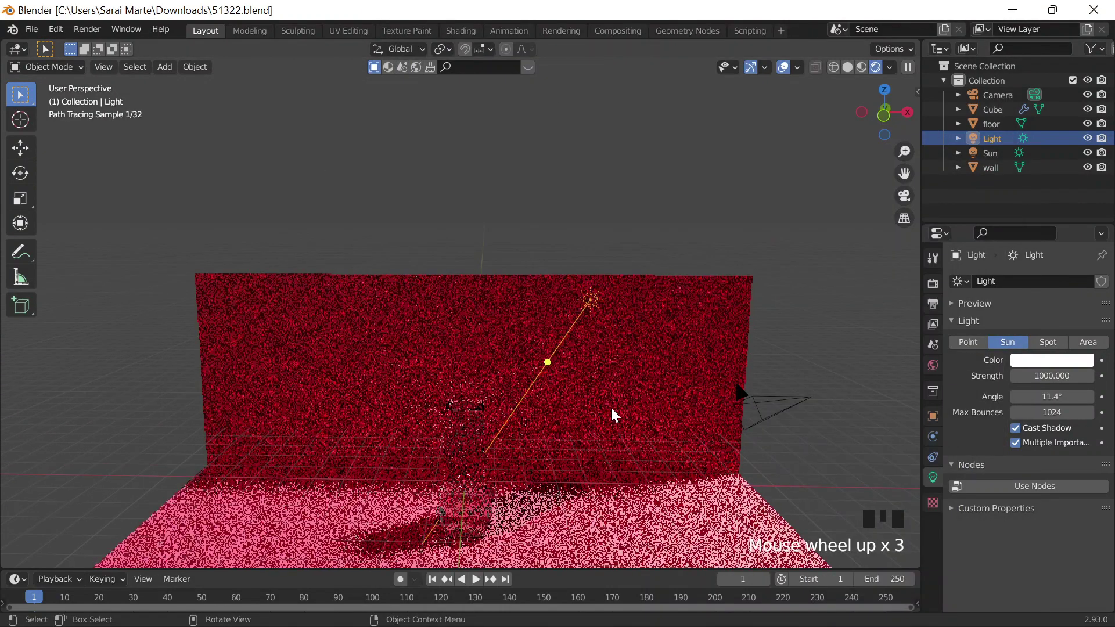
{"action": "middle_click_drag", "start_coordinate": [640, 291], "coordinate": [653, 233], "text": "shift"}
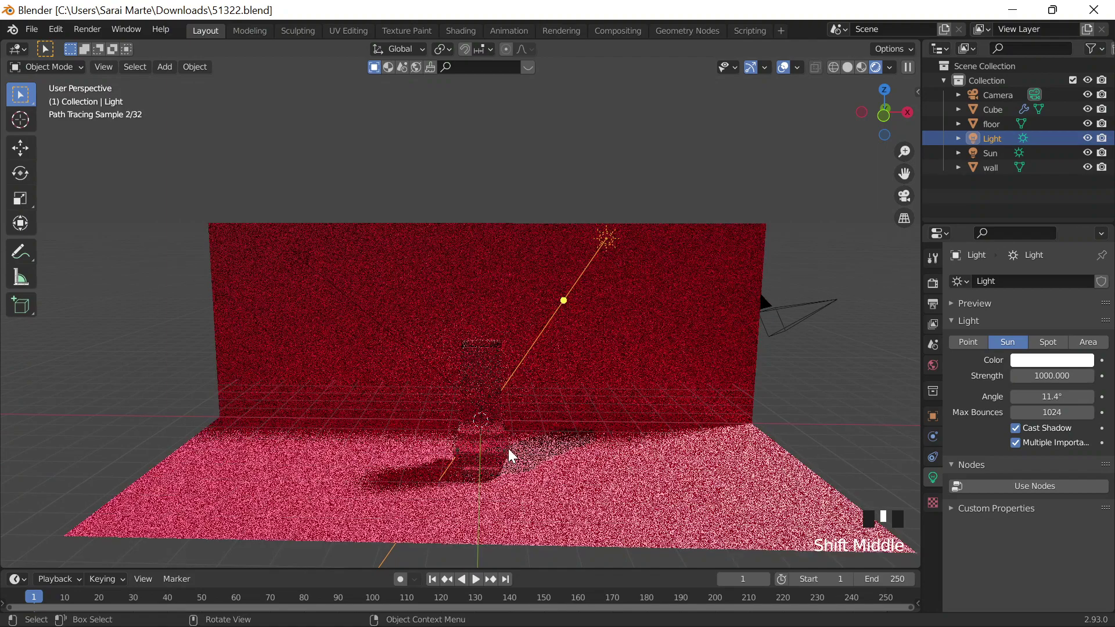
{"action": "middle_click_drag", "start_coordinate": [539, 426], "coordinate": [495, 367], "text": "shift"}
- Enter edit mode on the vase and add a horizontal loop cut around its neck
{"action": "left_click", "coordinate": [533, 364]}
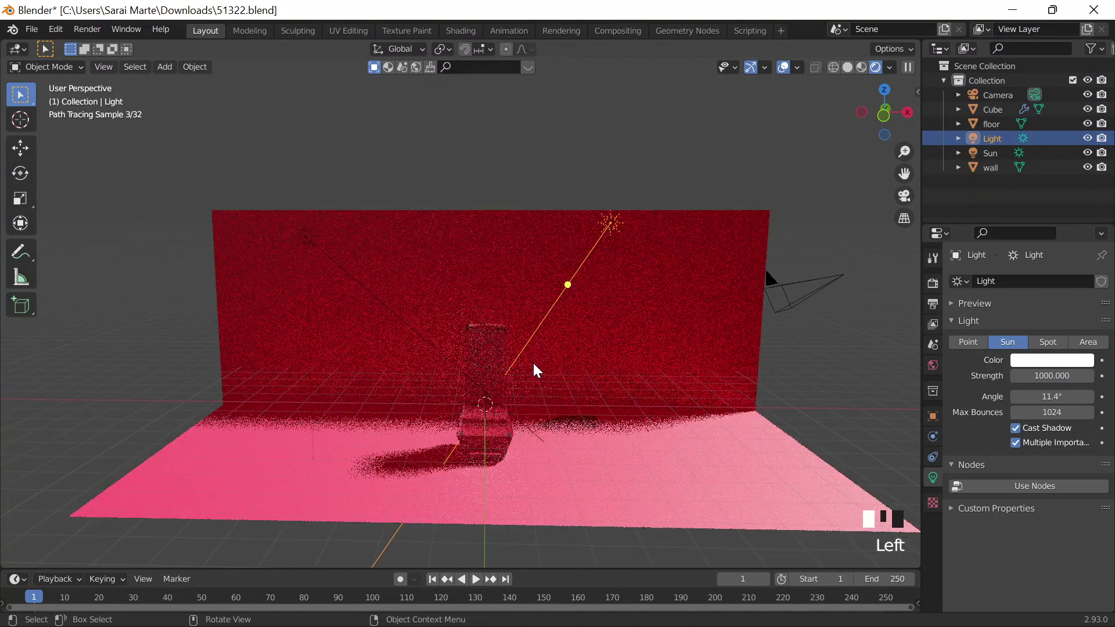
{"action": "left_click", "coordinate": [498, 343]}
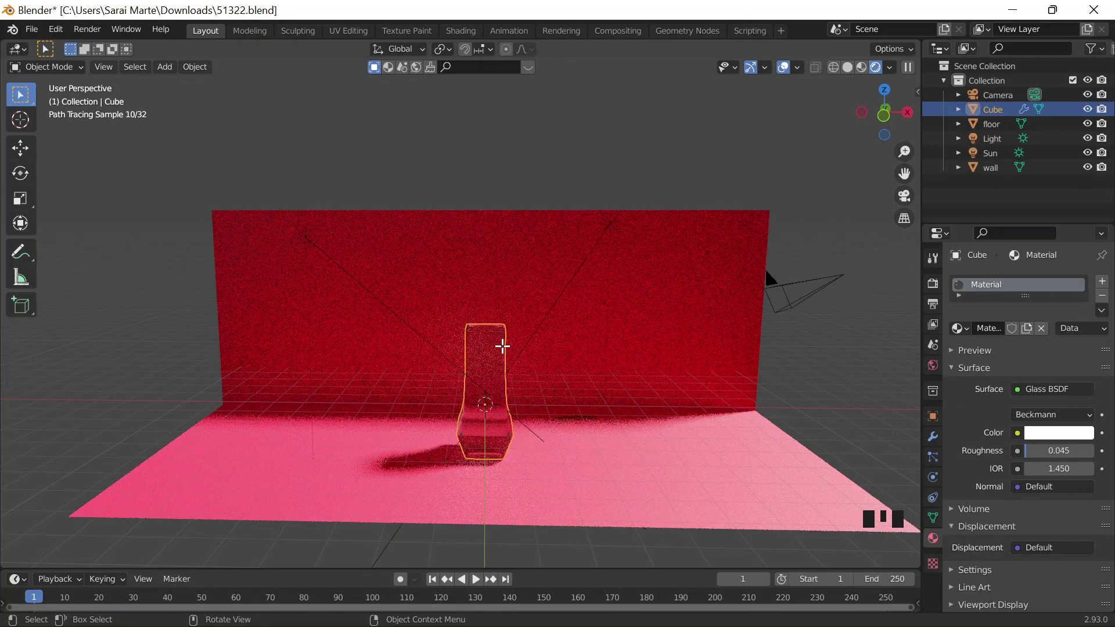
{"action": "key", "text": "Tab"}
{"action": "key", "text": "Tab"}
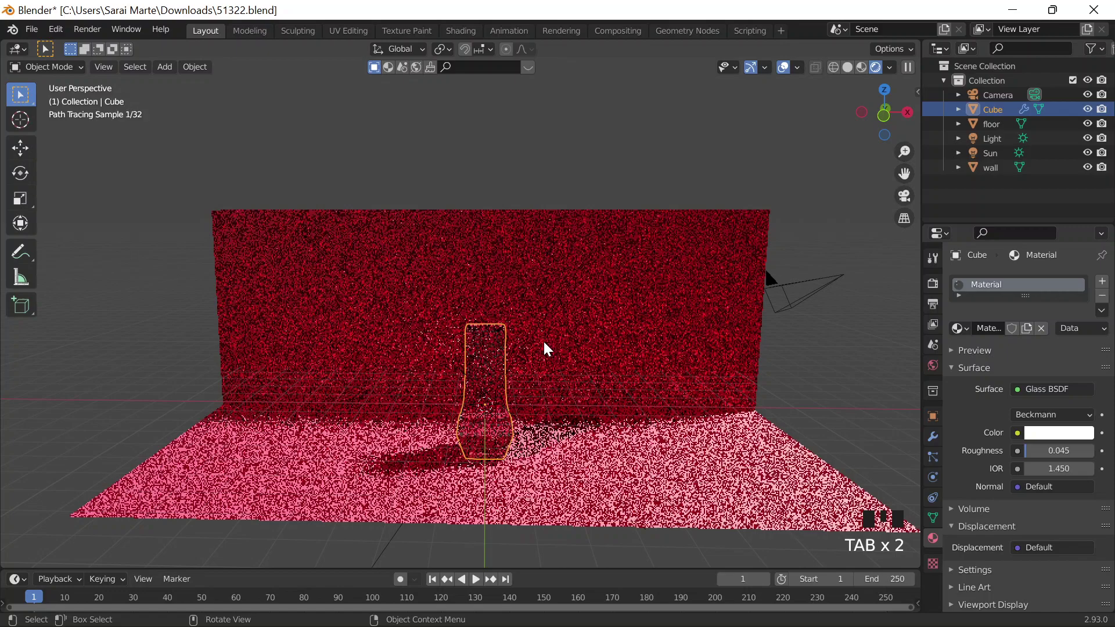
{"action": "key", "text": "Tab"}
{"action": "key", "text": "a"}
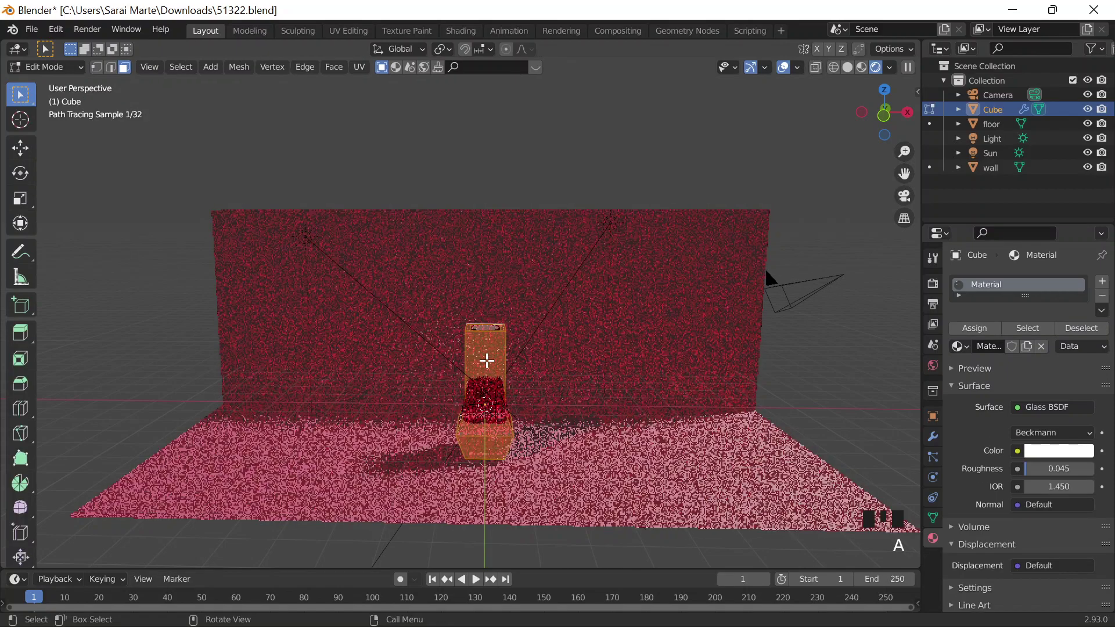
{"action": "key", "text": "ctrl+r"}
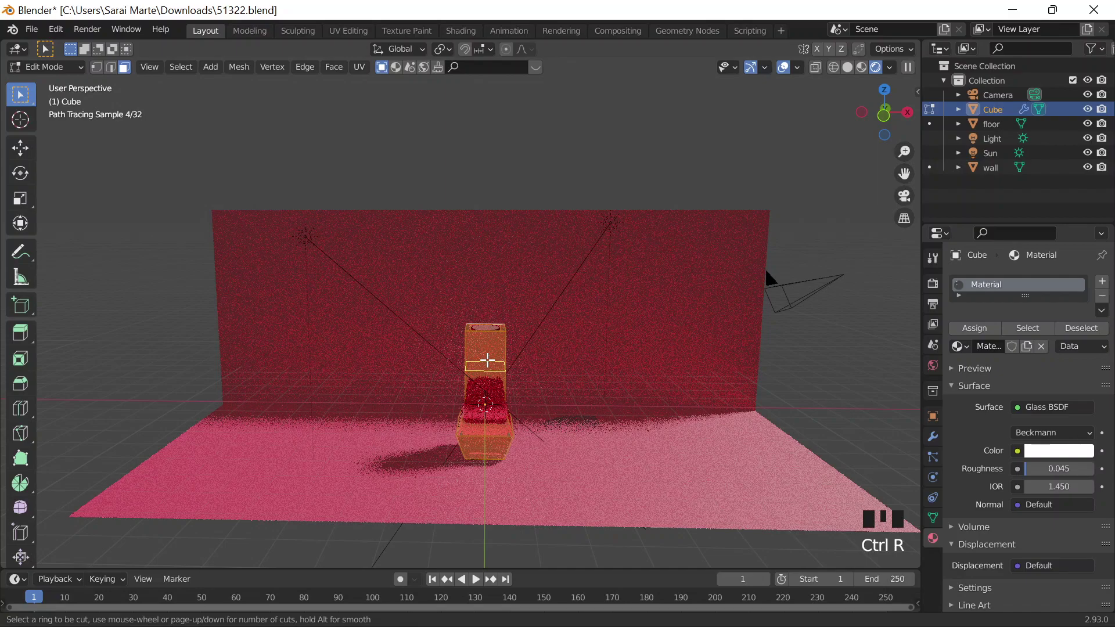
{"action": "left_click", "coordinate": [487, 361]}
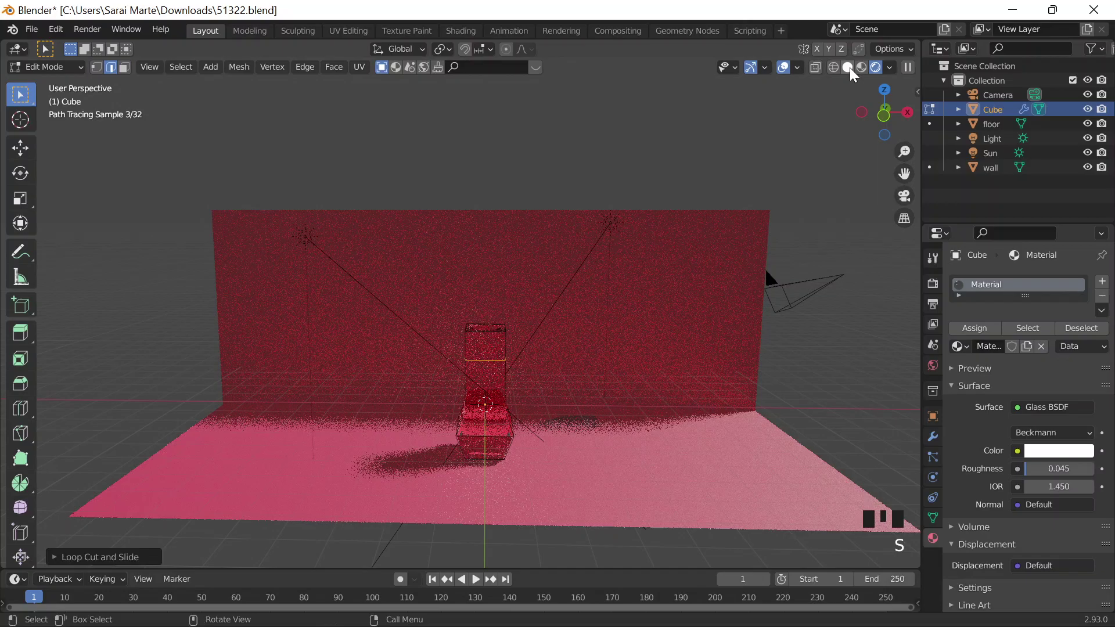
- Show the viewport in solid shading with X-ray and undo the last change to the neck's edge loop
{"action": "left_click", "coordinate": [847, 67]}
{"action": "middle_click_drag", "start_coordinate": [584, 410], "coordinate": [585, 355], "text": "shift"}
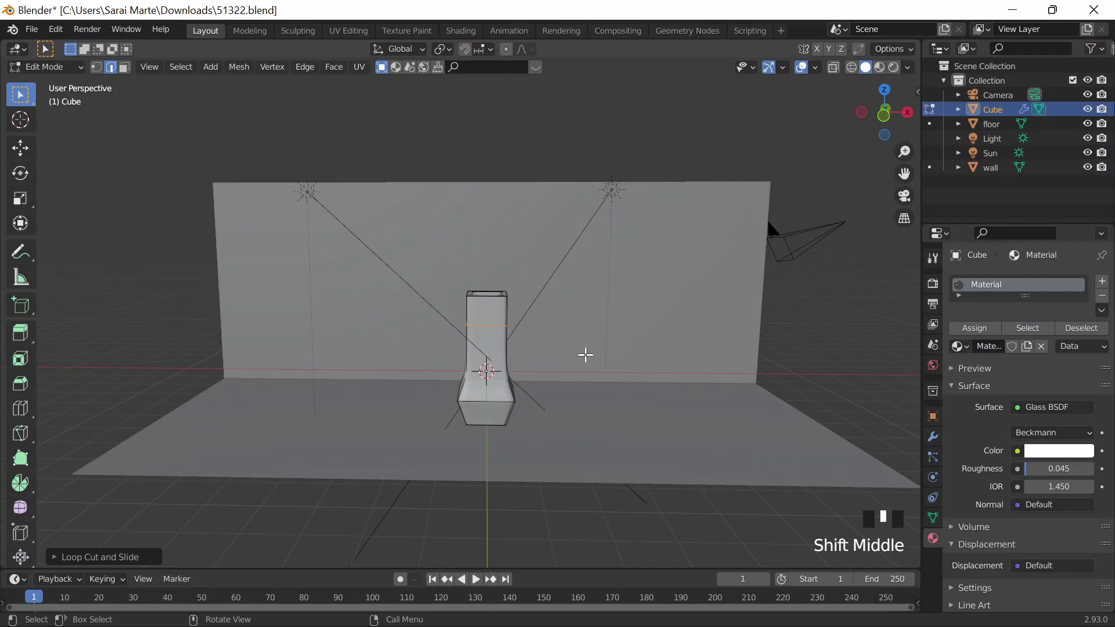
{"action": "scroll", "coordinate": [585, 354], "scroll_direction": "up", "scroll_amount": 2}
{"action": "key", "text": "ctrl+z"}
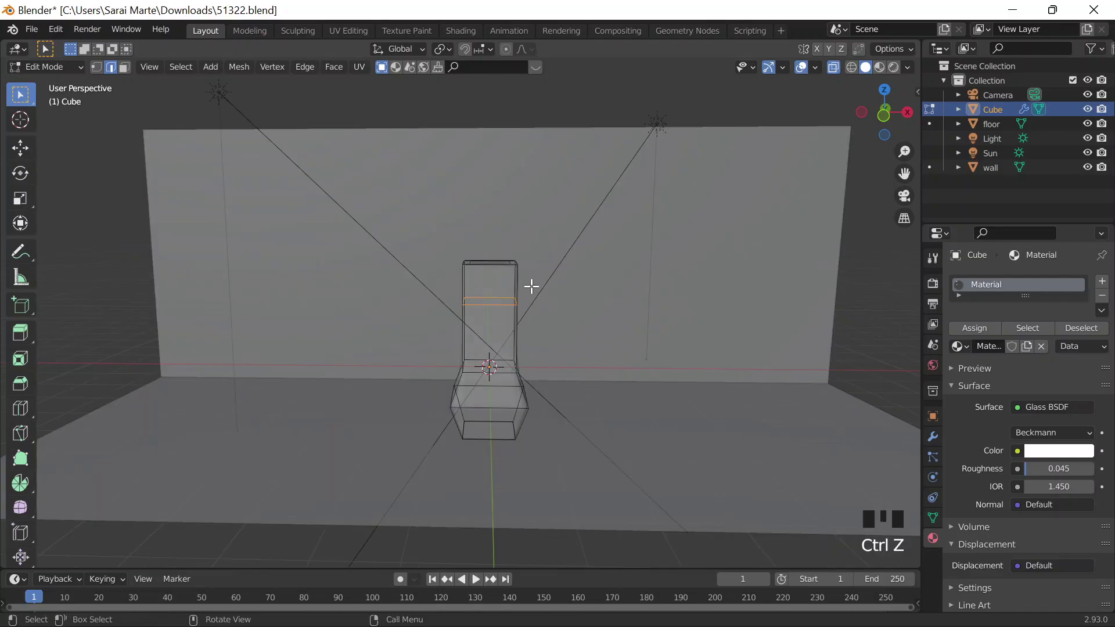
{"action": "scroll", "coordinate": [532, 286], "scroll_direction": "up", "scroll_amount": 2}
{"action": "key", "text": "ctrl+e"}
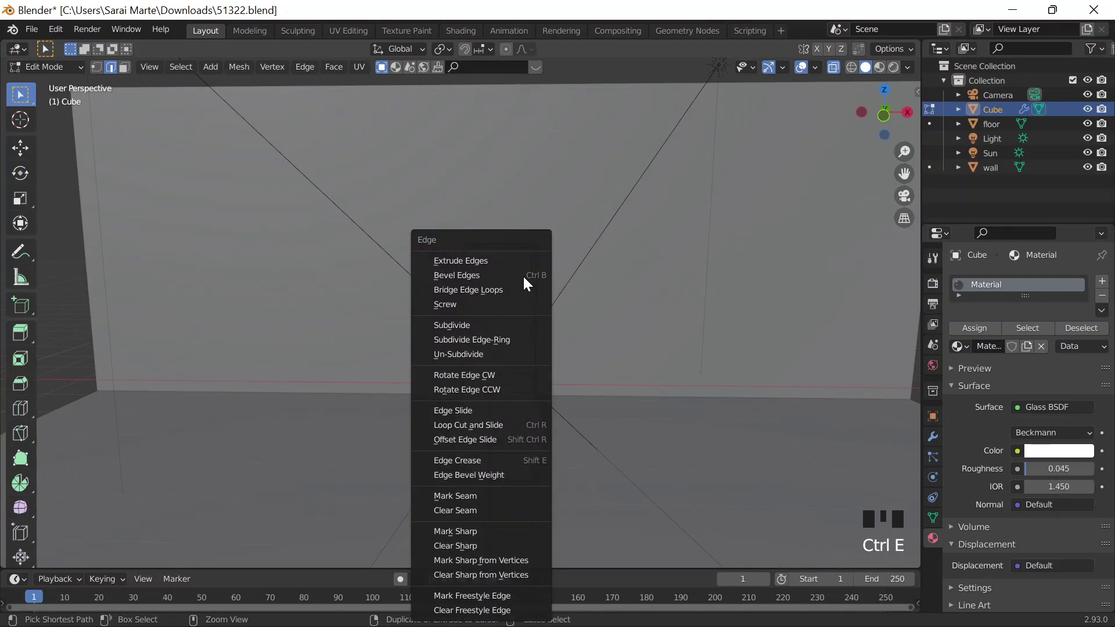
{"action": "key", "text": "Escape"}
- Try adding further loop cuts around the vase's neck and scaling an edge loop inward to about 0.78
{"action": "scroll", "coordinate": [485, 291], "scroll_direction": "down", "scroll_amount": 4}
{"action": "key", "text": "ctrl+r"}
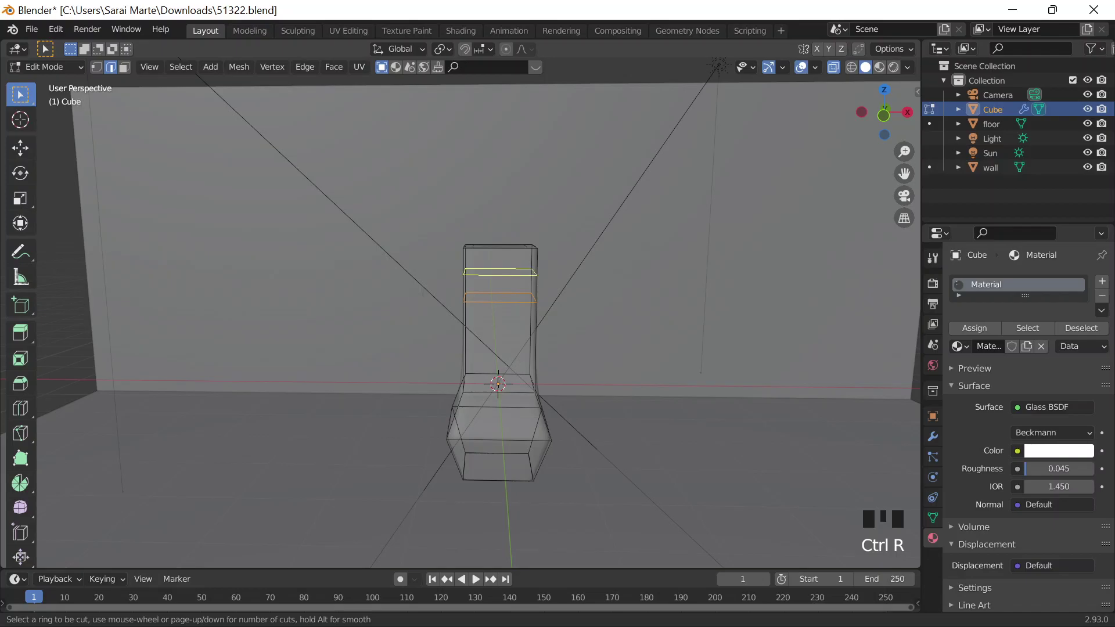
{"action": "left_click", "coordinate": [500, 271]}
{"action": "middle_click_drag", "start_coordinate": [679, 200], "coordinate": [698, 233], "text": "shift"}
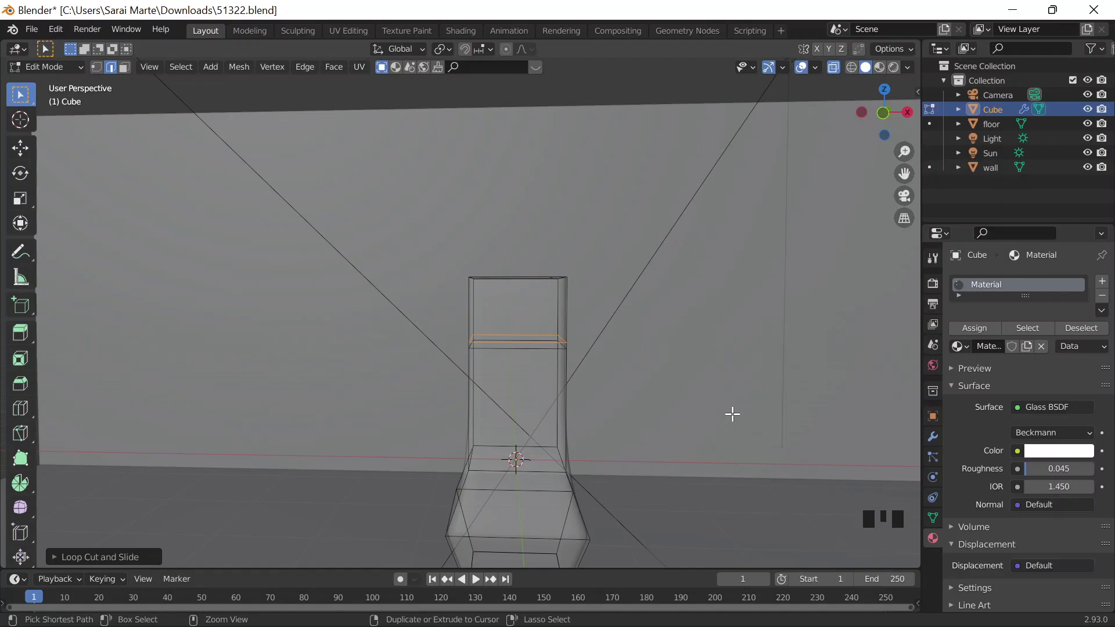
{"action": "key", "text": "ctrl+r"}
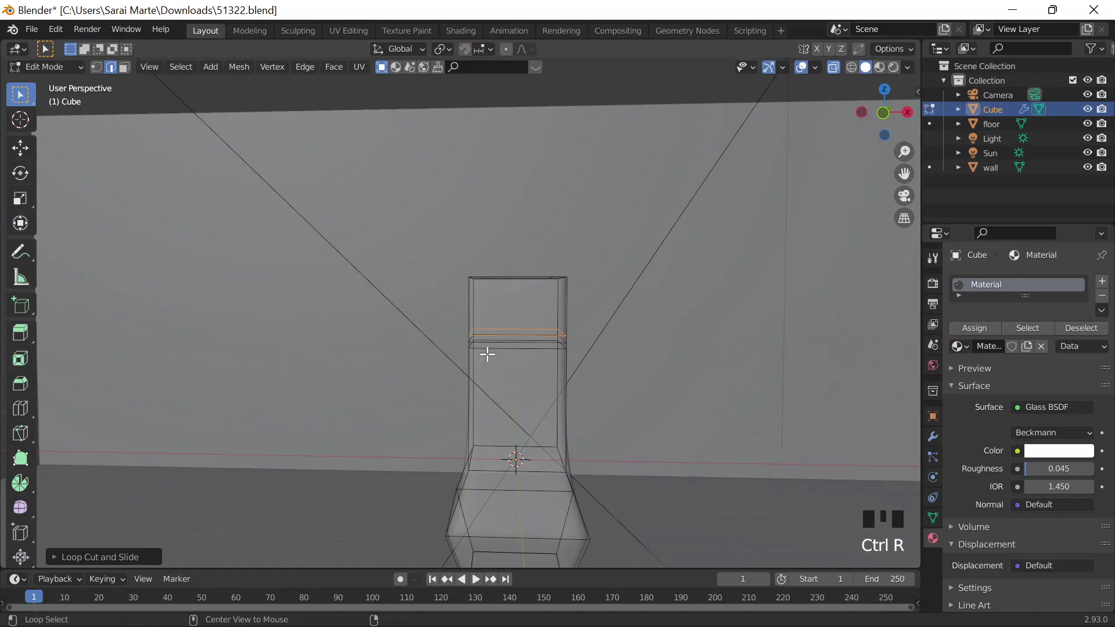
{"action": "key", "text": "s"}
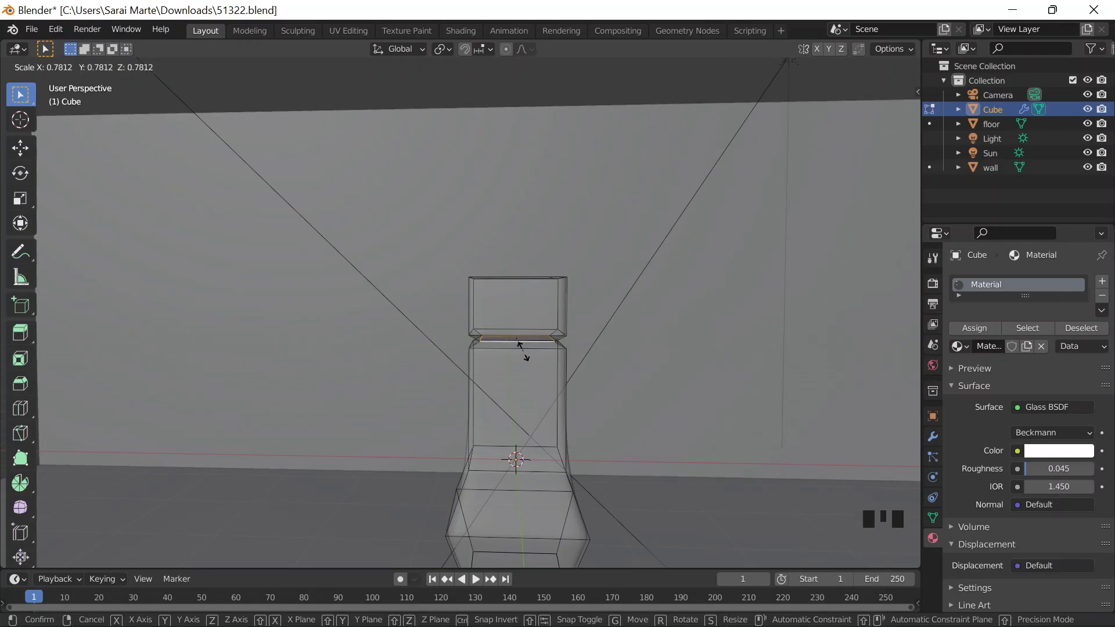
- Undo the extra neck loop cuts and try scaling the remaining edge loop to about 0.83
{"action": "key", "text": "Escape"}
{"action": "key", "text": "ctrl+z"}
{"action": "key", "text": "ctrl+z"}
{"action": "key", "text": "ctrl+z"}
{"action": "key", "text": "ctrl+z"}
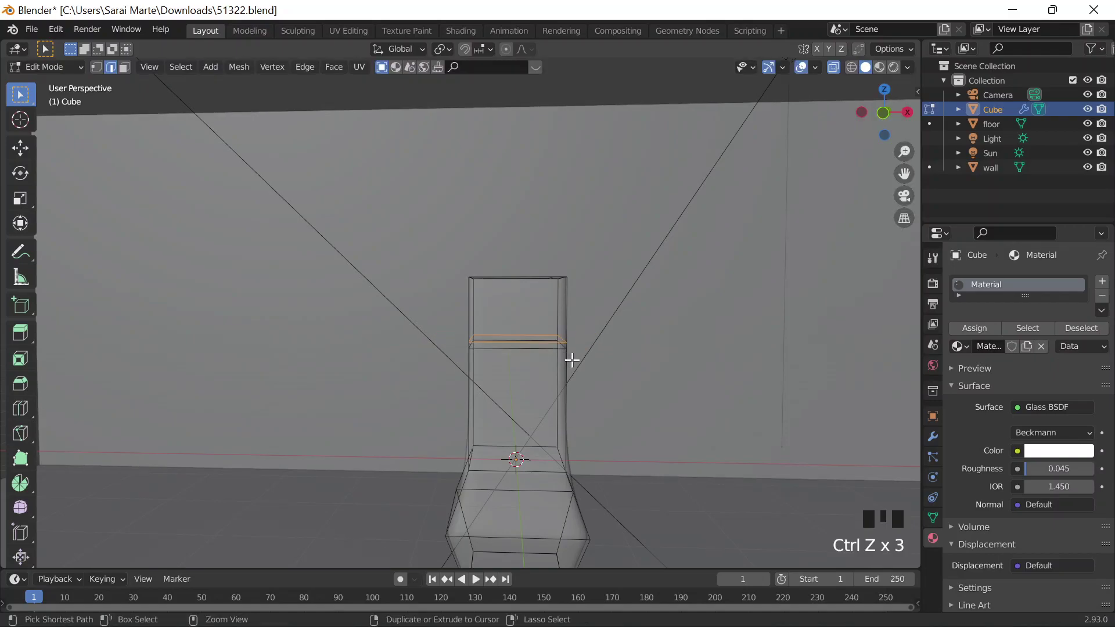
{"action": "key", "text": "s"}
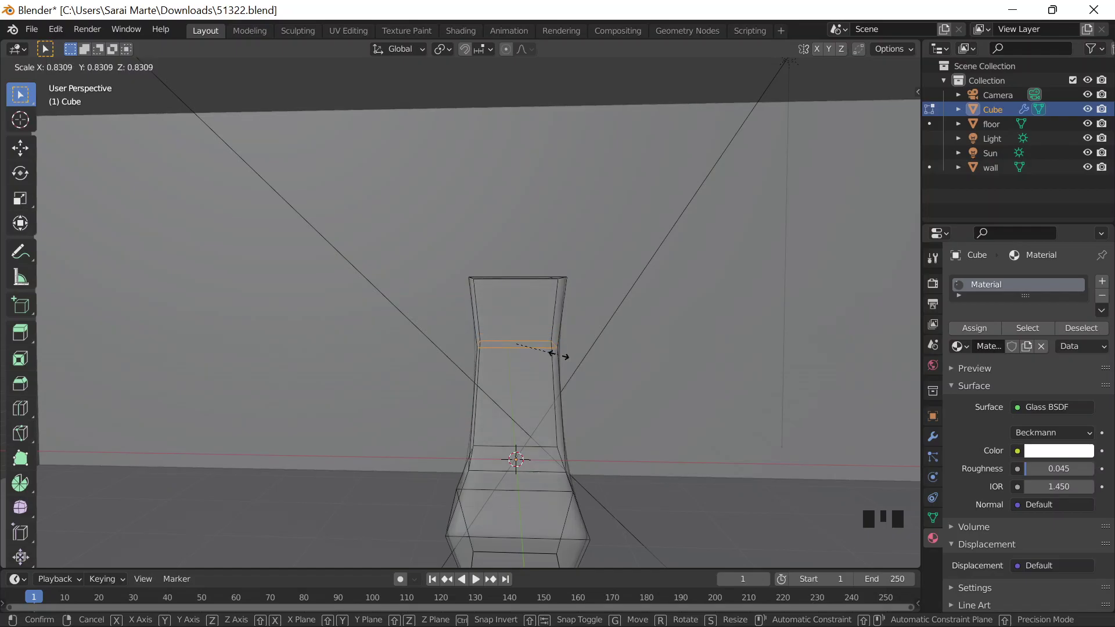
{"action": "right_click", "coordinate": [560, 355]}
- Select the vase's whole upper neck in front view, scale it to about 0.89, and return to object mode
{"action": "left_click_drag", "start_coordinate": [428, 238], "coordinate": [627, 450]}
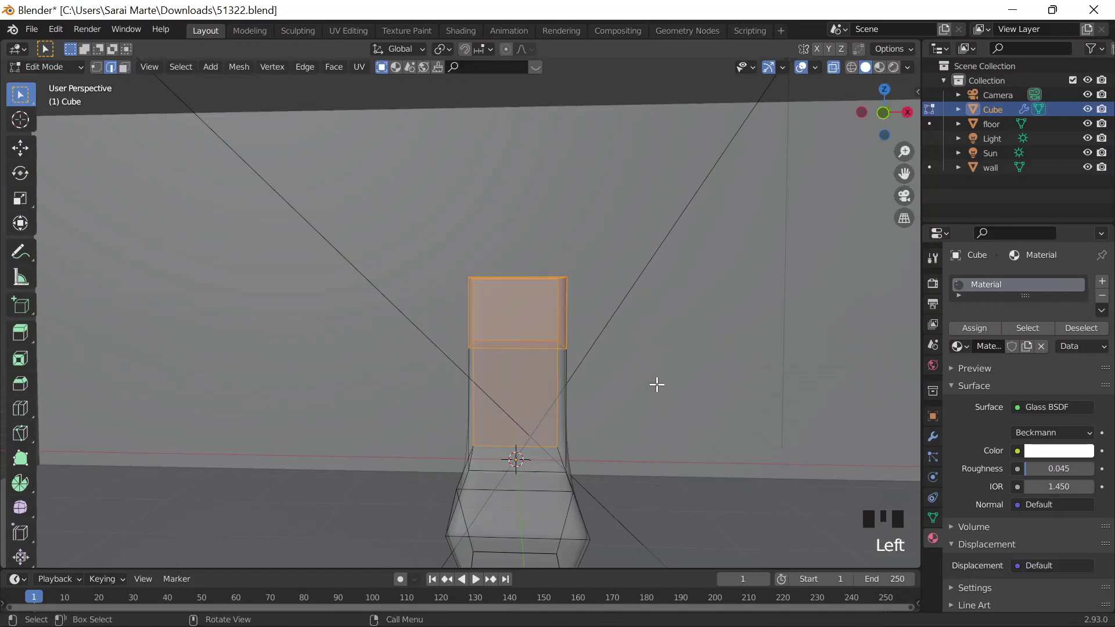
{"action": "key", "text": "grave"}
{"action": "left_click", "coordinate": [584, 343]}
{"action": "scroll", "coordinate": [563, 346], "scroll_direction": "down", "scroll_amount": 13}
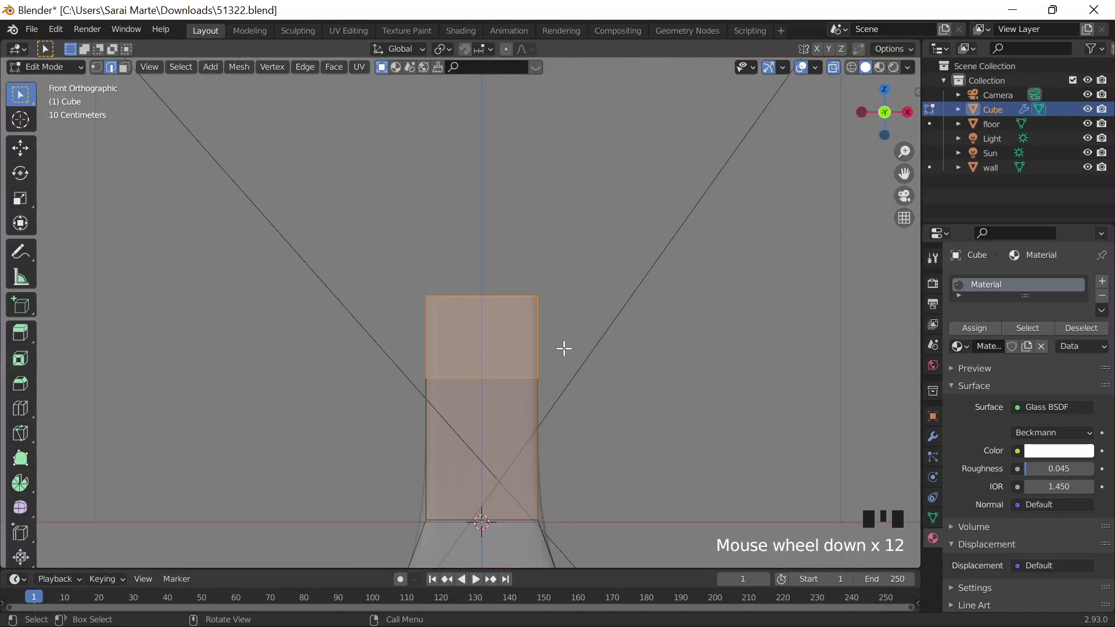
{"action": "left_click", "coordinate": [394, 289]}
{"action": "left_click_drag", "start_coordinate": [396, 286], "coordinate": [589, 495]}
{"action": "key", "text": "s"}
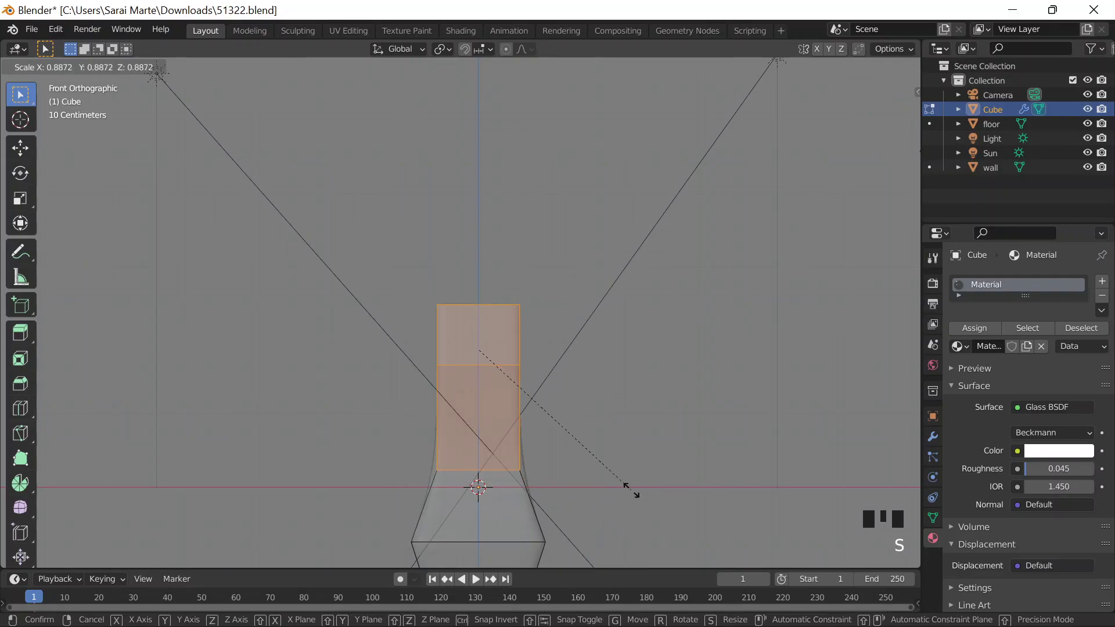
{"action": "left_click", "coordinate": [632, 490]}
{"action": "key", "text": "Tab"}
- Inspect the reshaped vase in material preview and in rendered viewport shading
{"action": "scroll", "coordinate": [577, 392], "scroll_direction": "down", "scroll_amount": 9}
{"action": "scroll", "coordinate": [745, 208], "scroll_direction": "down", "scroll_amount": 1}
{"action": "middle_click_drag", "start_coordinate": [745, 208], "coordinate": [778, 165]}
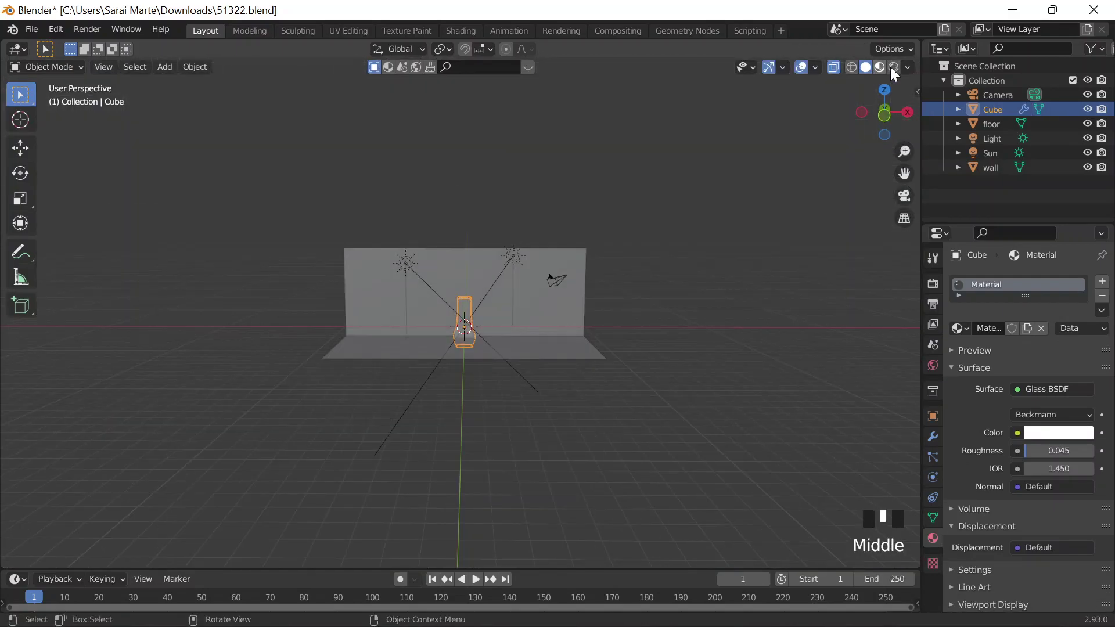
{"action": "key", "text": "z"}
{"action": "left_click", "coordinate": [416, 441]}
{"action": "left_click", "coordinate": [416, 441]}
{"action": "key", "text": "alt+z"}
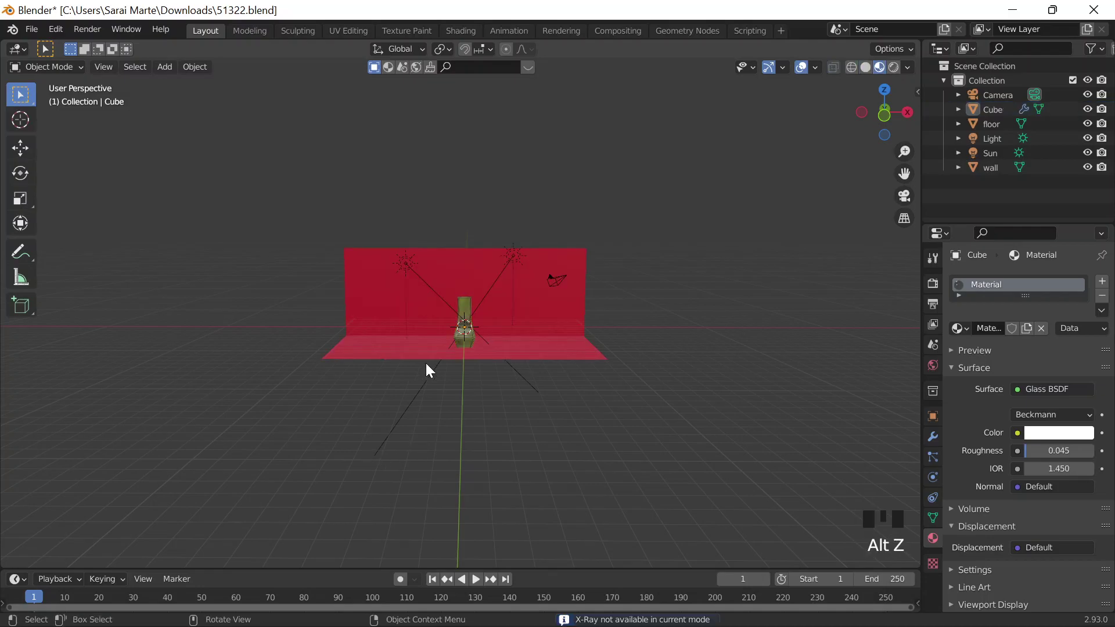
{"action": "scroll", "coordinate": [427, 363], "scroll_direction": "up", "scroll_amount": 9}
{"action": "scroll", "coordinate": [426, 364], "scroll_direction": "up", "scroll_amount": 3}
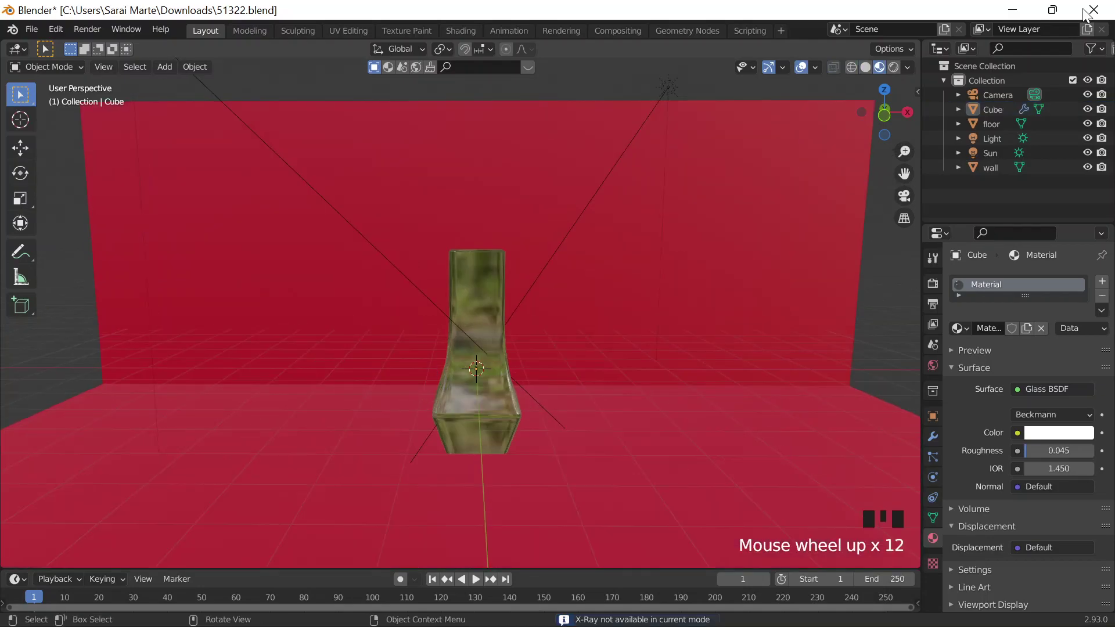
{"action": "left_click", "coordinate": [895, 66]}
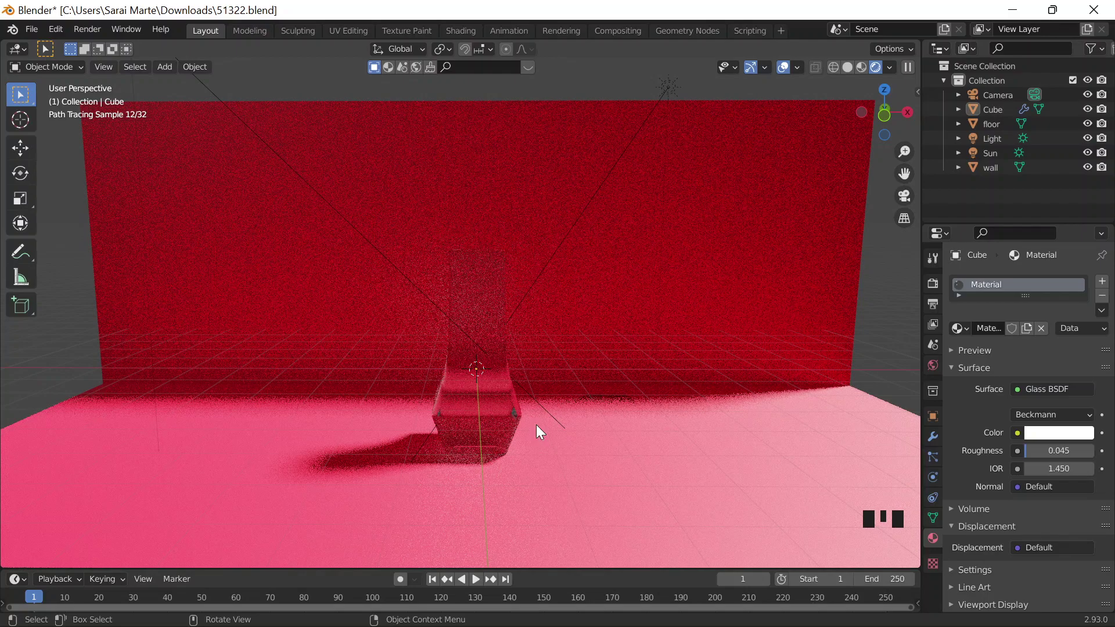
- Set the strength of the sun light named Light to 5.000 and select the second sun light to check its settings
{"action": "left_click", "coordinate": [474, 318]}
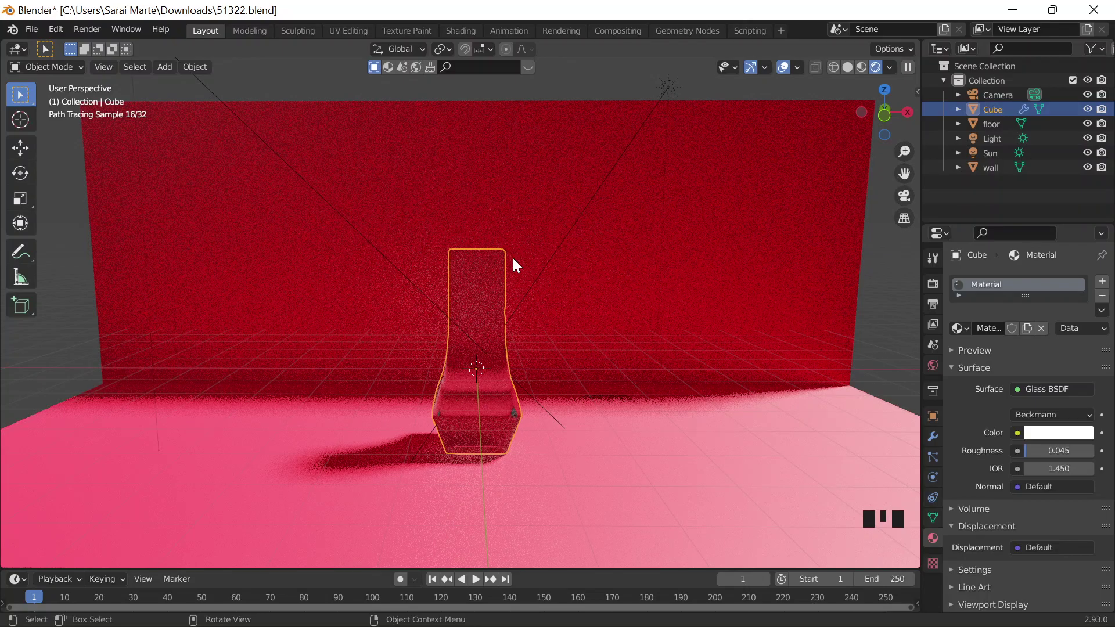
{"action": "middle_click_drag", "start_coordinate": [514, 259], "coordinate": [639, 248]}
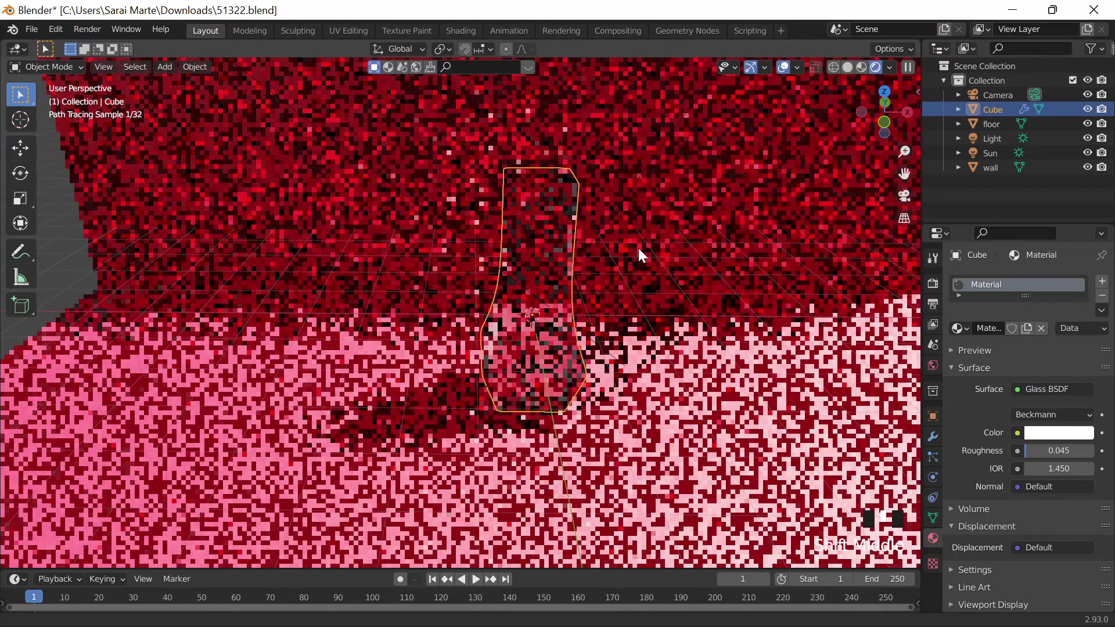
{"action": "double_click", "coordinate": [650, 174]}
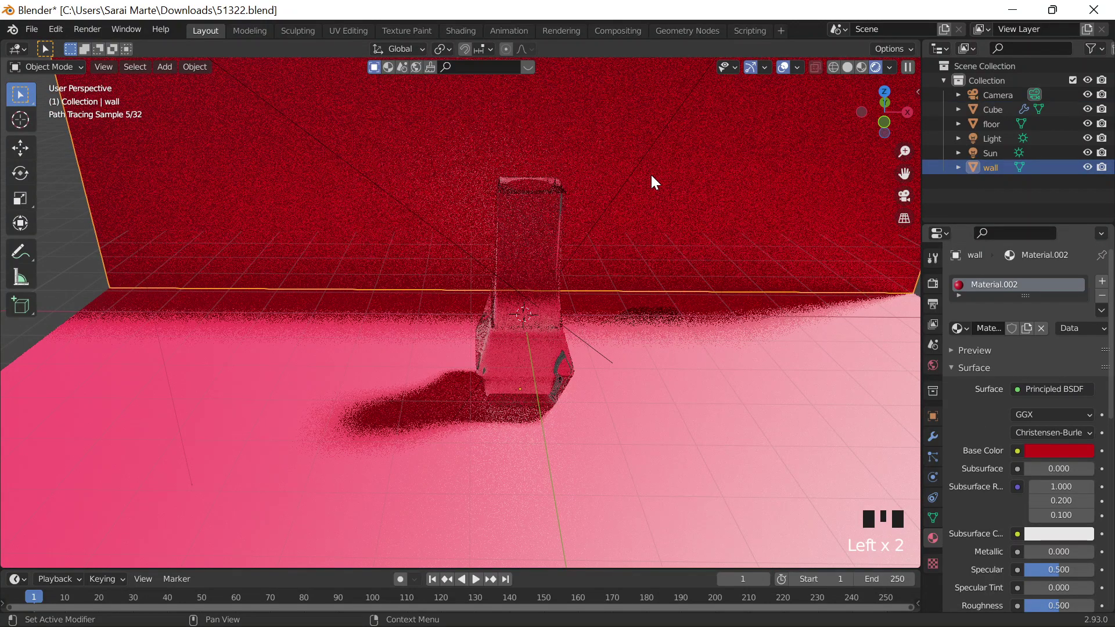
{"action": "double_click", "coordinate": [652, 177]}
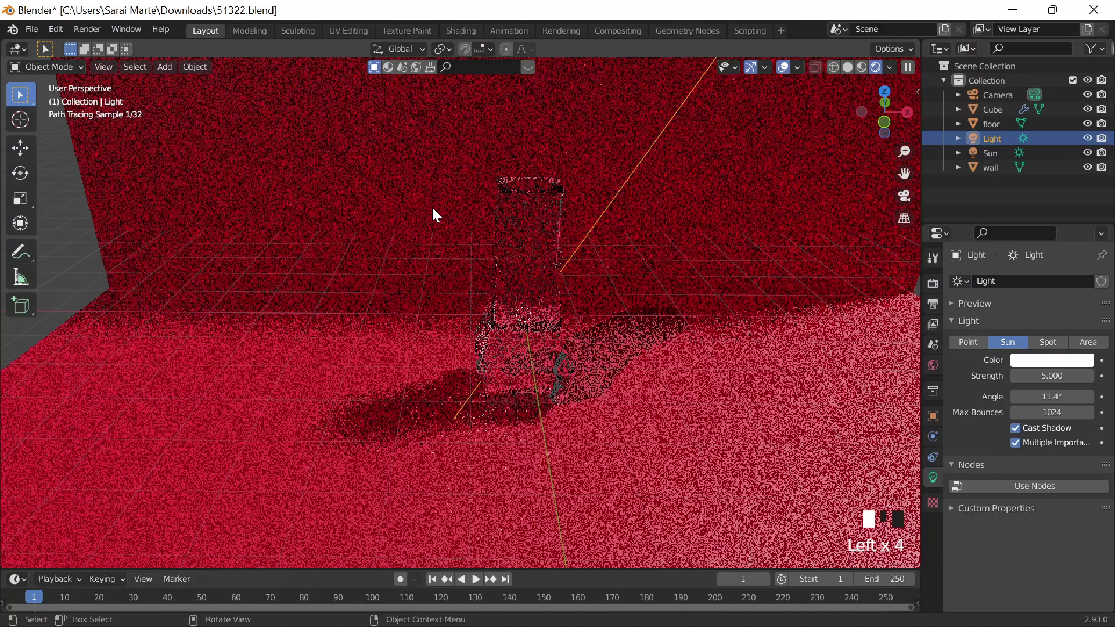
{"action": "left_click", "coordinate": [432, 214]}
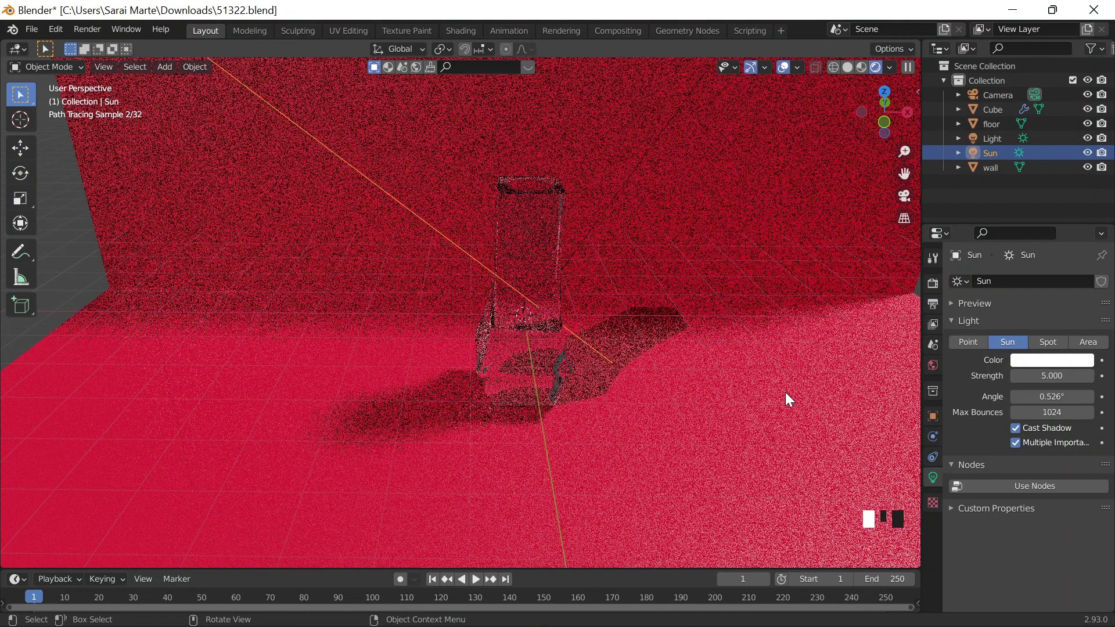
- Examine the glass vase and its shadows from several angles in the rendered viewport
{"action": "middle_click_drag", "start_coordinate": [785, 393], "coordinate": [821, 339], "text": "shift"}
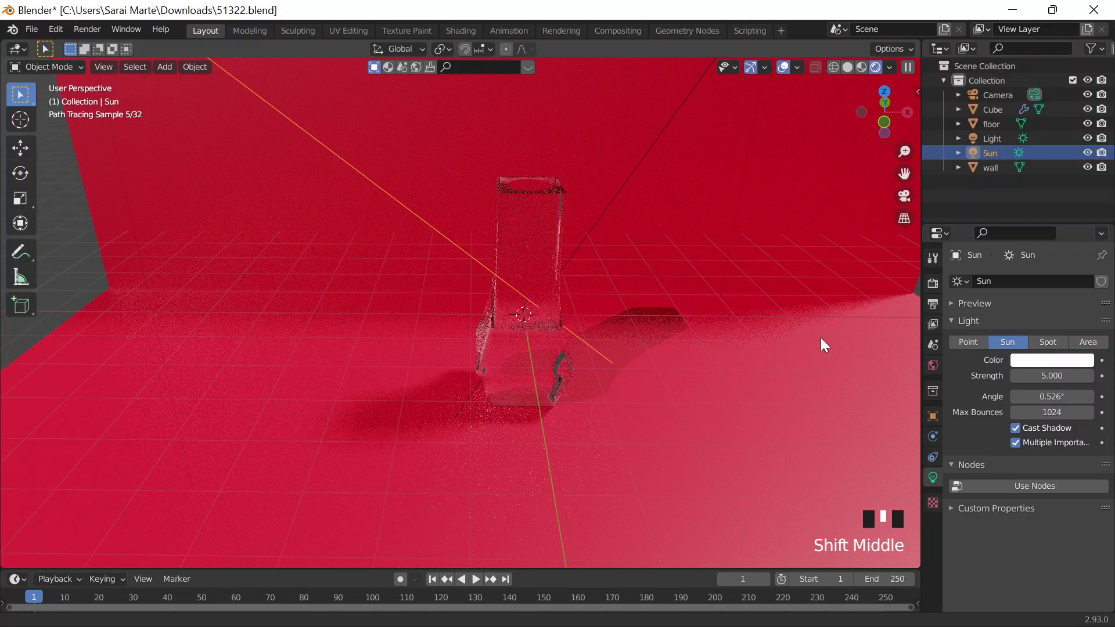
{"action": "middle_click_drag", "start_coordinate": [821, 337], "coordinate": [714, 220]}
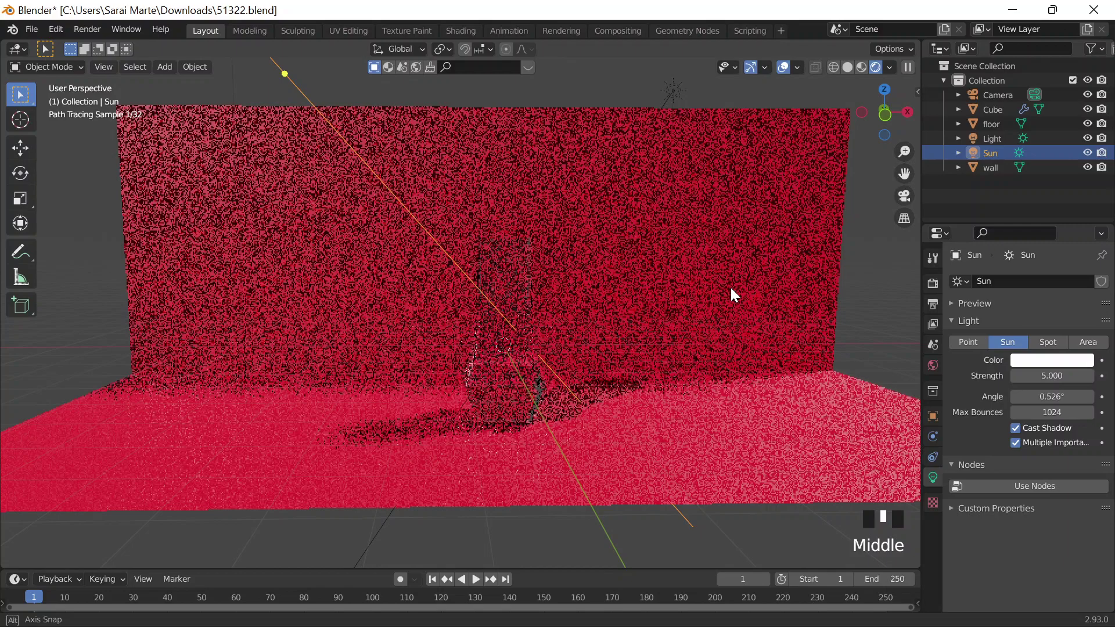
{"action": "middle_click_drag", "start_coordinate": [730, 285], "coordinate": [643, 207]}
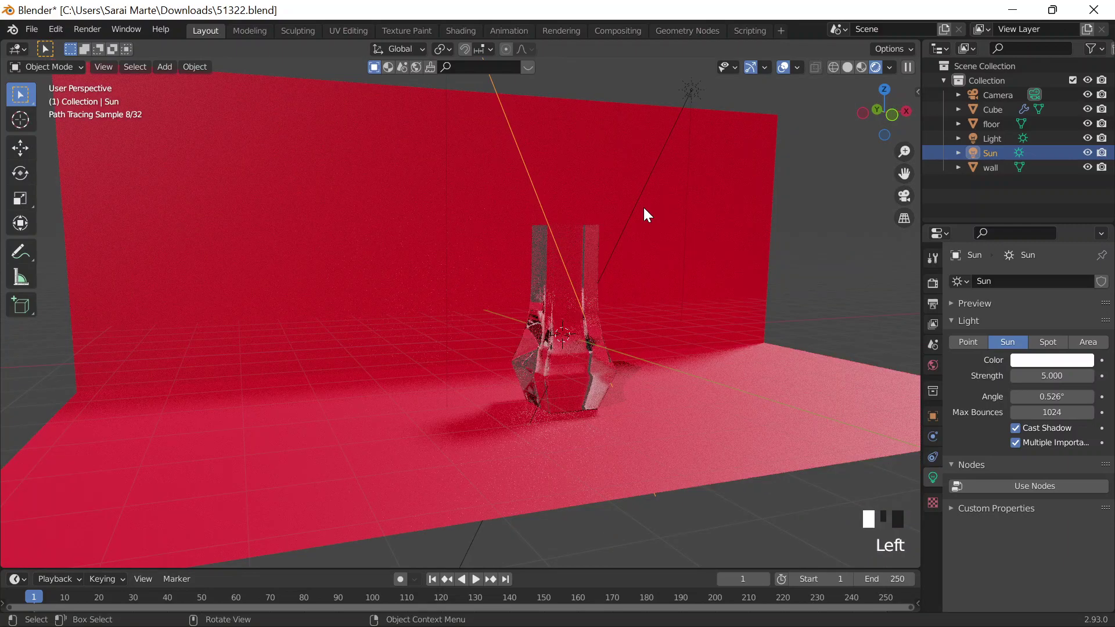
{"action": "middle_click_drag", "start_coordinate": [643, 206], "coordinate": [661, 210], "text": "shift"}
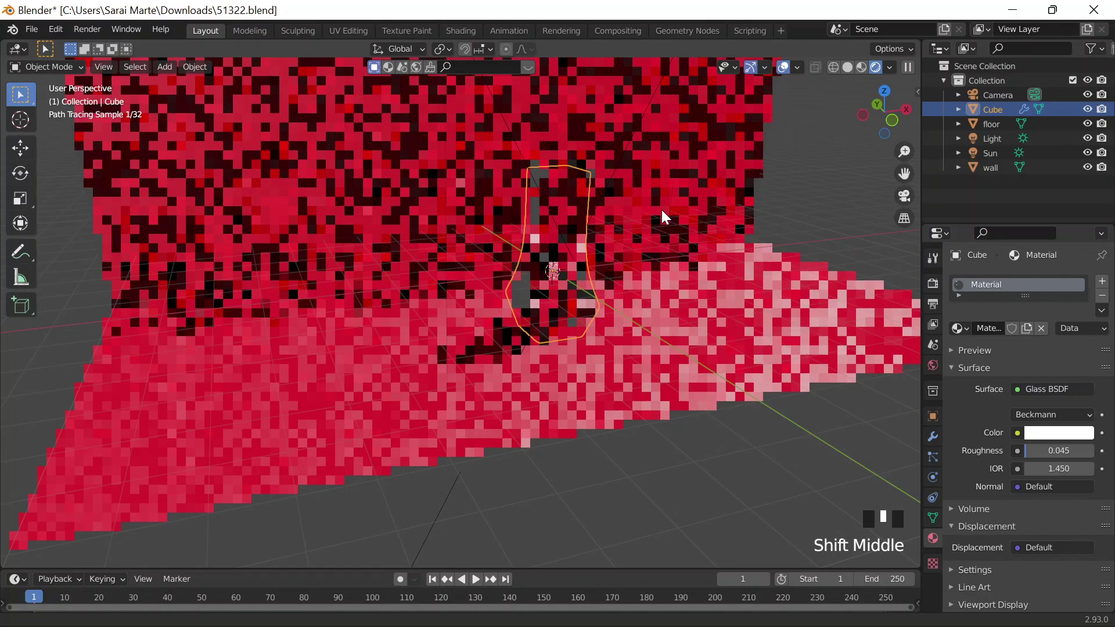
- Scale the back wall along the global X axis by about 1.74 and render the image
{"action": "left_click", "coordinate": [663, 214]}
{"action": "key", "text": "s"}
{"action": "key", "text": "x"}
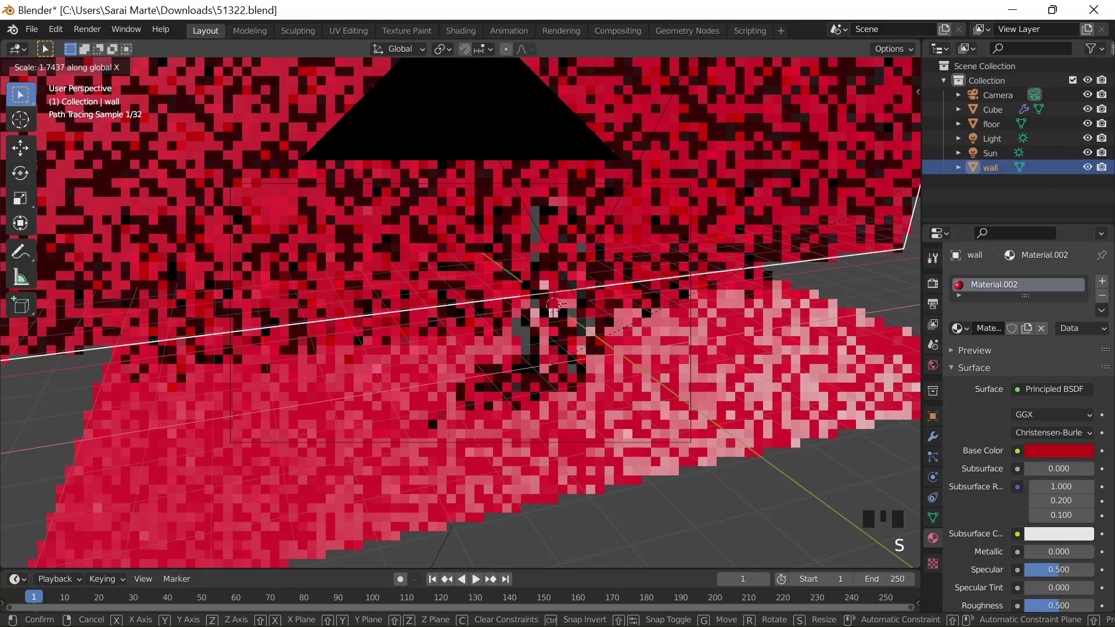
{"action": "left_click", "coordinate": [553, 305]}
{"action": "key", "text": "F12"}
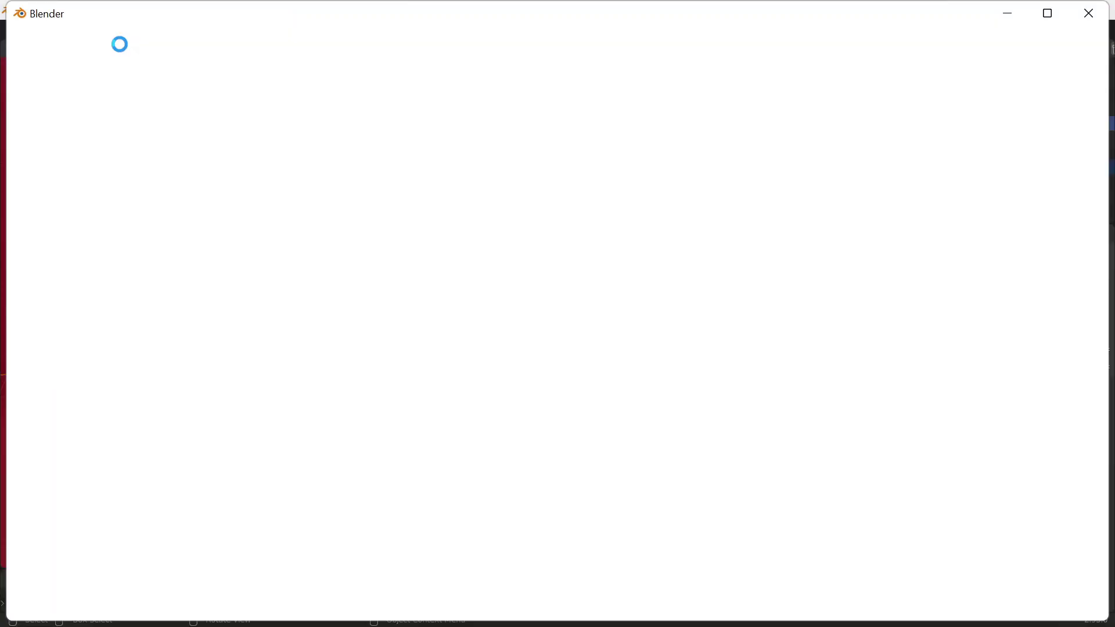